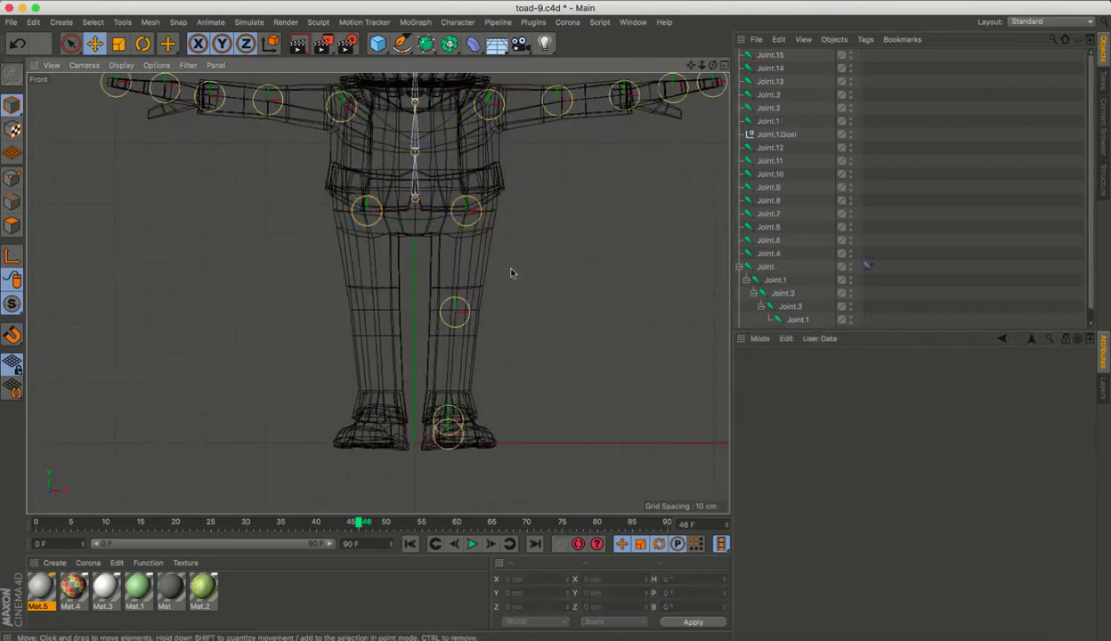
Select foot joint Joint.7 and inspect the spine chain's IK tag and display settings.
click(449, 418)
click(446, 434)
middle_click(508, 436)
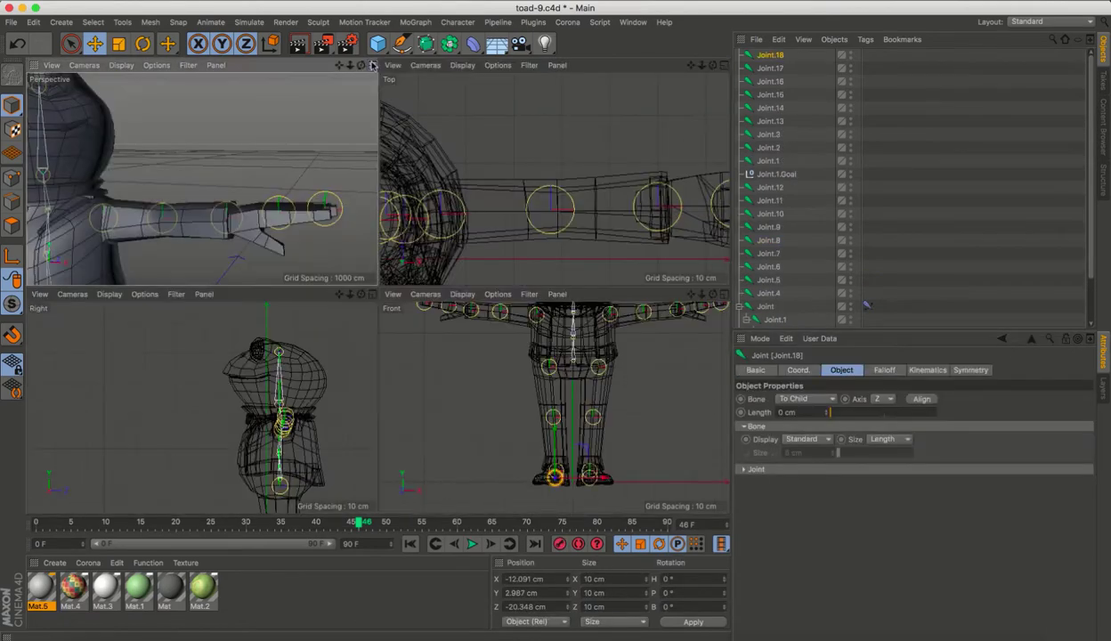
middle_click(366, 284)
scroll(366, 284, down, 3)
scroll(366, 283, down, 2)
click(868, 305)
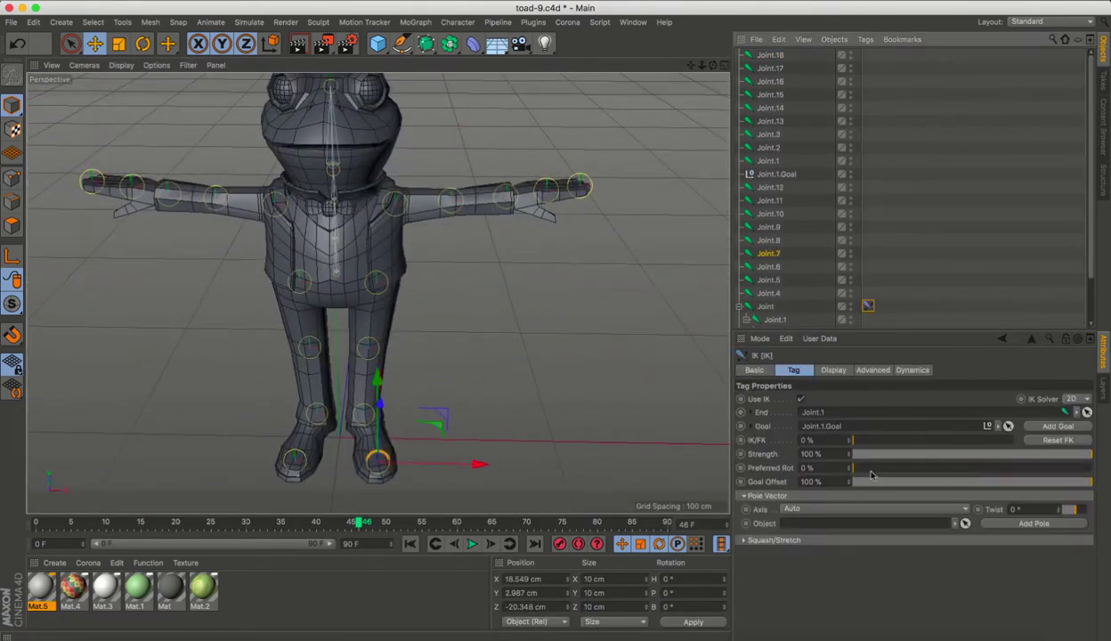
click(833, 369)
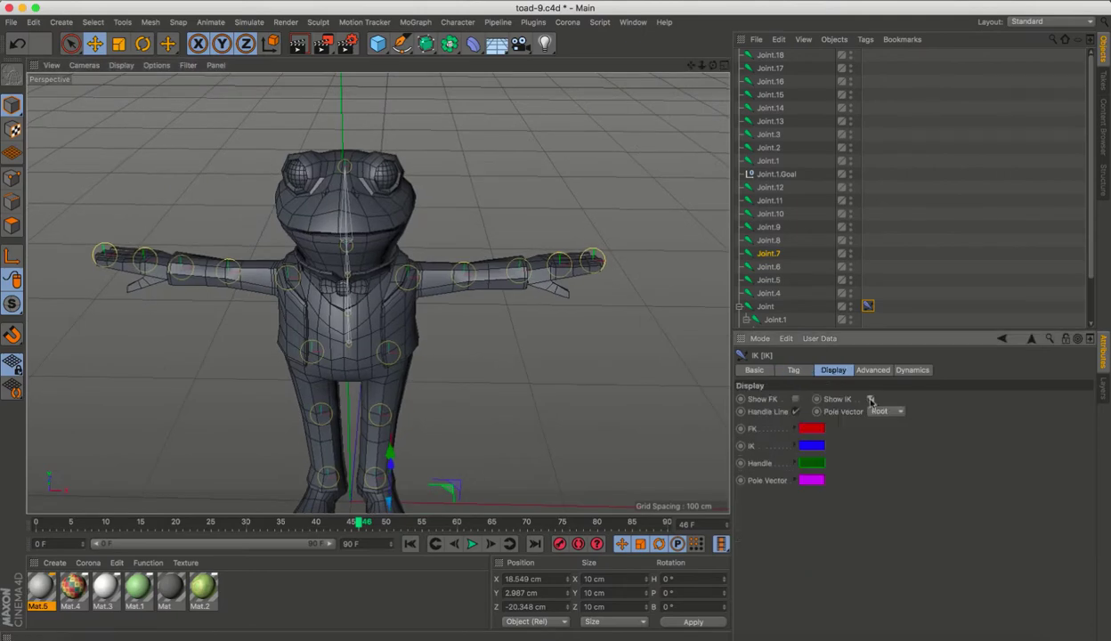
click(793, 369)
Select the spine's root joint, expand its hierarchy and adjust the spine IK pole vector.
click(768, 293)
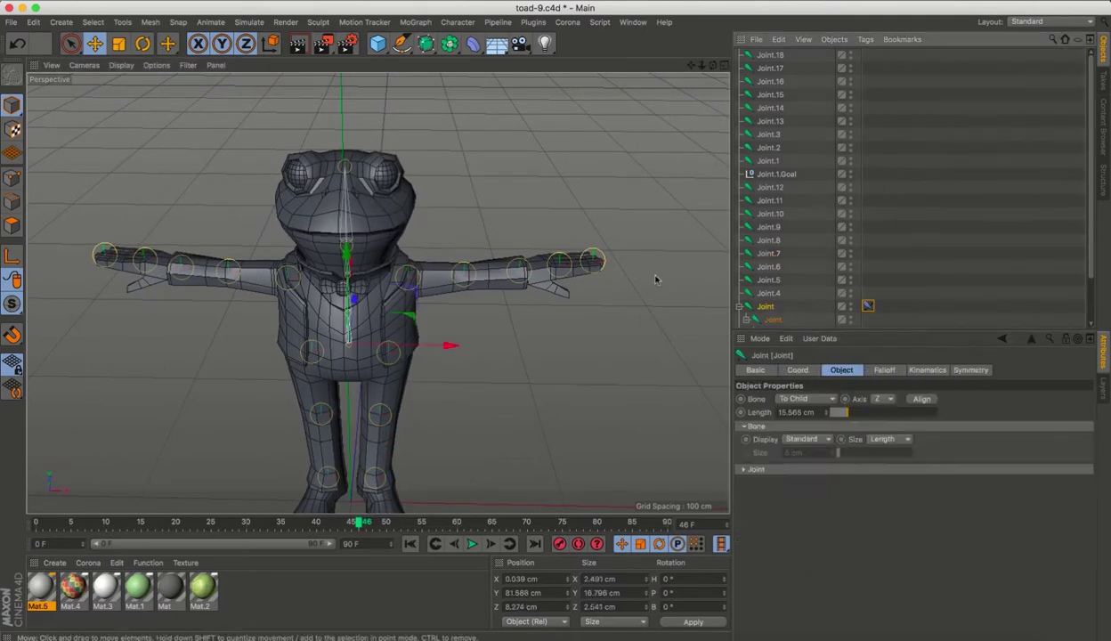
click(868, 305)
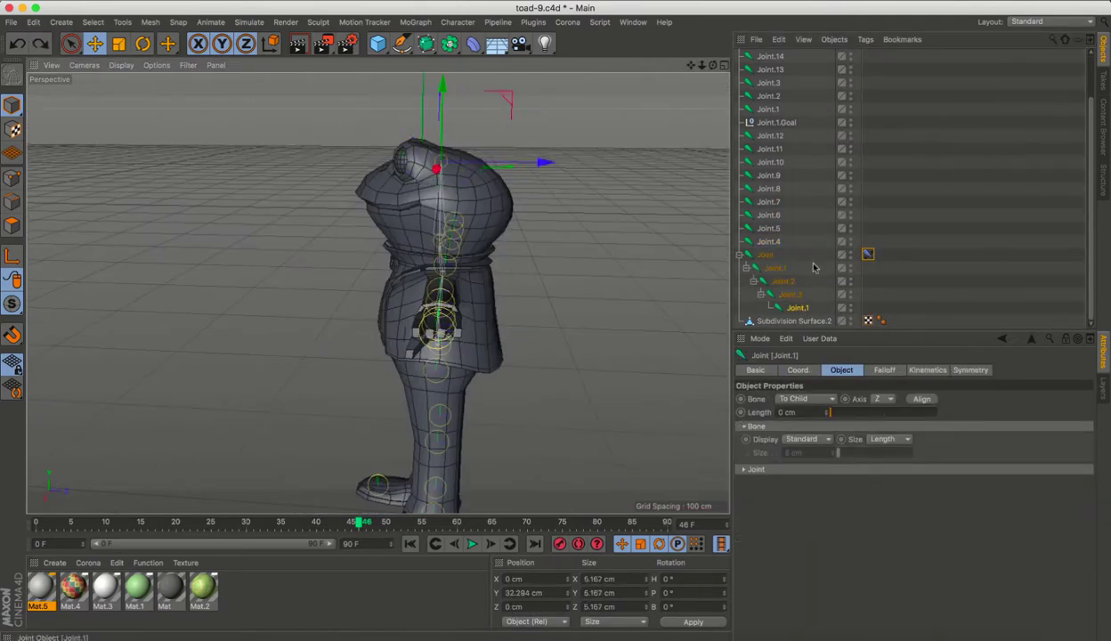
click(810, 509)
click(767, 254)
mouse_move(392, 267)
alt+mouse_down()
mouse_move(384, 234)
mouse_move(540, 206)
mouse_move(448, 250)
mouse_move(498, 196)
alt+mouse_up()
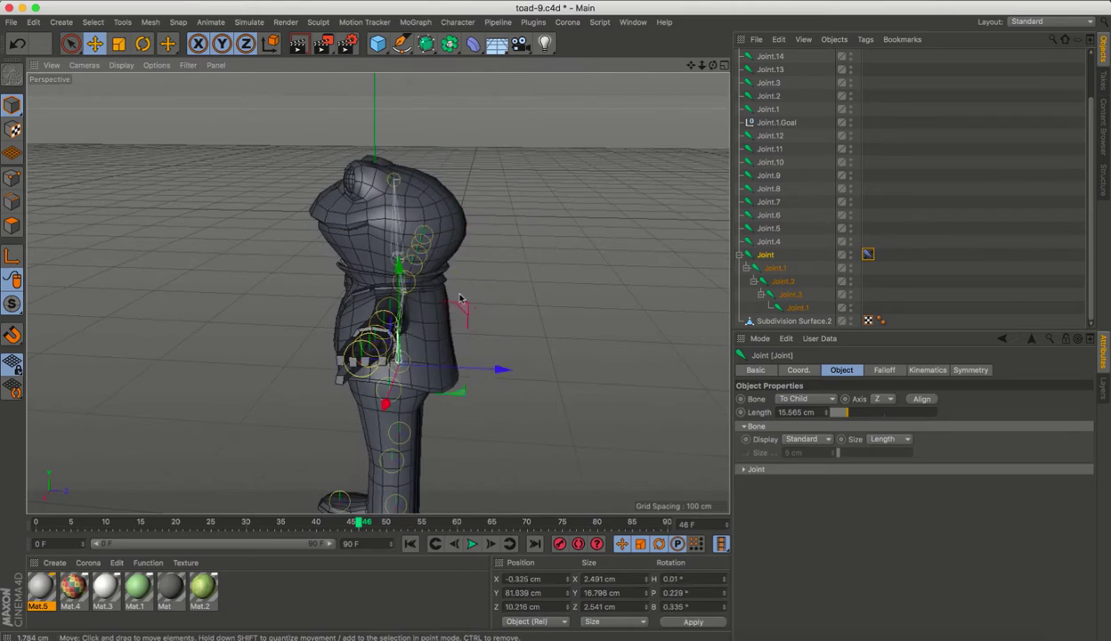
alt+drag(459, 298, 516, 285)
click(868, 254)
click(810, 509)
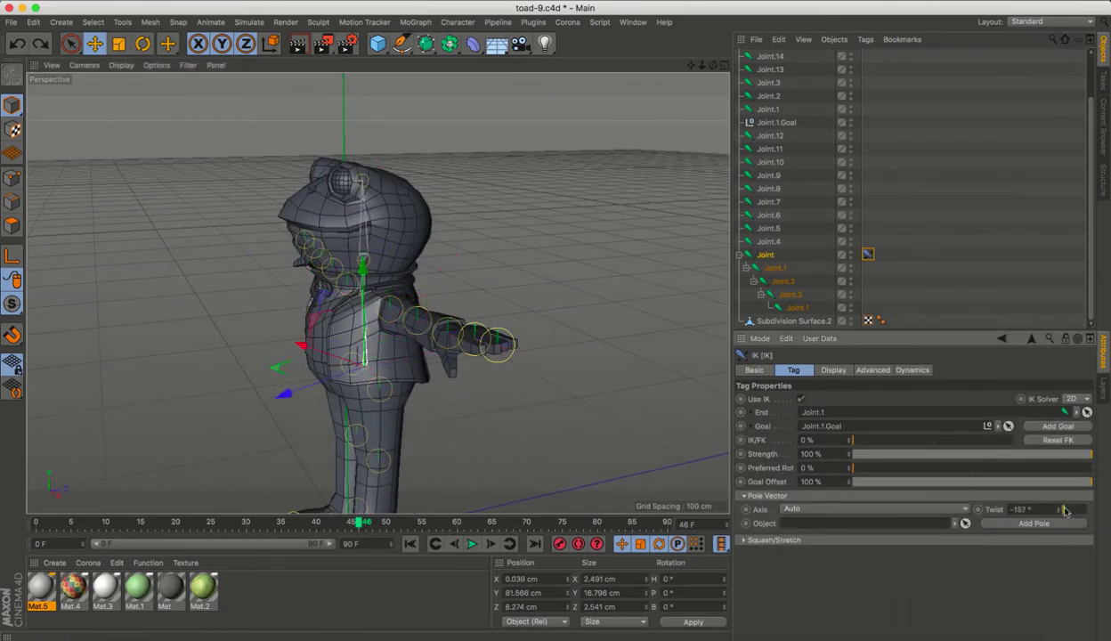
Create an IK chain on the spine joints and rename its goal object.
click(412, 253)
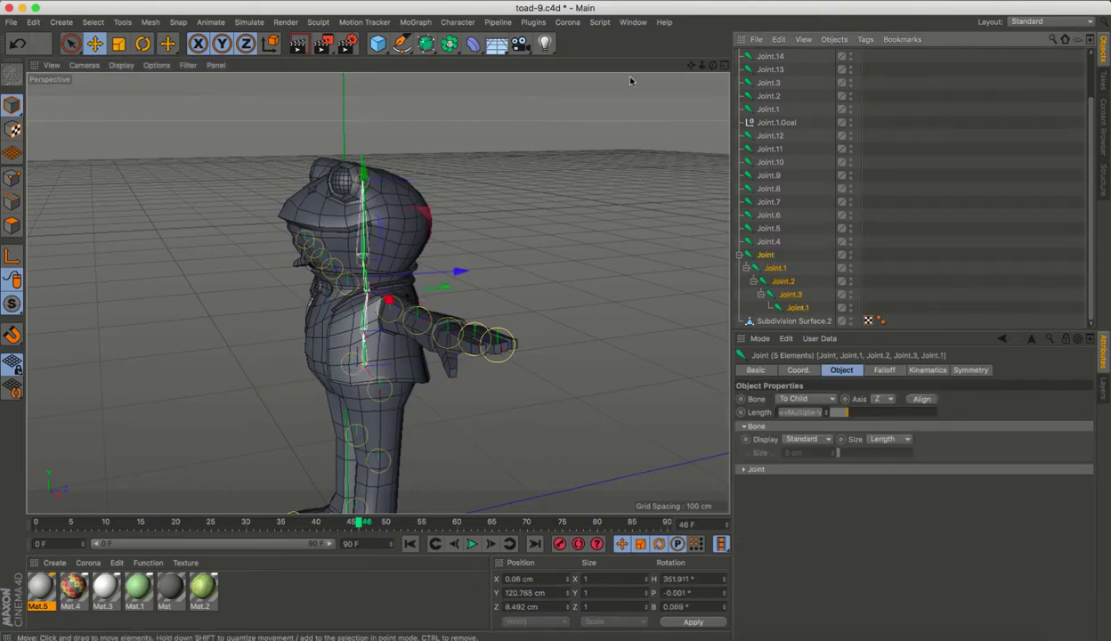
click(457, 21)
click(583, 55)
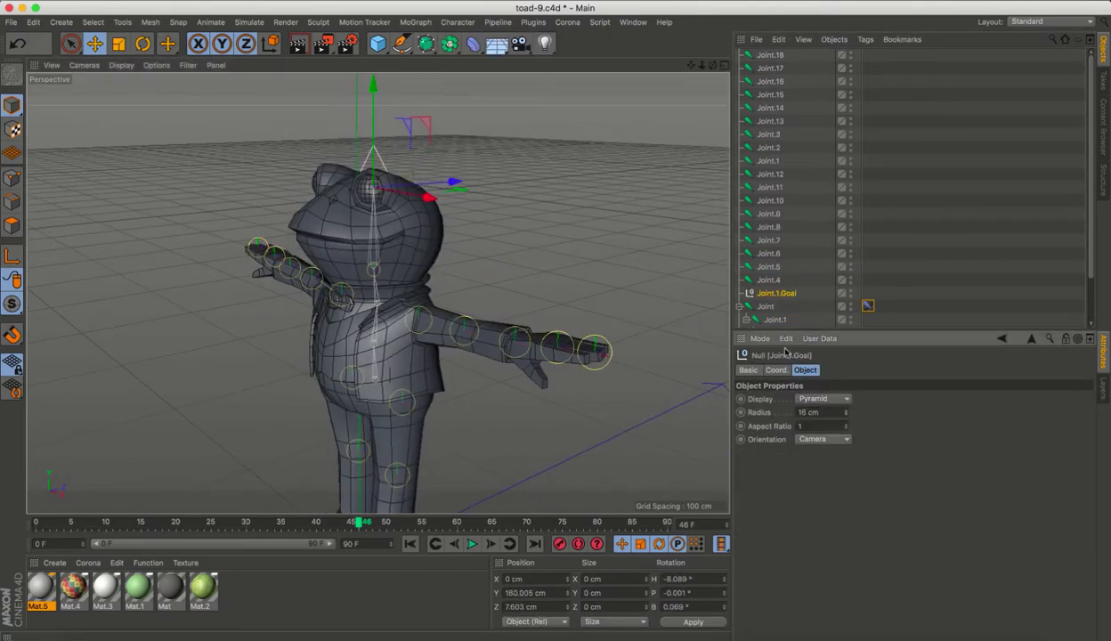
double_click(778, 293)
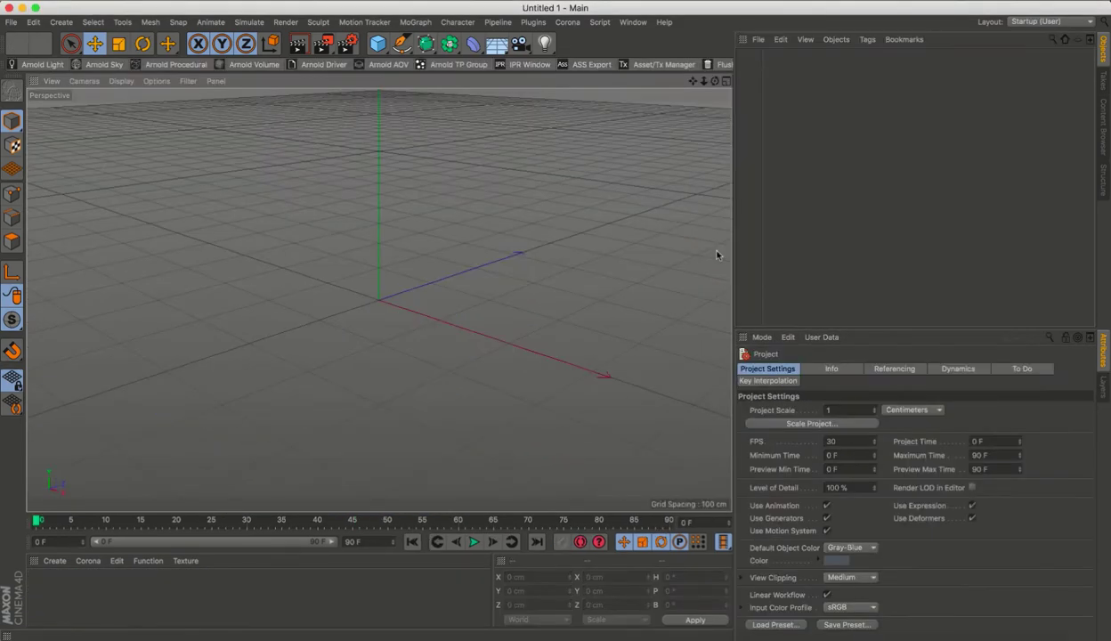
Reopen toad-9.c4d from recent files and rename the spine root joint to 'spaine'.
click(11, 21)
click(356, 198)
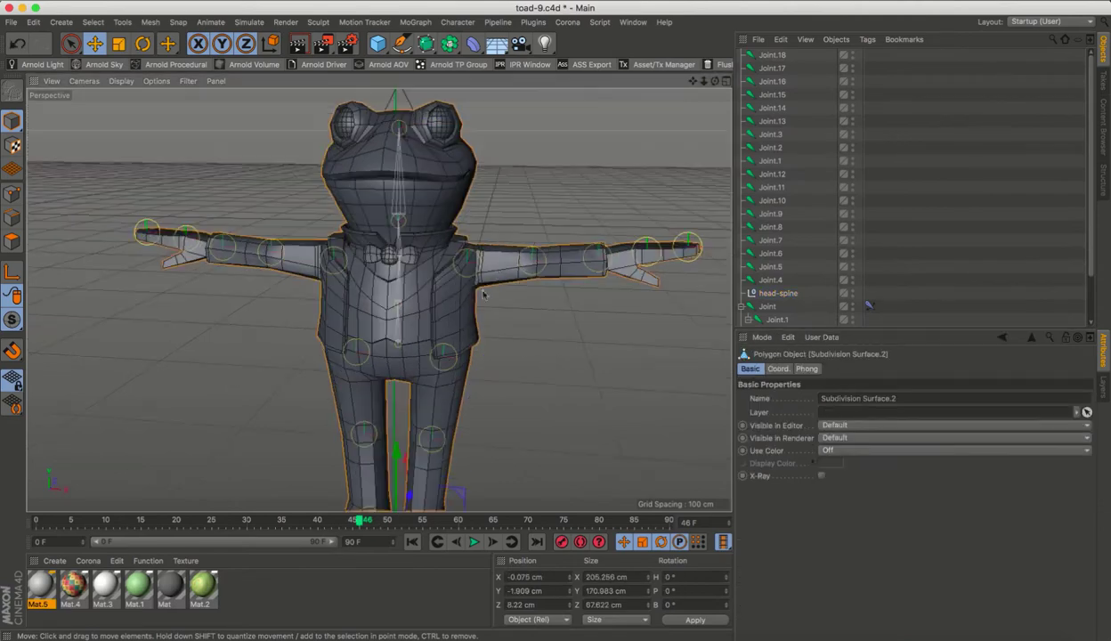
click(754, 306)
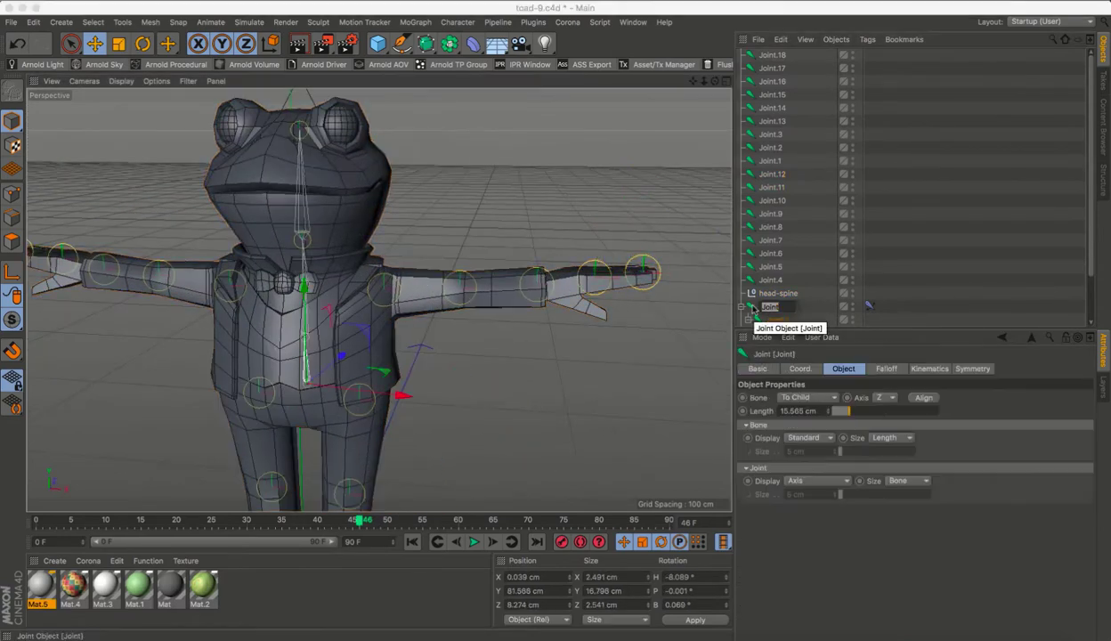
text(spine)
key(Return)
Lengthen the arm's finger chain by moving Joint.12 toward the fingertip.
click(641, 271)
scroll(650, 258, up, 5)
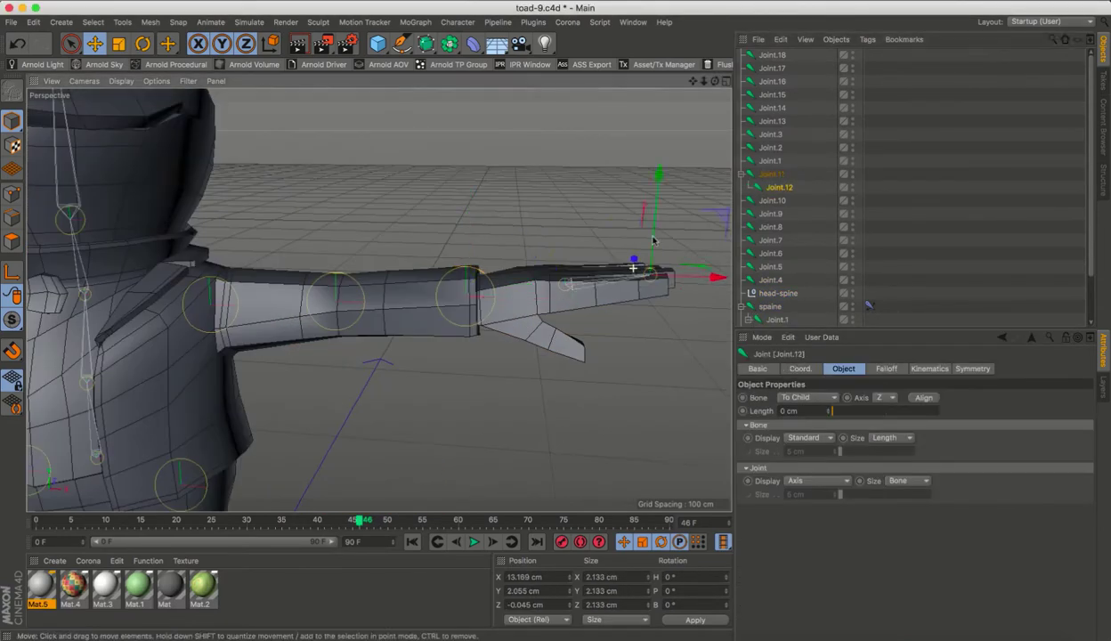
scroll(663, 269, down, 5)
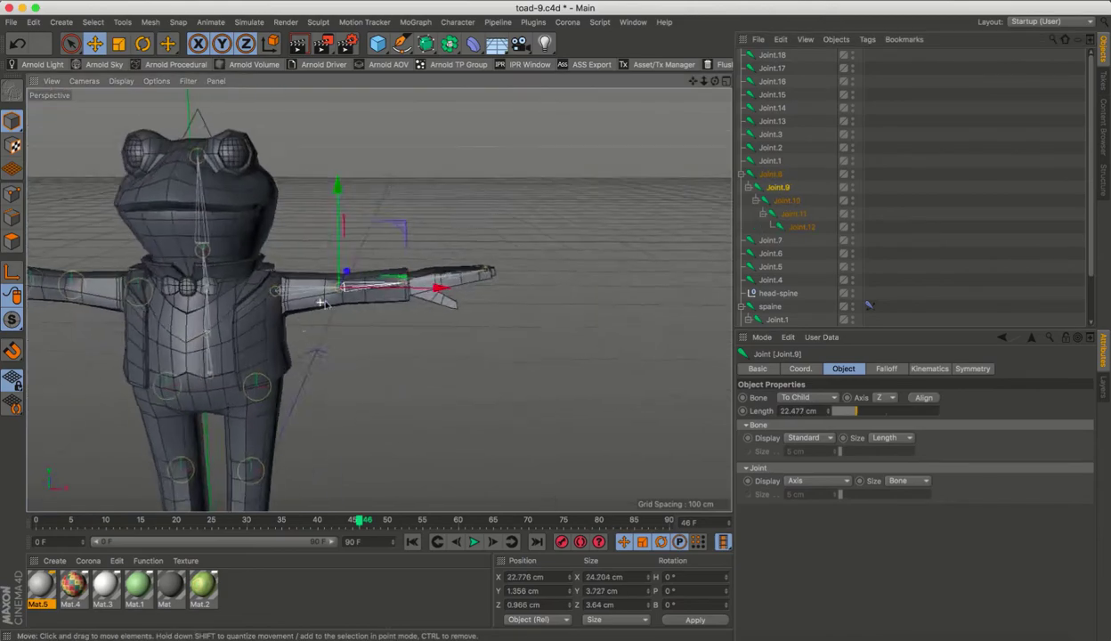
scroll(380, 298, up, 2)
scroll(379, 298, up, 3)
alt+drag(379, 298, 518, 299)
click(518, 299)
scroll(519, 299, up, 4)
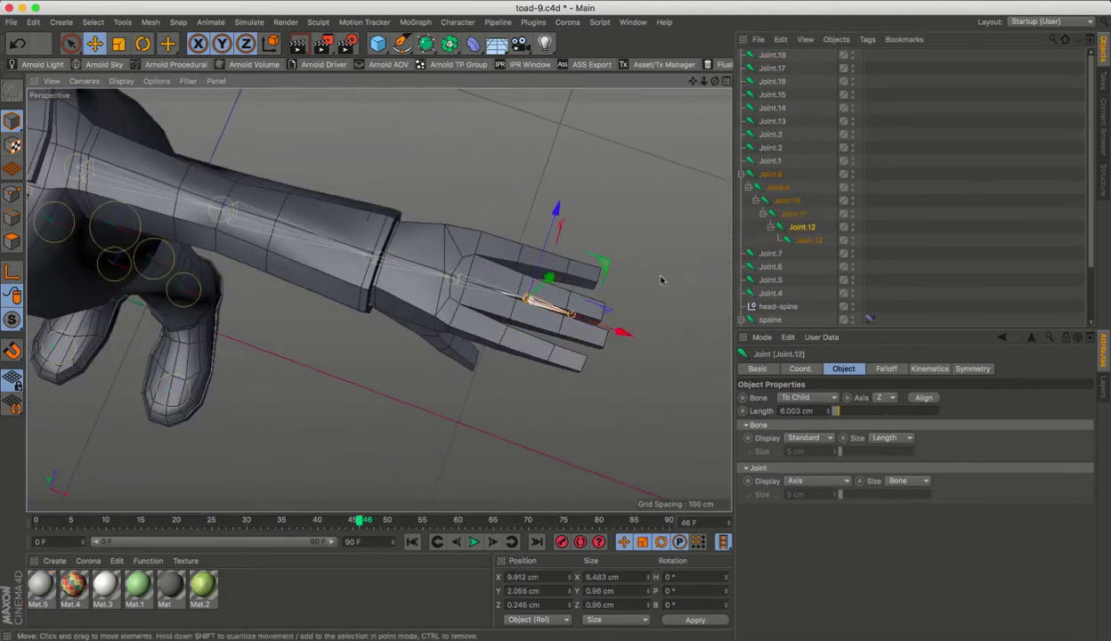
mouse_move(660, 279)
alt+mouse_down()
mouse_move(569, 267)
mouse_move(550, 278)
mouse_move(622, 228)
alt+mouse_up()
scroll(372, 242, up, 3)
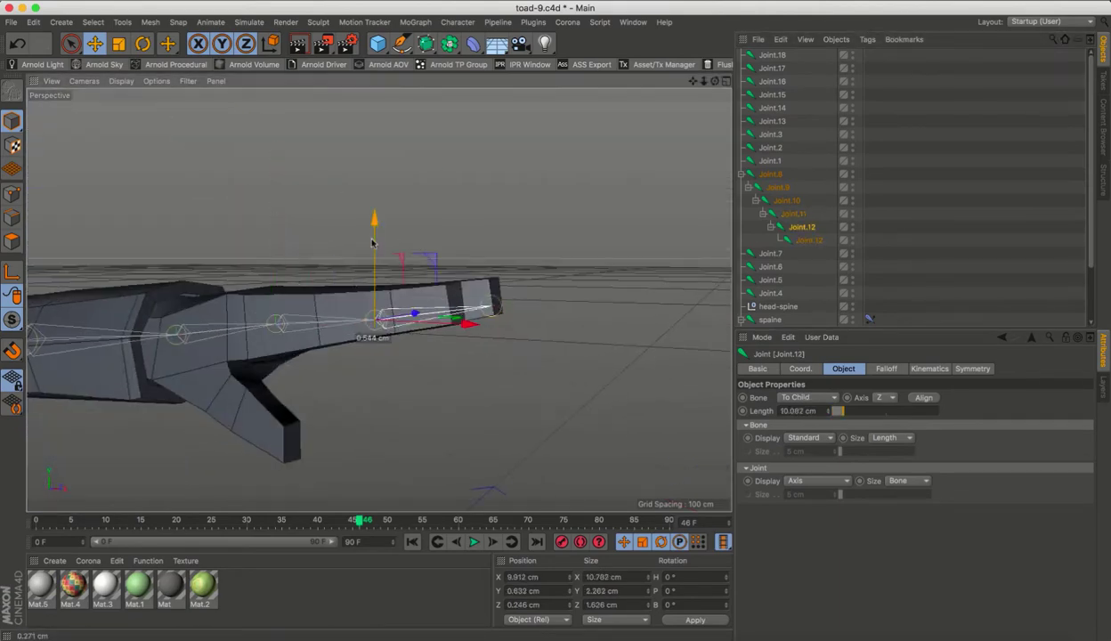
scroll(372, 242, down, 6)
Select the arm's shoulder joint, toggling the mesh between wireframe and shaded display.
key(t)
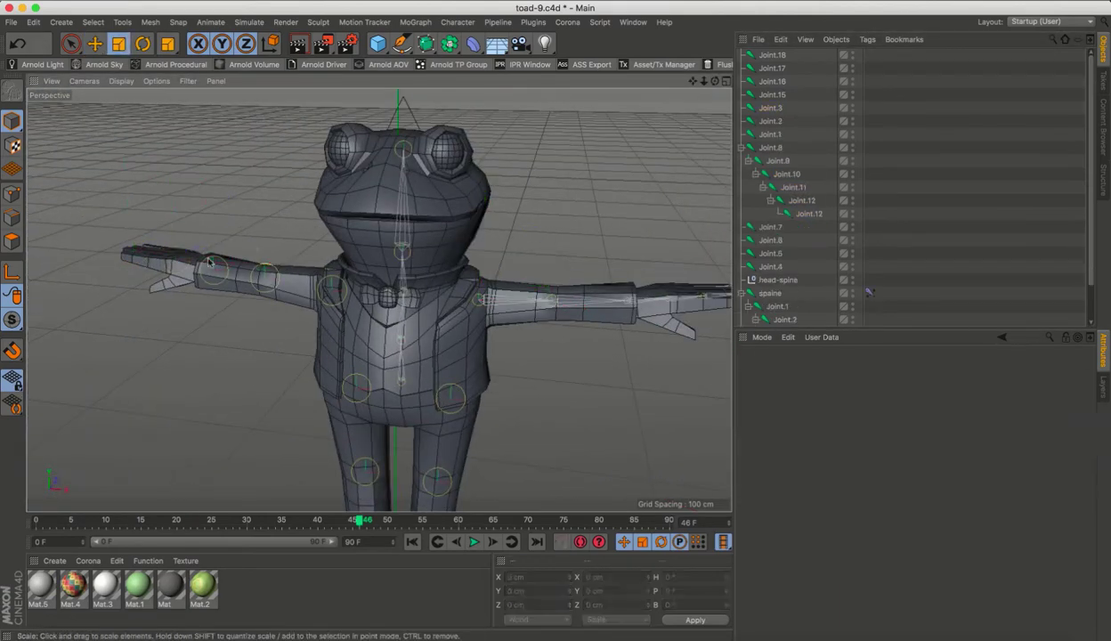
click(209, 262)
click(209, 262)
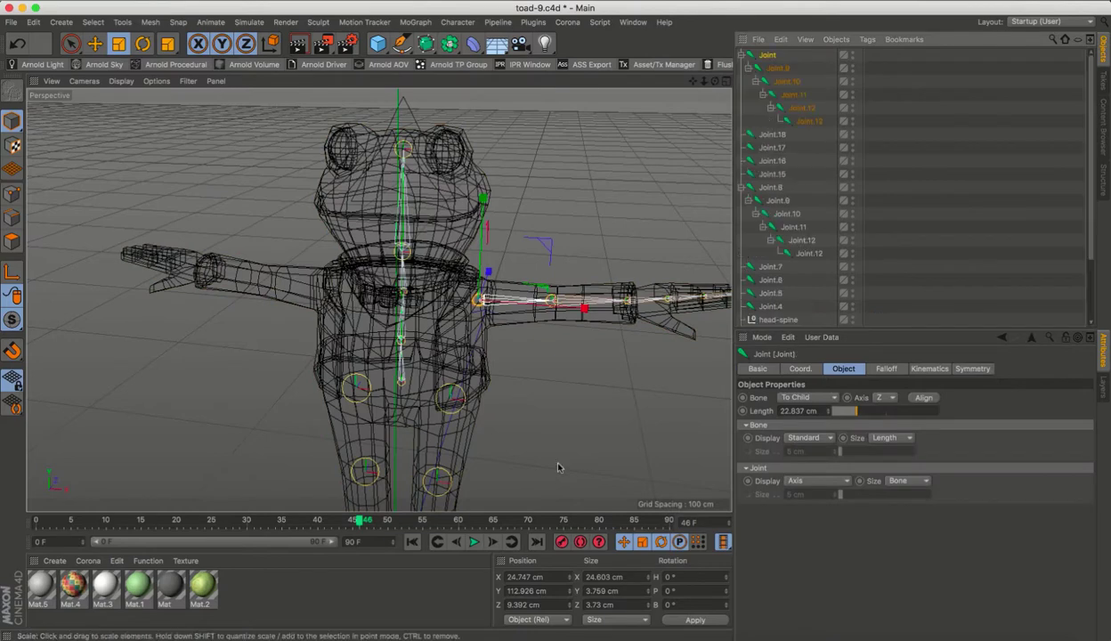
key(e)
key(n)
key(b)
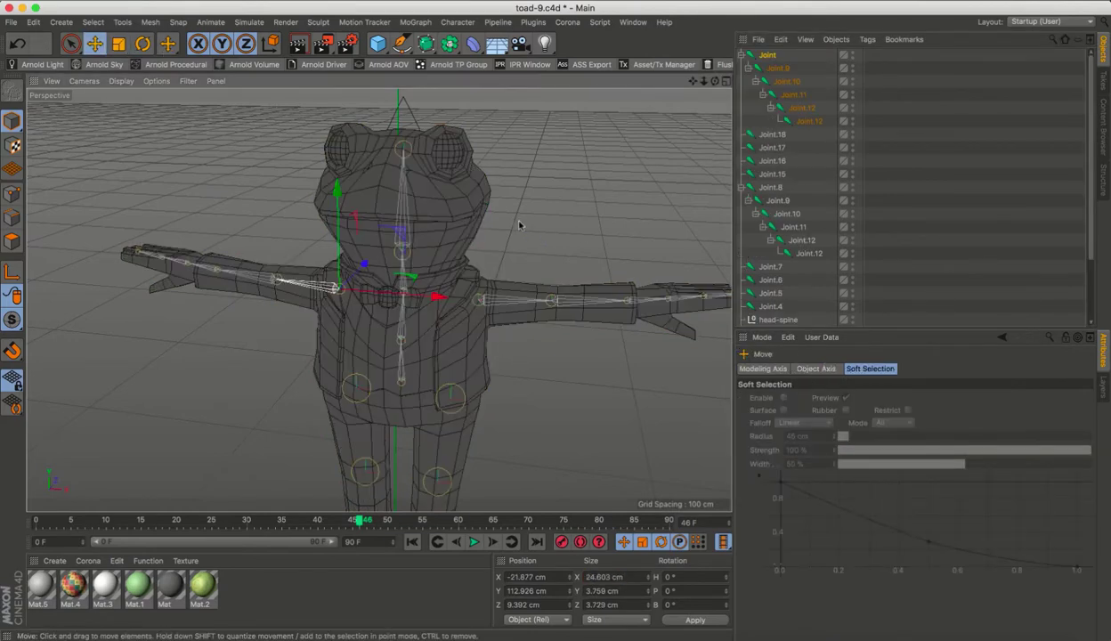
Check the leg joints in four views, framing the body mesh and selecting the ankle joint.
key(F5)
scroll(558, 360, up, 4)
click(511, 378)
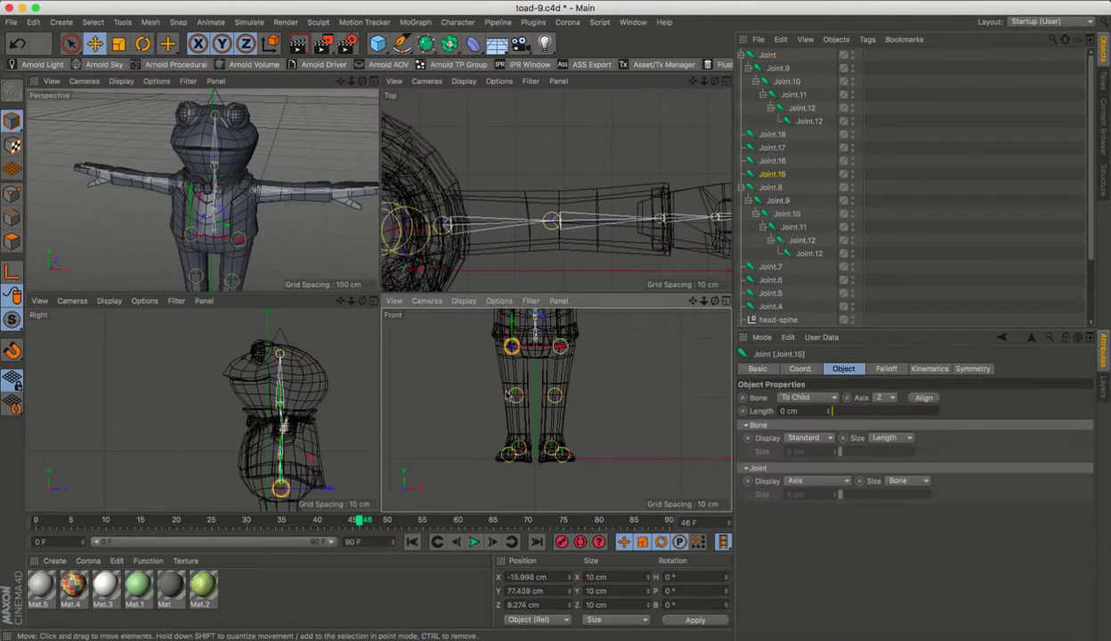
click(519, 396)
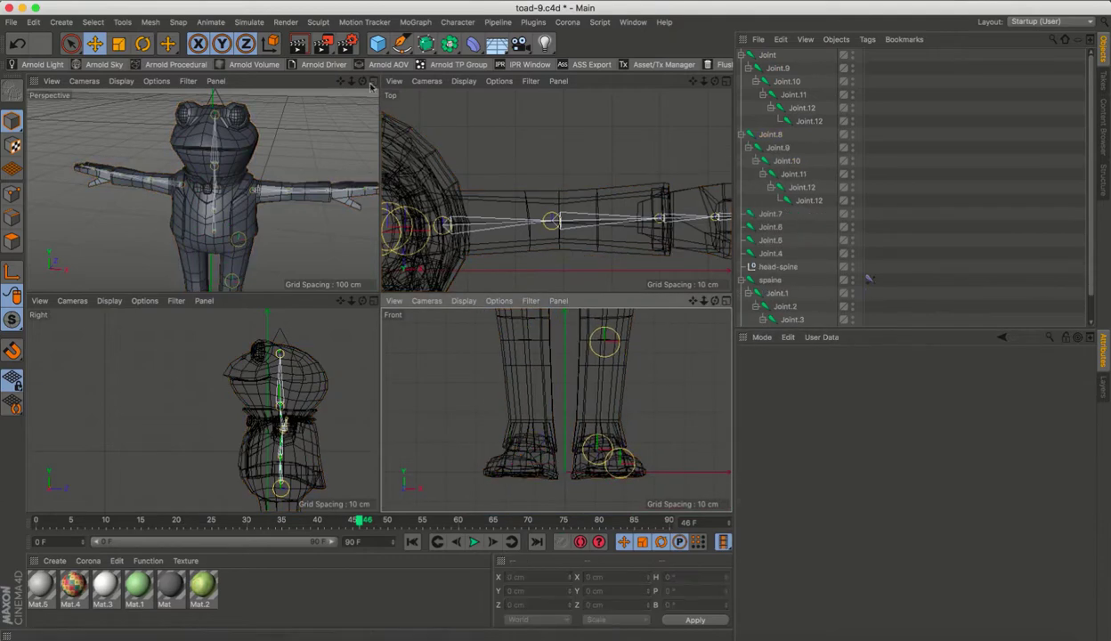
key(o)
click(612, 474)
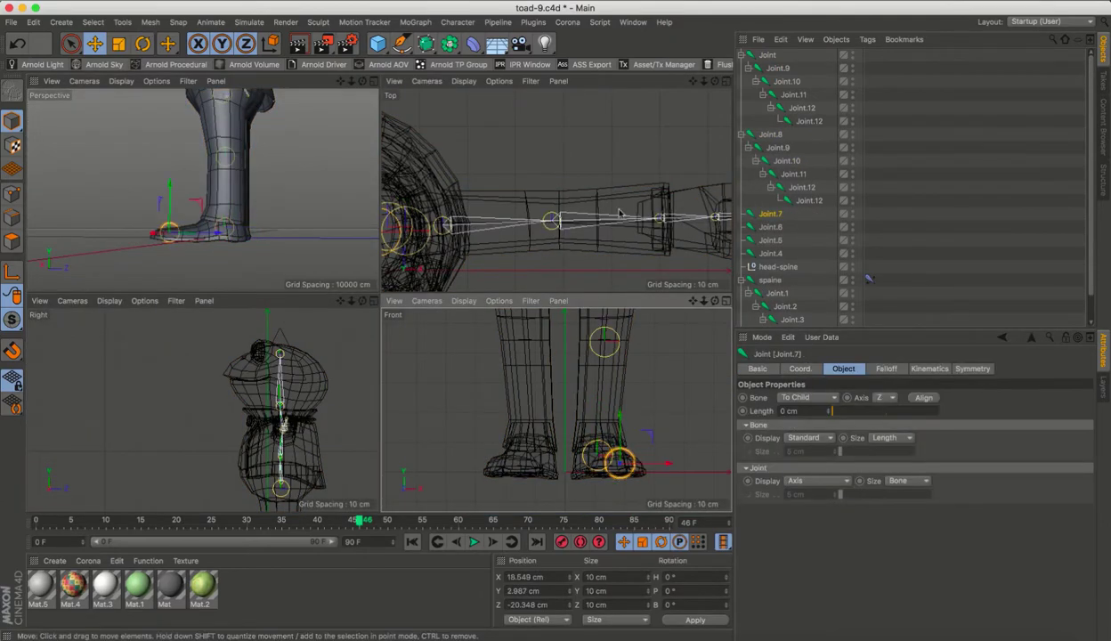
key(F1)
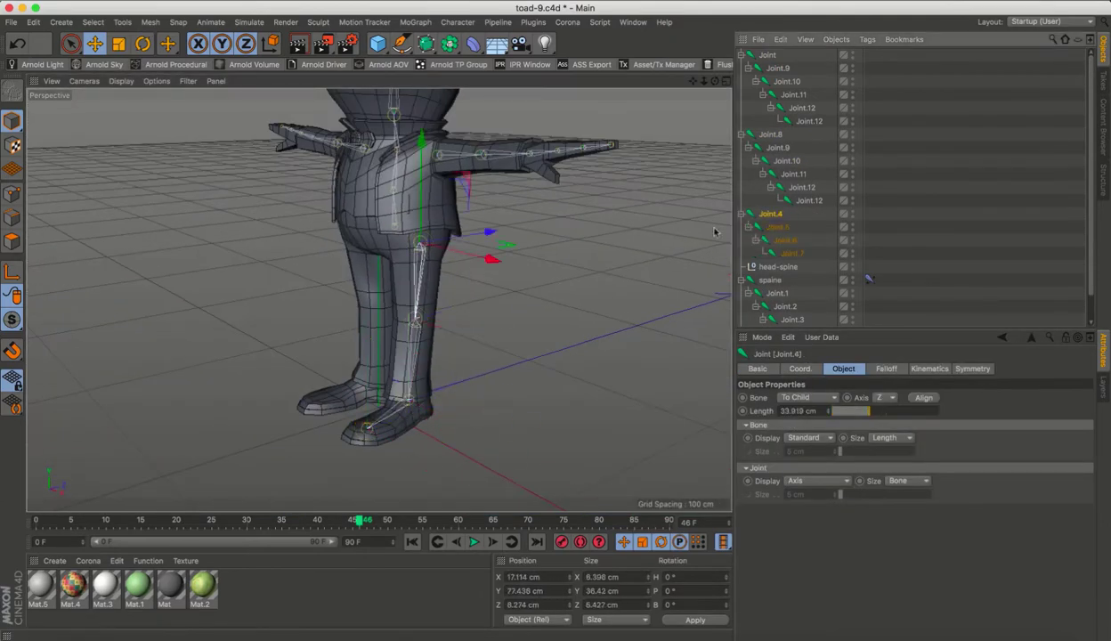
Move the Joint.1 leg chain to the top level, create a leg IK chain, then undo it.
drag(780, 261, 757, 260)
key(t)
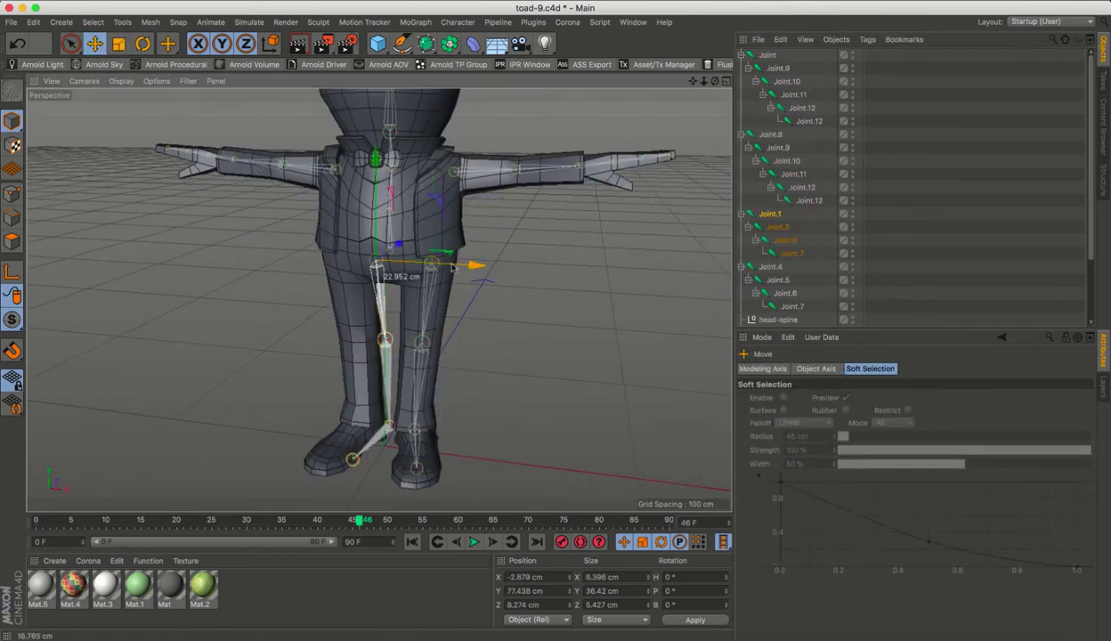
scroll(452, 267, down, 2)
click(457, 22)
click(463, 101)
alt+drag(374, 267, 449, 291)
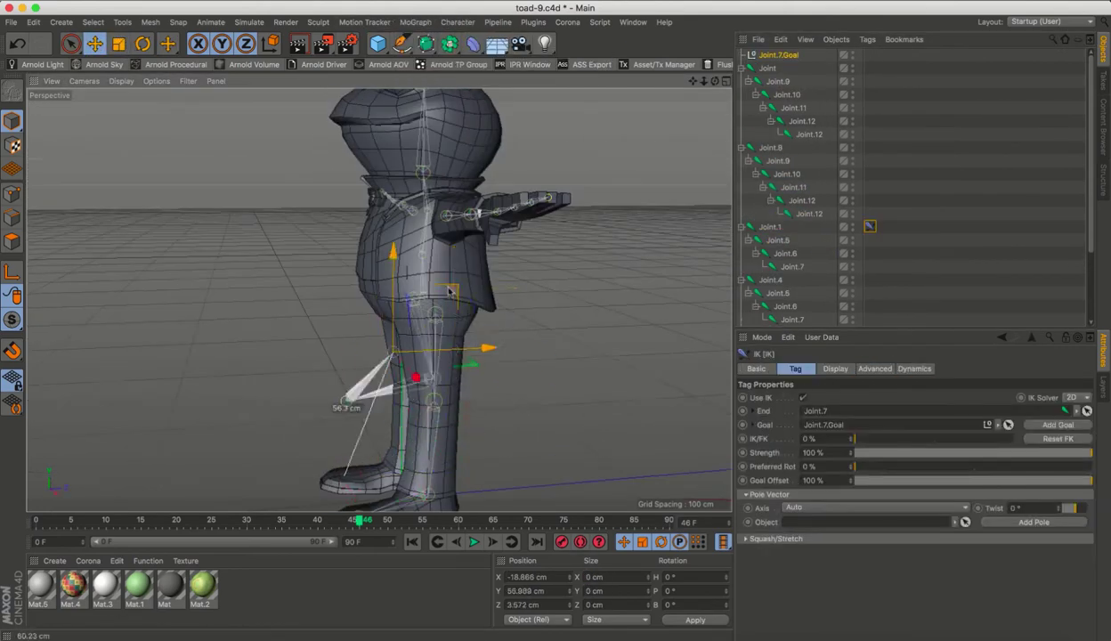
key(ctrl+z)
Recreate the leg IK chain, restoring Joint.7.Goal and its IK tag via undo/redo.
click(457, 22)
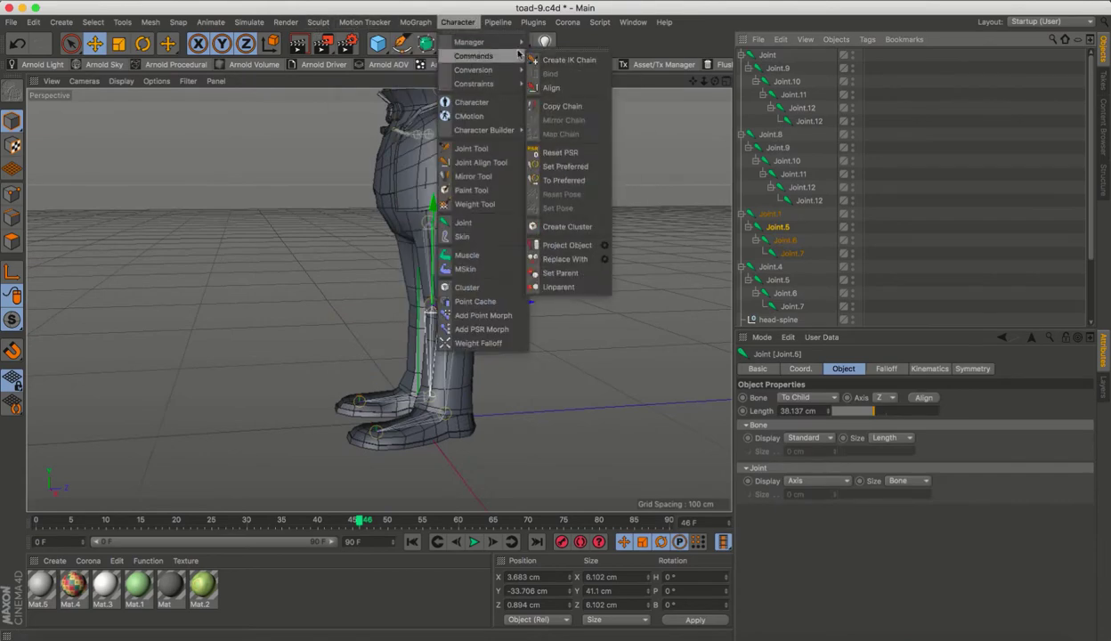
click(569, 60)
alt+drag(382, 267, 379, 301)
scroll(380, 301, up, 2)
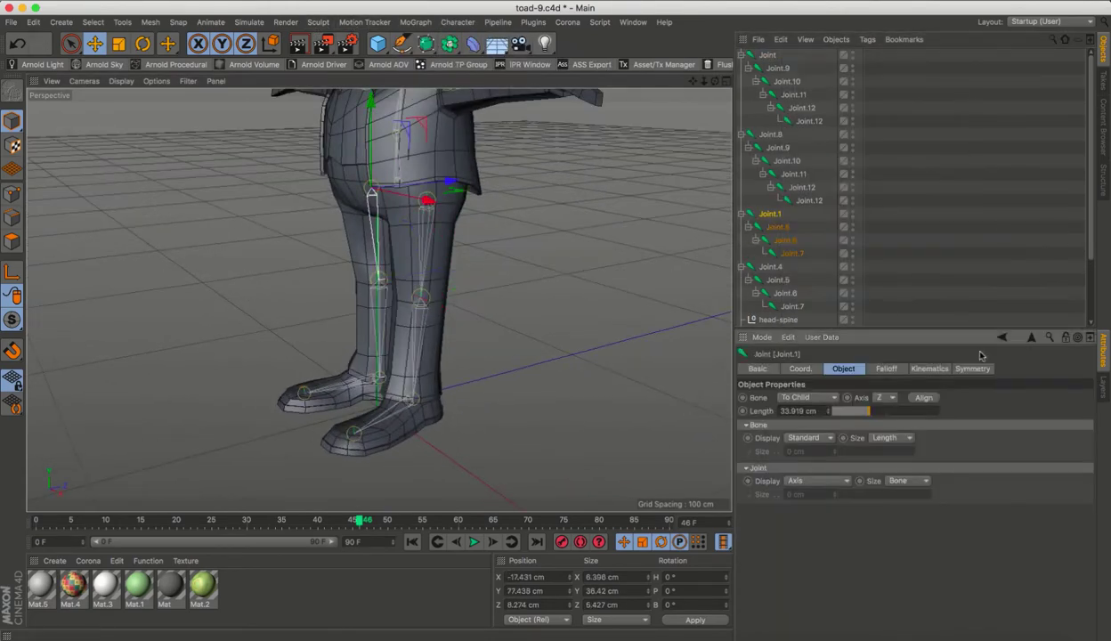
drag(979, 329, 979, 418)
click(457, 21)
click(569, 59)
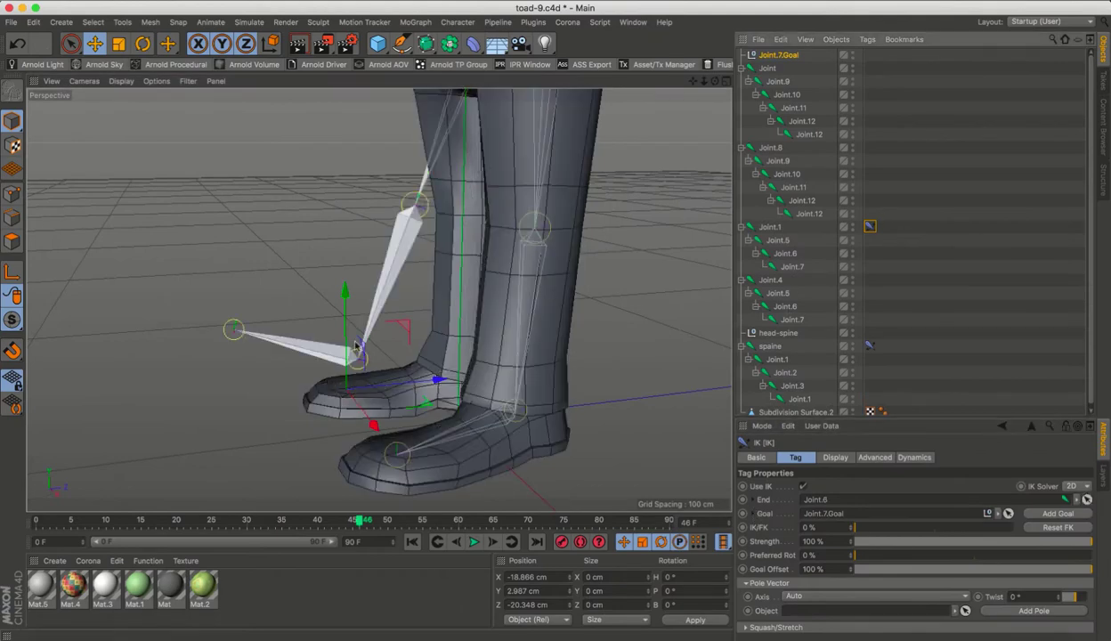
key(ctrl+z)
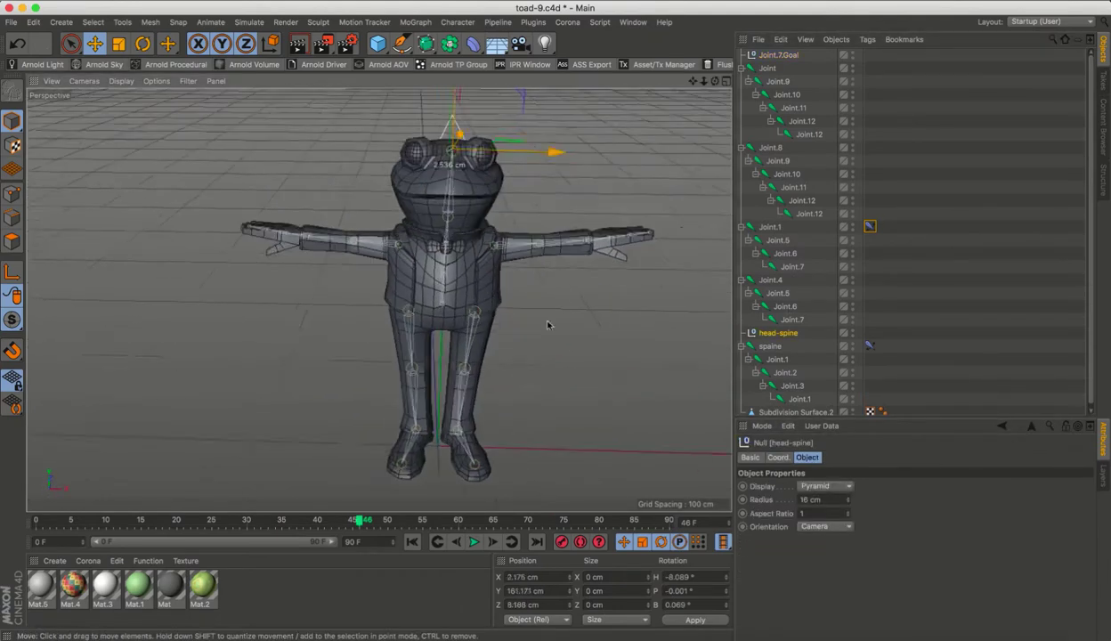
key(ctrl+z)
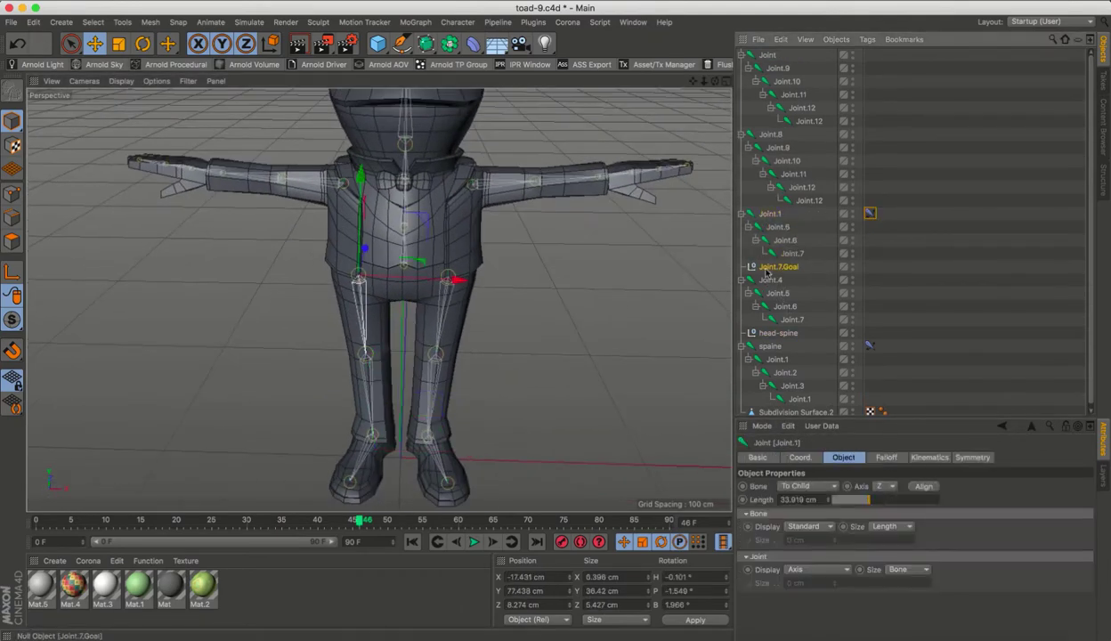
Add an IK chain to the Joint.4 leg and check its knee joint and goal null.
alt+drag(454, 335, 314, 357)
key(ctrl+z)
click(869, 293)
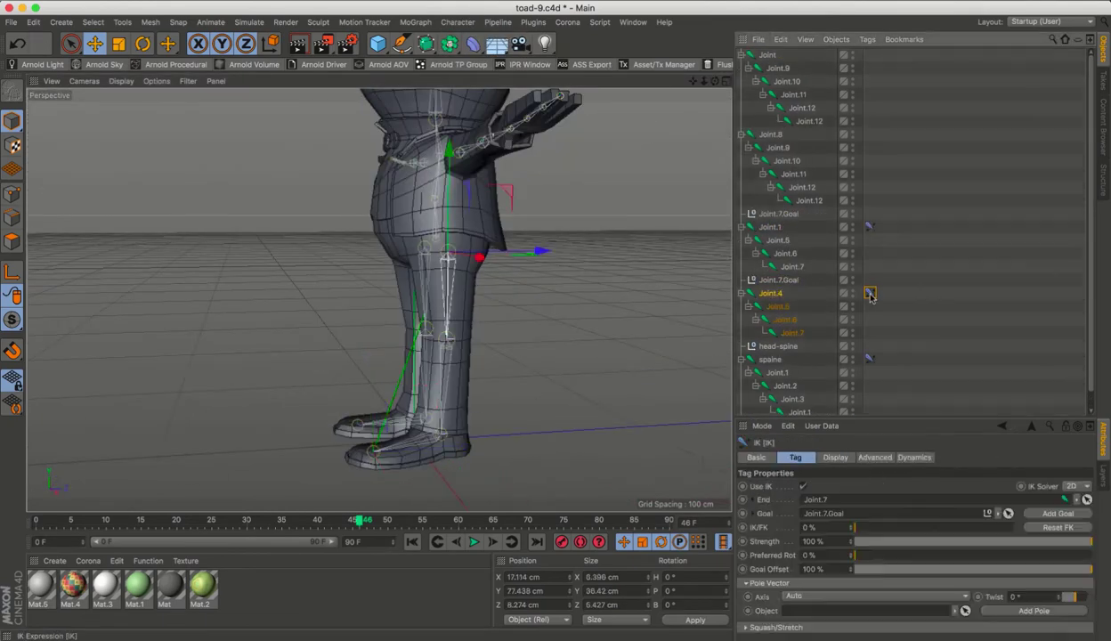
key(ctrl+z)
key(ctrl+z)
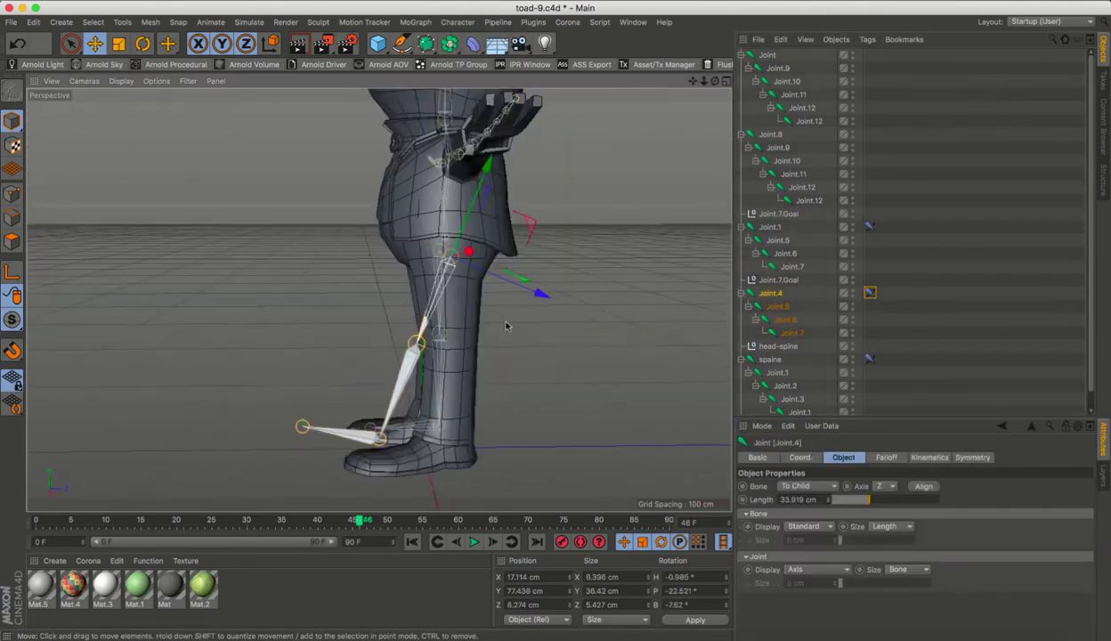
key(ctrl+z)
key(ctrl+z)
key(ctrl+z)
key(ctrl+z)
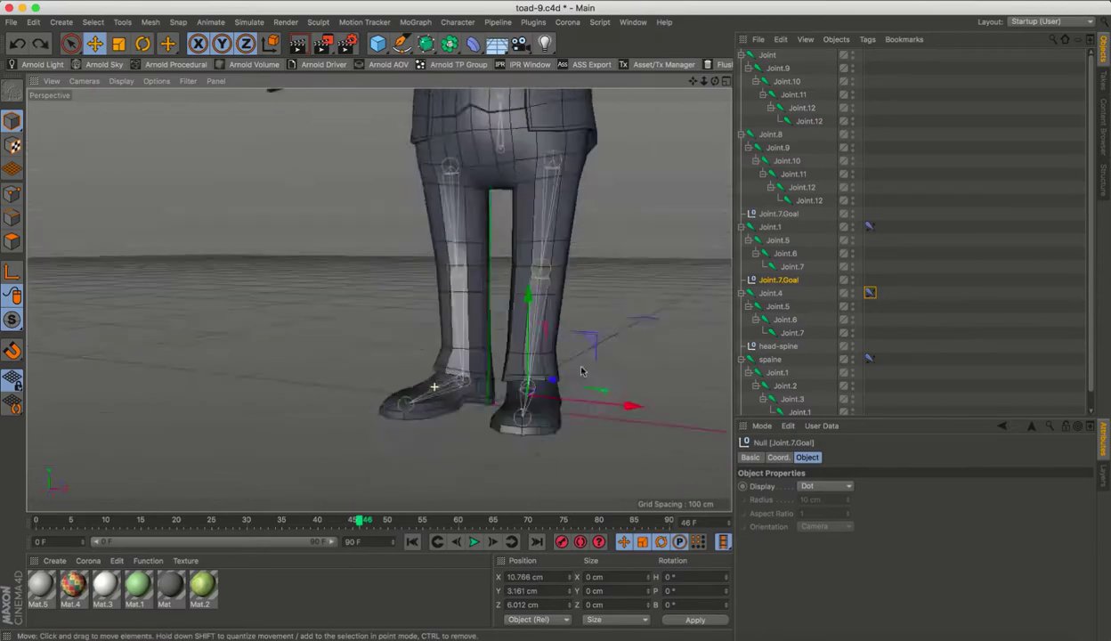
key(ctrl+z)
Add IK chains to both arms and place each arm goal on its hand.
key(ctrl+z)
key(ctrl+z)
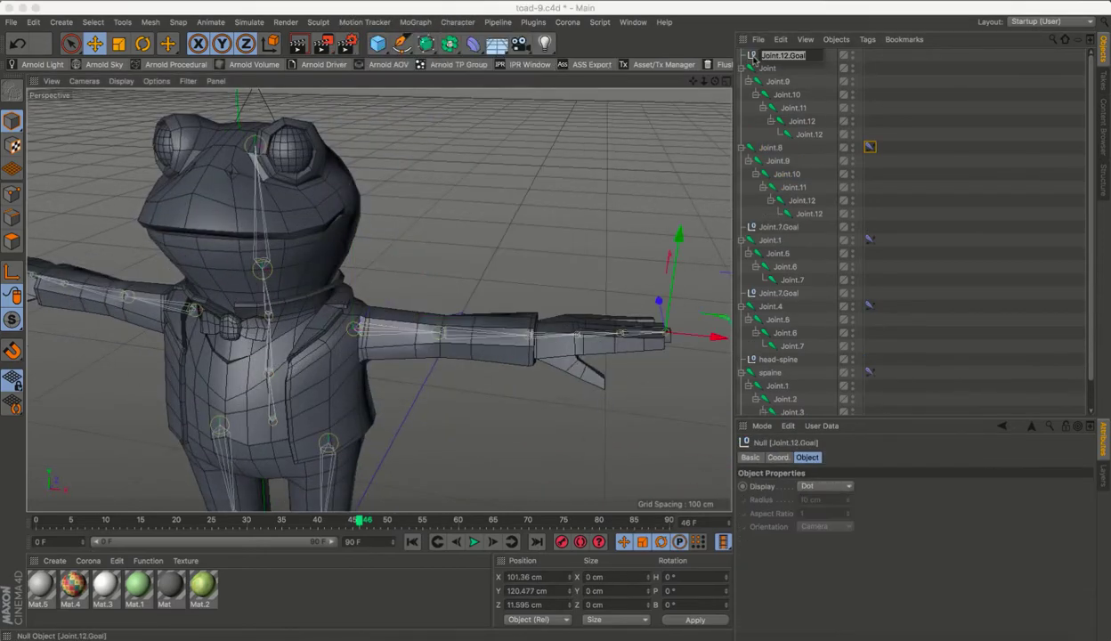
key(ctrl+z)
key(ctrl+z)
key(ctrl+z)
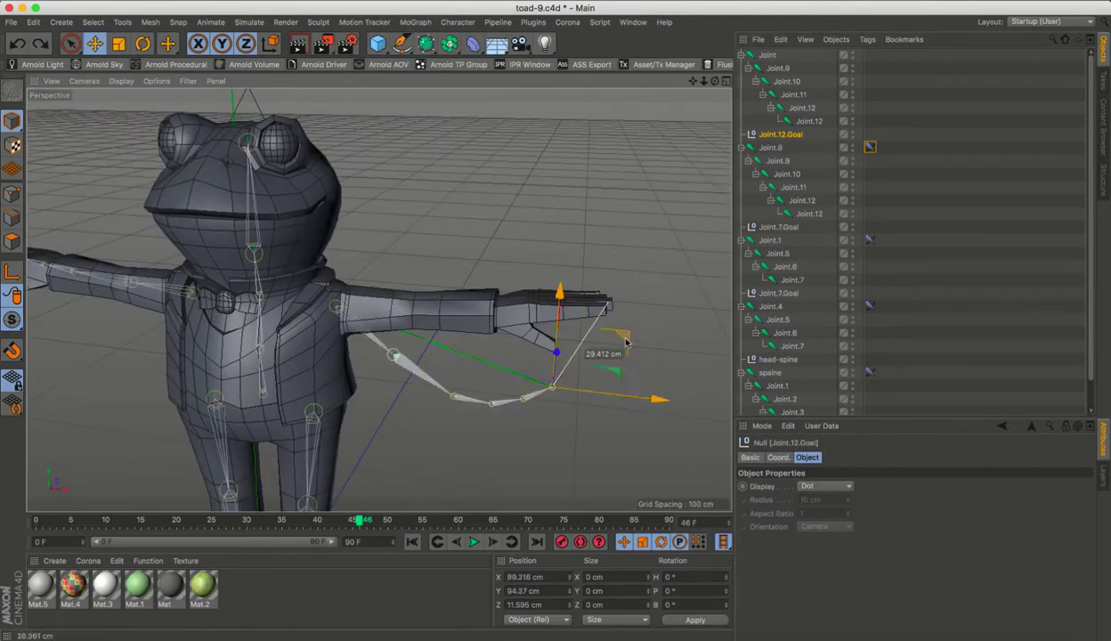
key(ctrl+z)
key(ctrl+z)
key(ctrl+z)
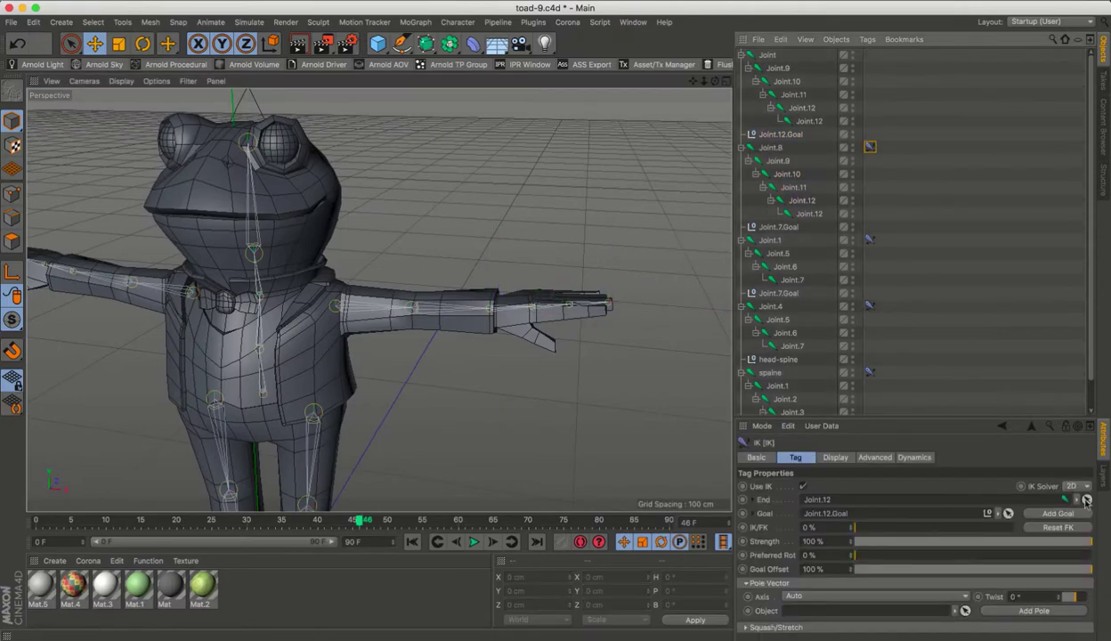
key(ctrl+z)
key(ctrl+z)
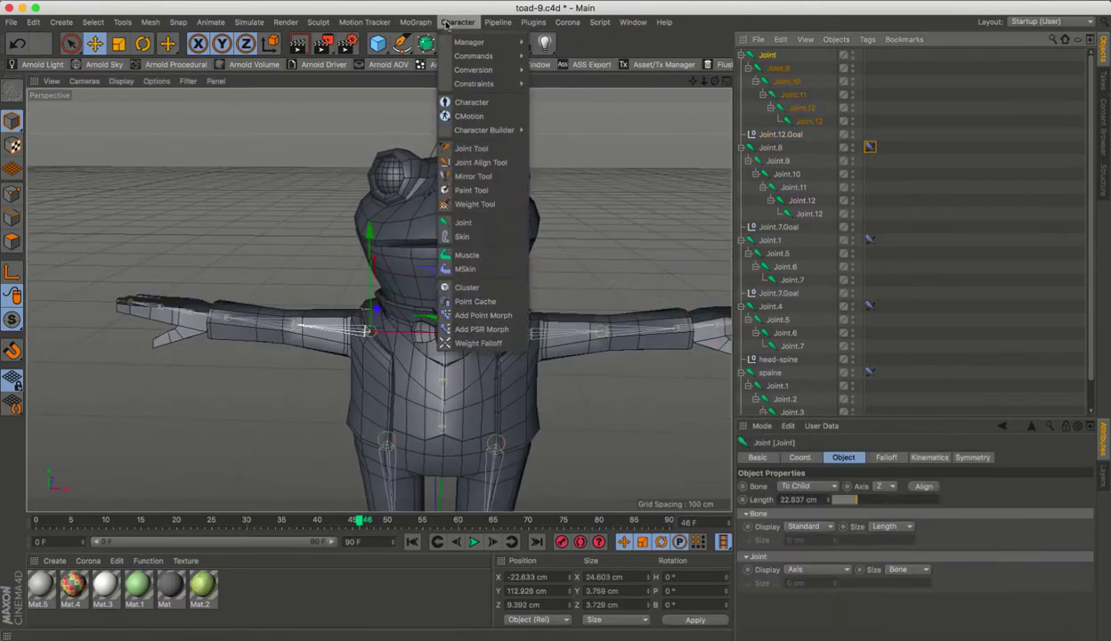
click(869, 69)
key(ctrl+z)
key(ctrl+z)
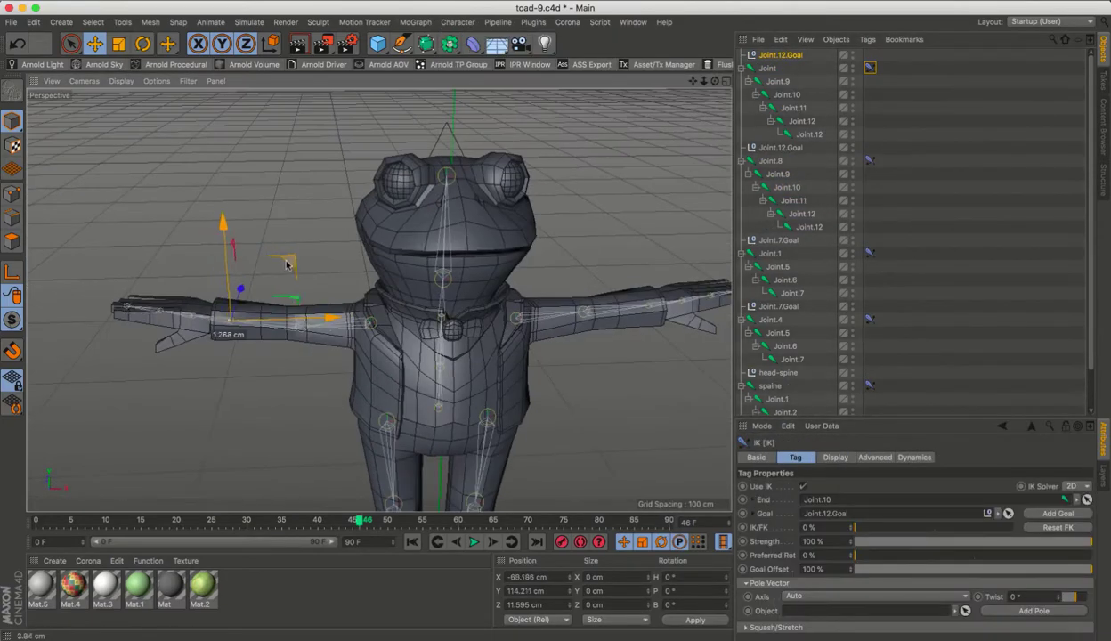
key(ctrl+z)
key(ctrl+z)
key(ctrl+z)
key(ctrl+z)
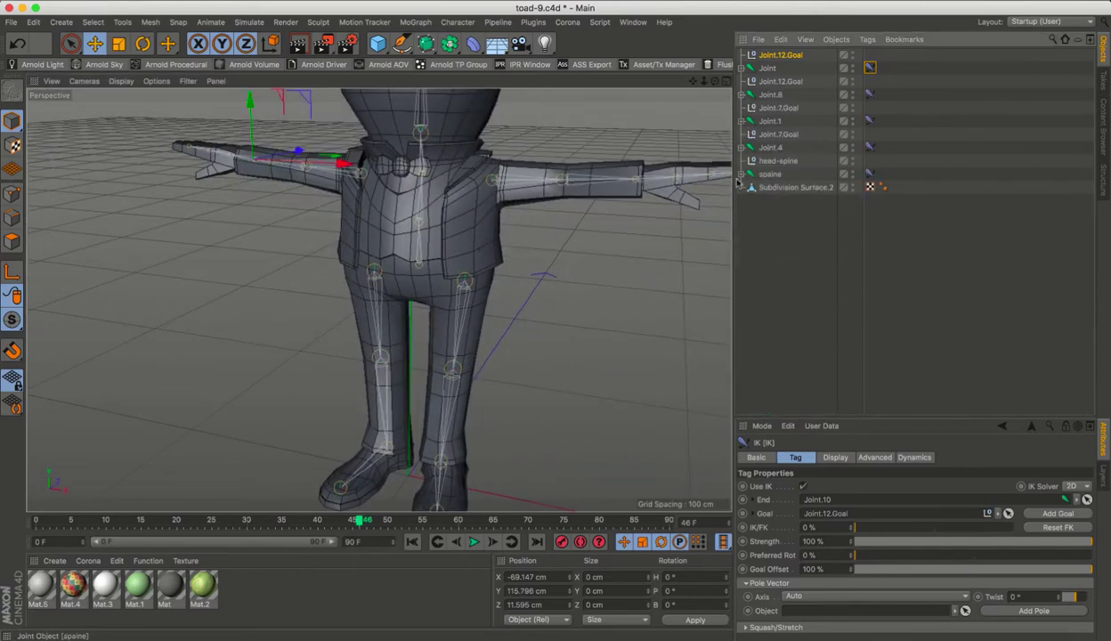
key(ctrl+z)
Rename the leg goals left leg and right leg, and move arm chain Joint under Joint.2.
click(779, 110)
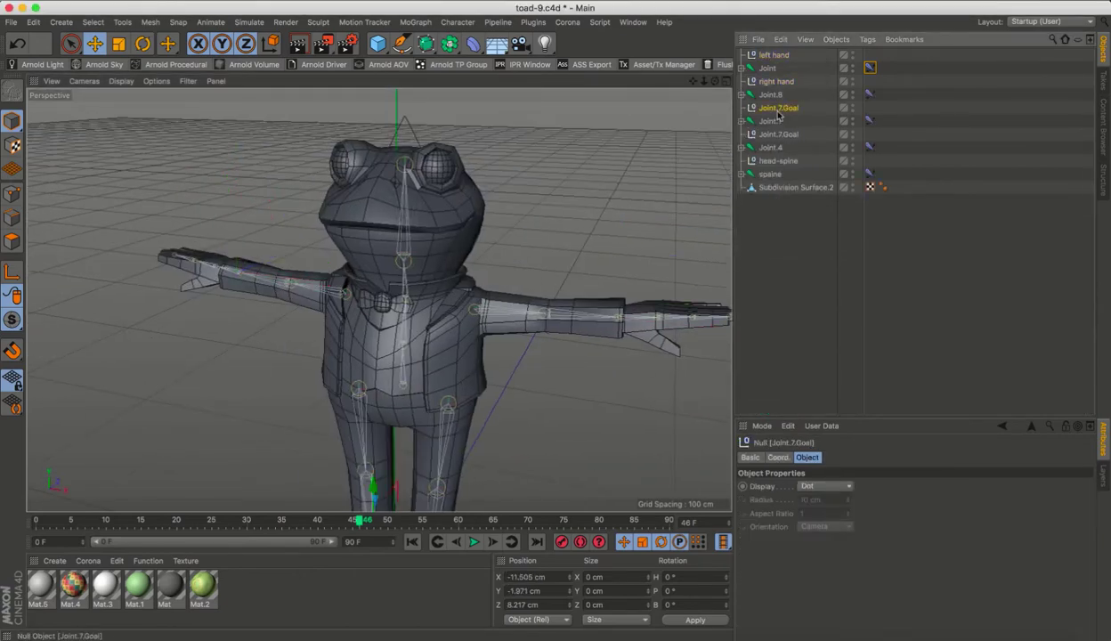
text(right leg)
mouse_move(383, 294)
alt+mouse_down()
mouse_move(457, 400)
mouse_move(623, 171)
alt+mouse_up()
scroll(456, 401, down, 5)
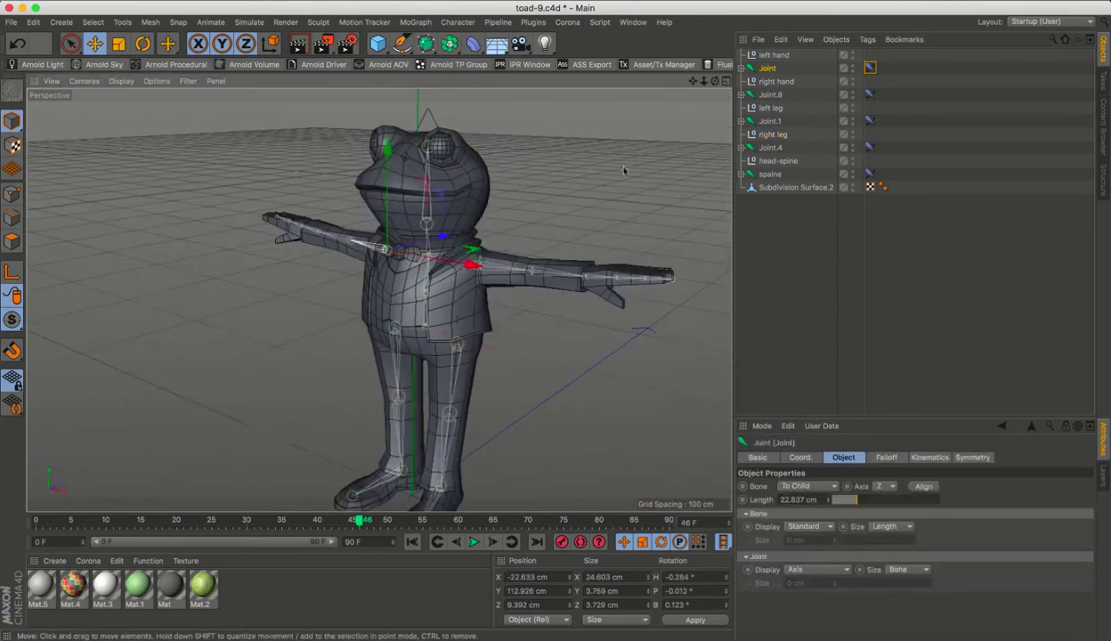
click(777, 188)
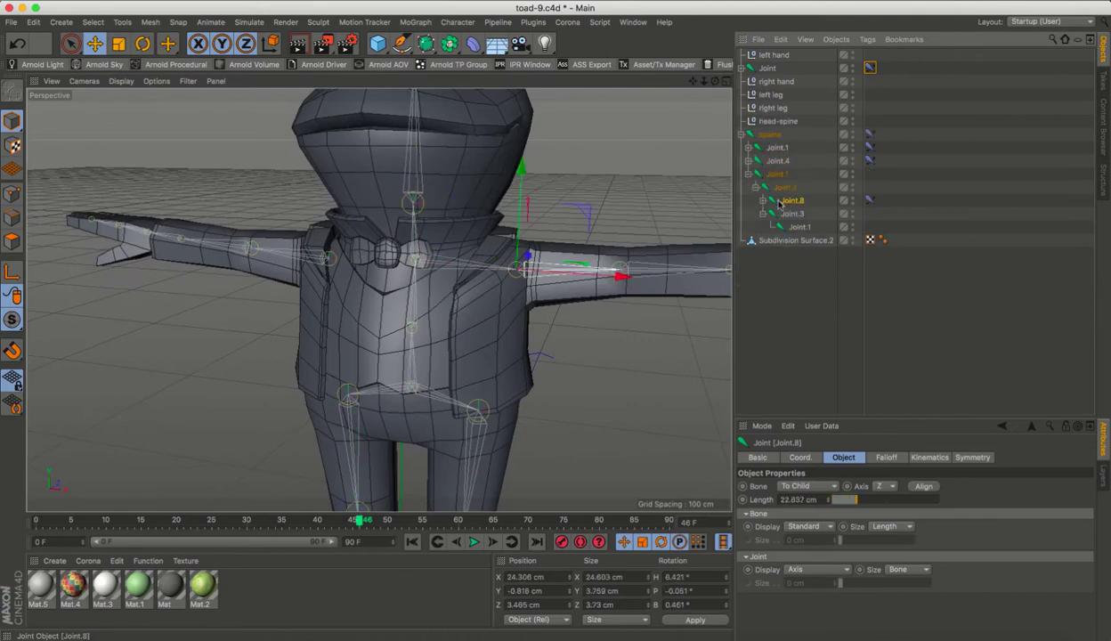
scroll(383, 293, down, 4)
alt+drag(382, 294, 534, 231)
Frame the whole frog and place the leg and arm chains inside the spaine hierarchy.
click(778, 108)
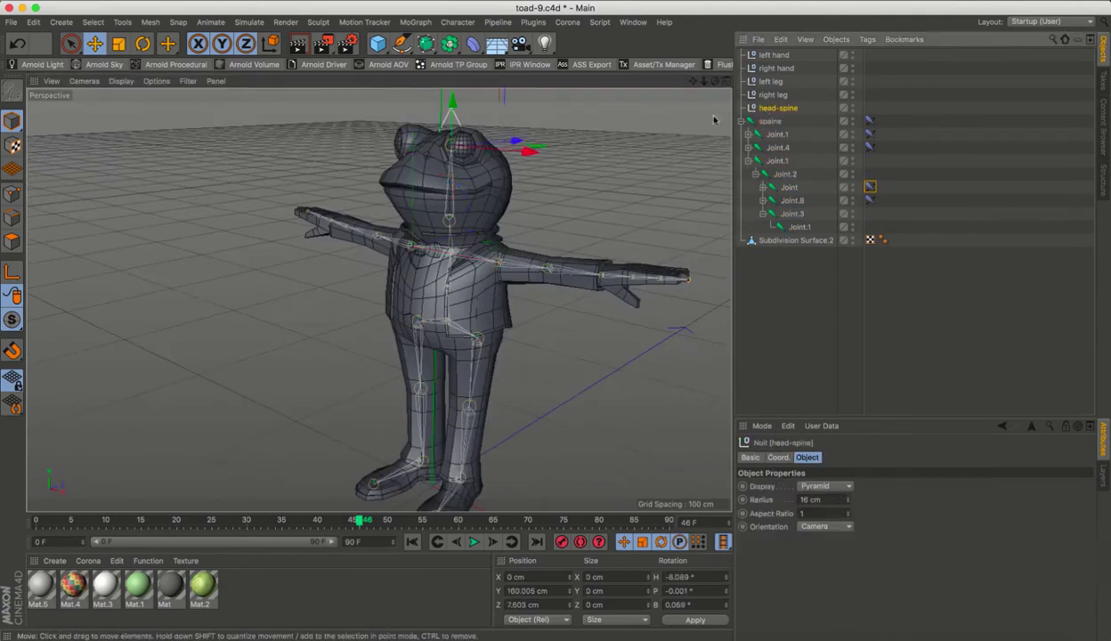
alt+drag(427, 267, 495, 161)
click(52, 81)
click(80, 115)
scroll(392, 267, up, 3)
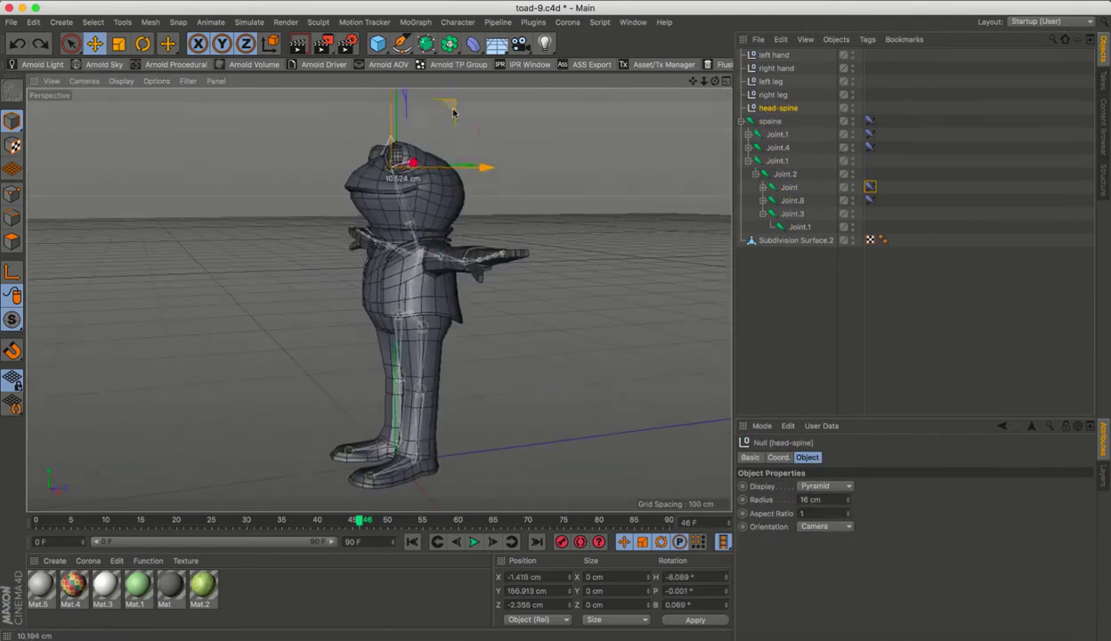
click(777, 161)
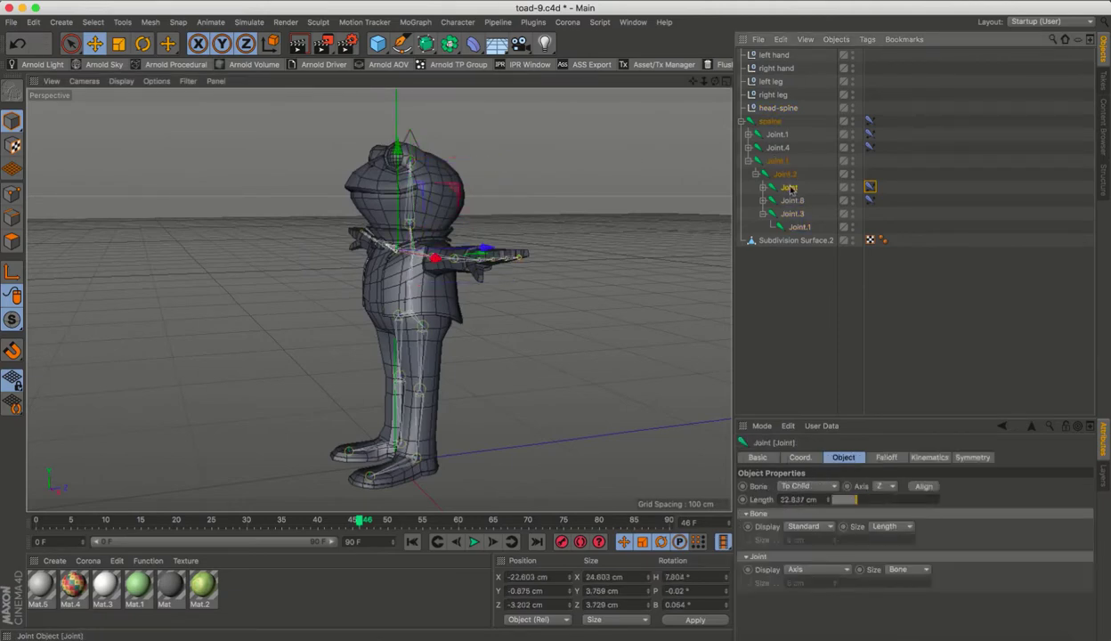
click(768, 120)
Jump to frame 15 and orbit around the legs to check the pose.
scroll(432, 359, down, 3)
mouse_move(383, 294)
alt+mouse_down()
mouse_move(432, 360)
mouse_move(447, 224)
alt+mouse_up()
scroll(447, 224, up, 3)
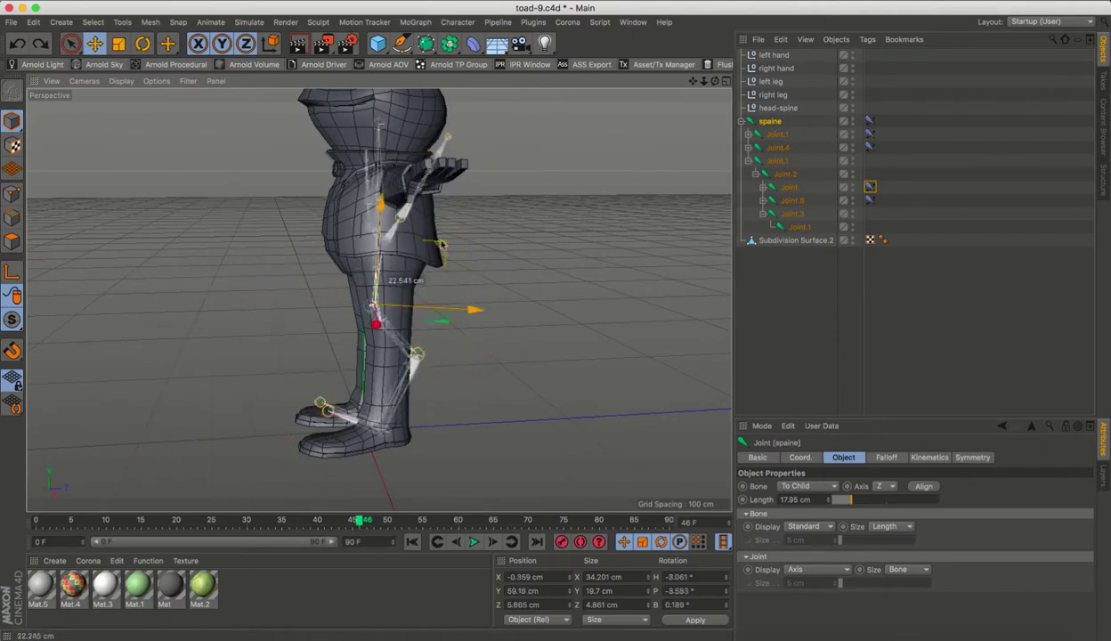
click(139, 525)
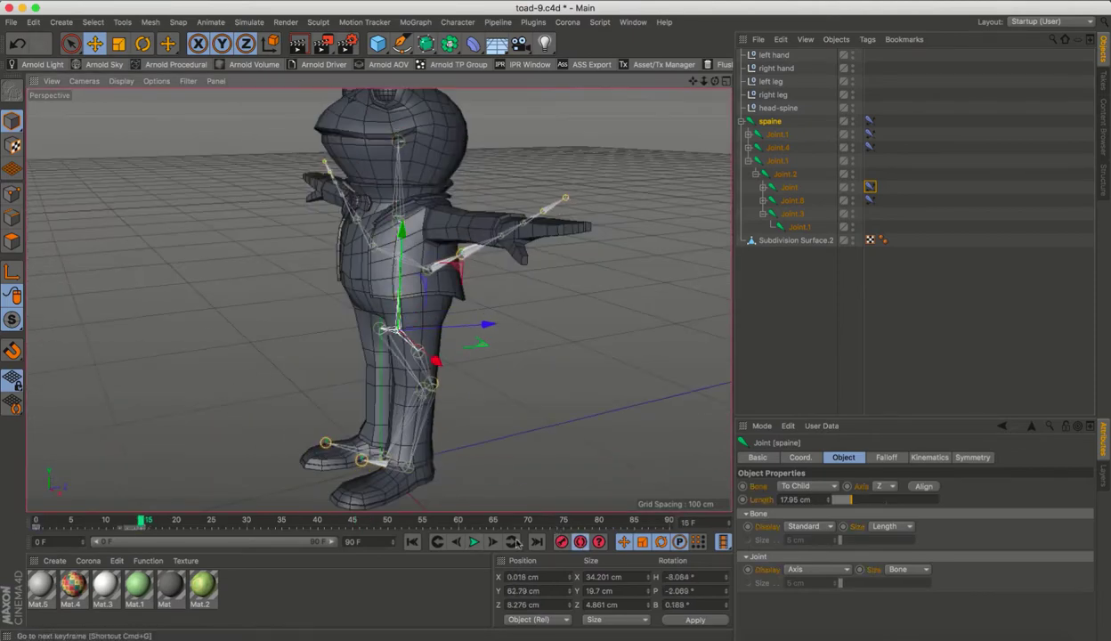
scroll(400, 259, up, 5)
mouse_move(540, 317)
alt+mouse_down()
mouse_move(498, 302)
mouse_move(551, 294)
alt+mouse_up()
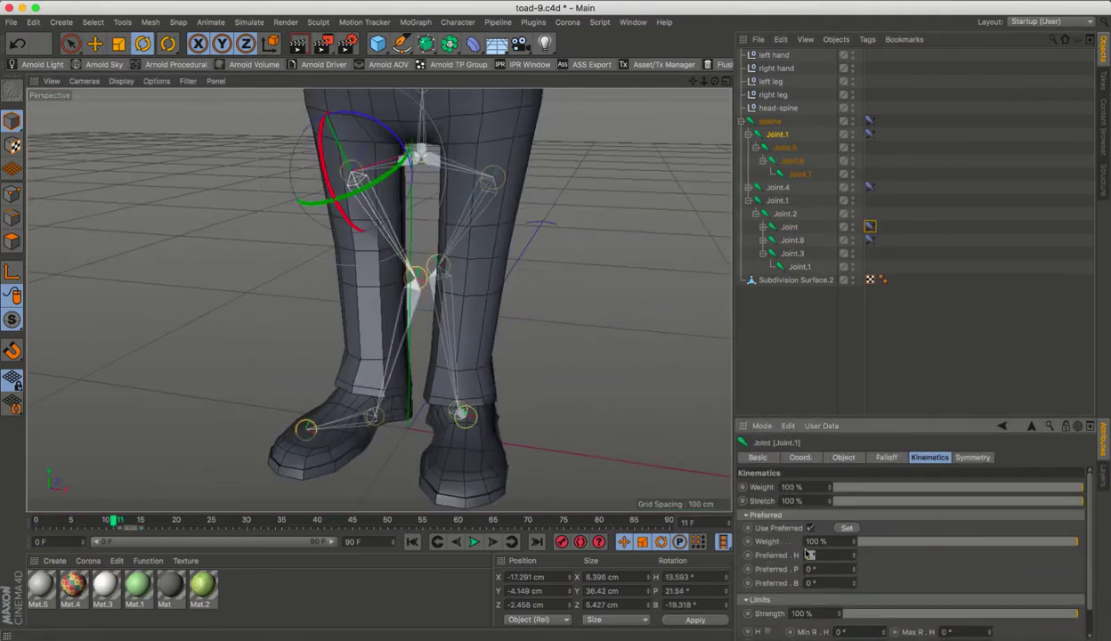
Review the arm IK tag's advanced solver options and pull the arm chain toward the chest.
click(843, 457)
click(869, 226)
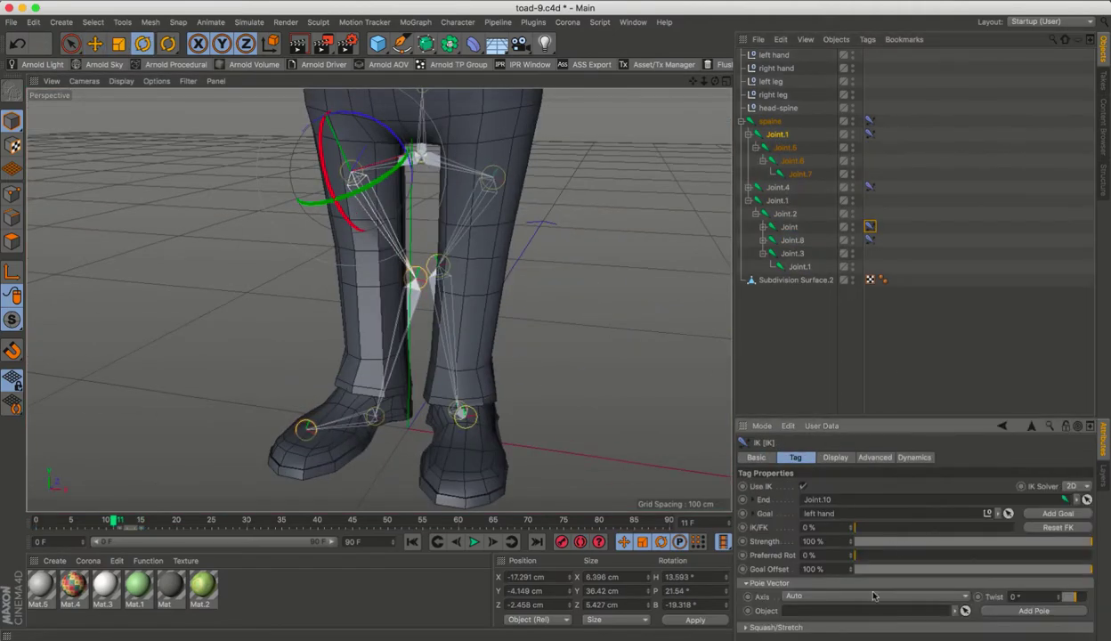
click(874, 457)
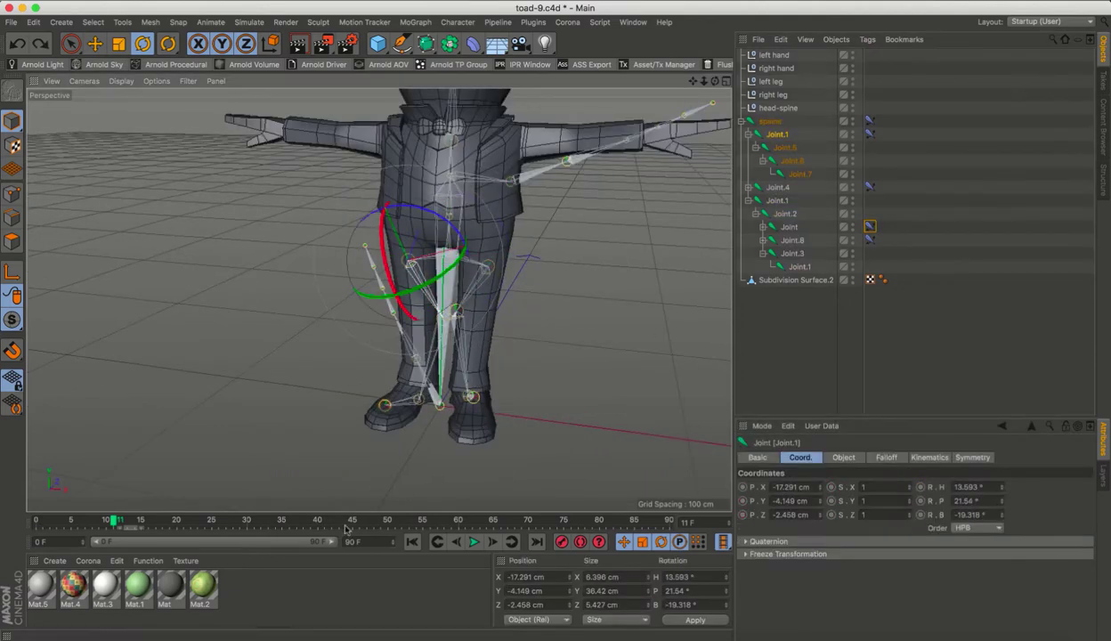
key(e)
drag(450, 361, 486, 184)
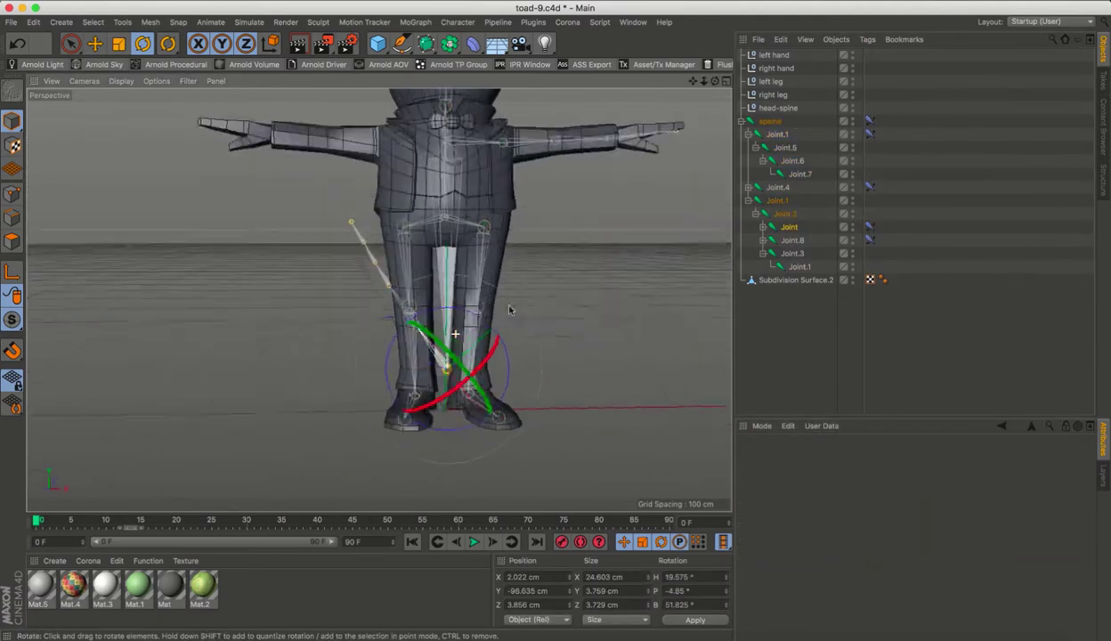
scroll(496, 304, up, 5)
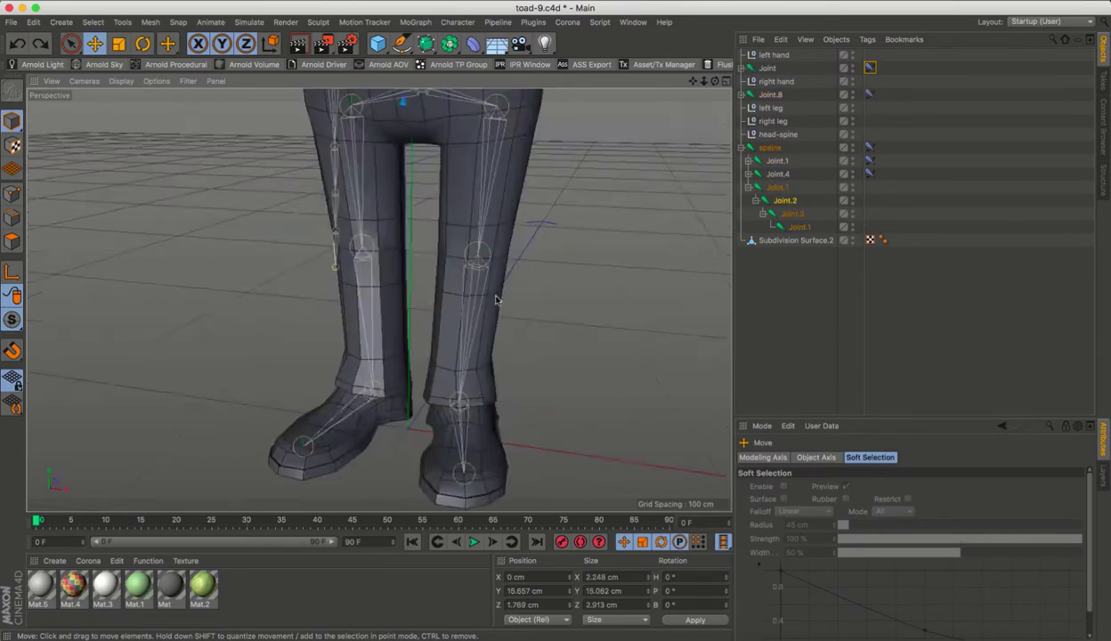
scroll(496, 304, down, 5)
alt+drag(495, 303, 351, 171)
Inspect the spaine hierarchy and left leg goal from several angles and the four-view layout.
key(r)
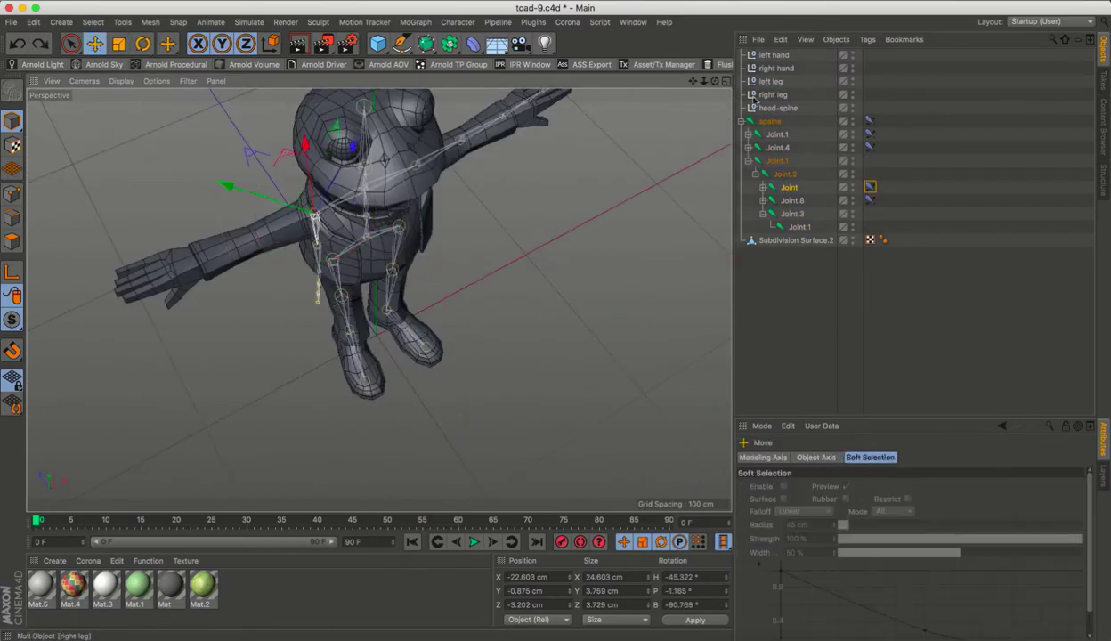
alt+drag(310, 241, 401, 249)
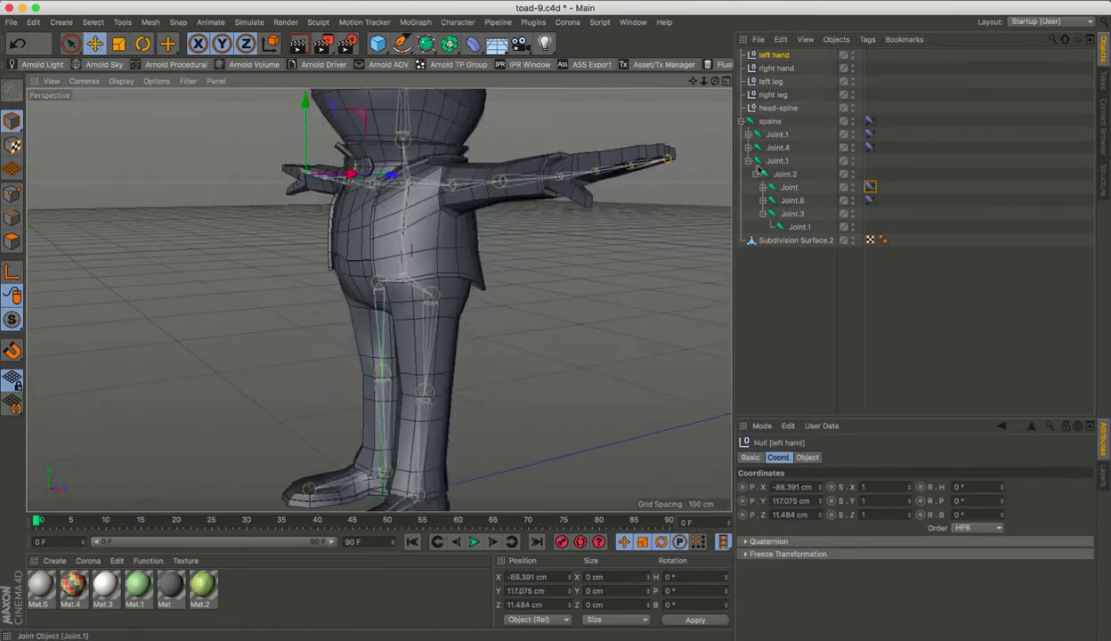
click(770, 120)
alt+drag(534, 184, 445, 196)
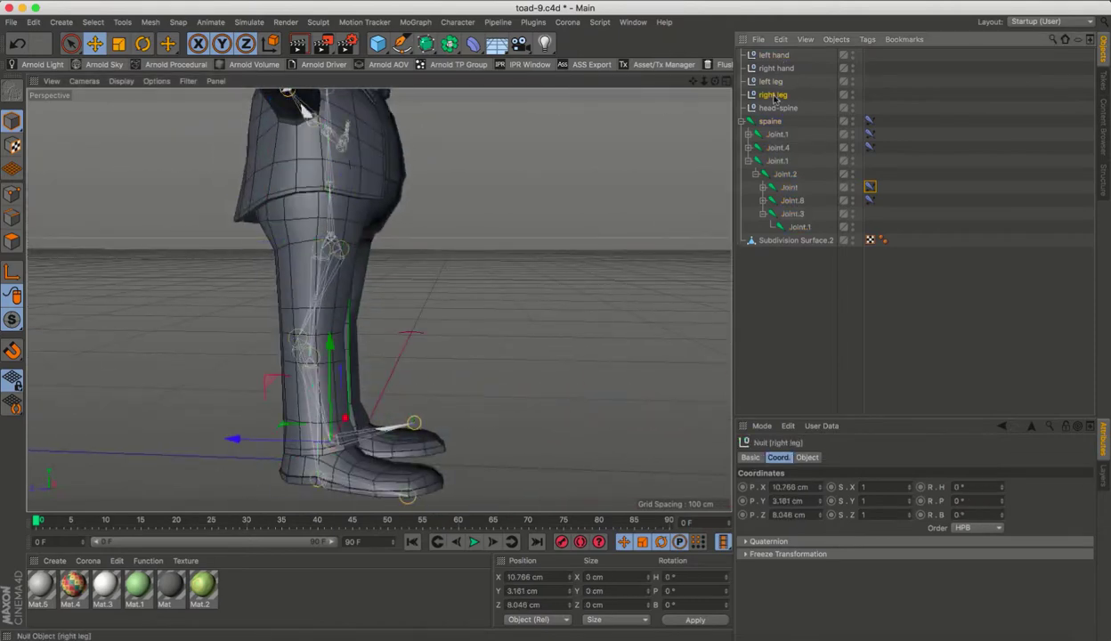
middle_click(509, 389)
scroll(509, 389, up, 3)
click(770, 81)
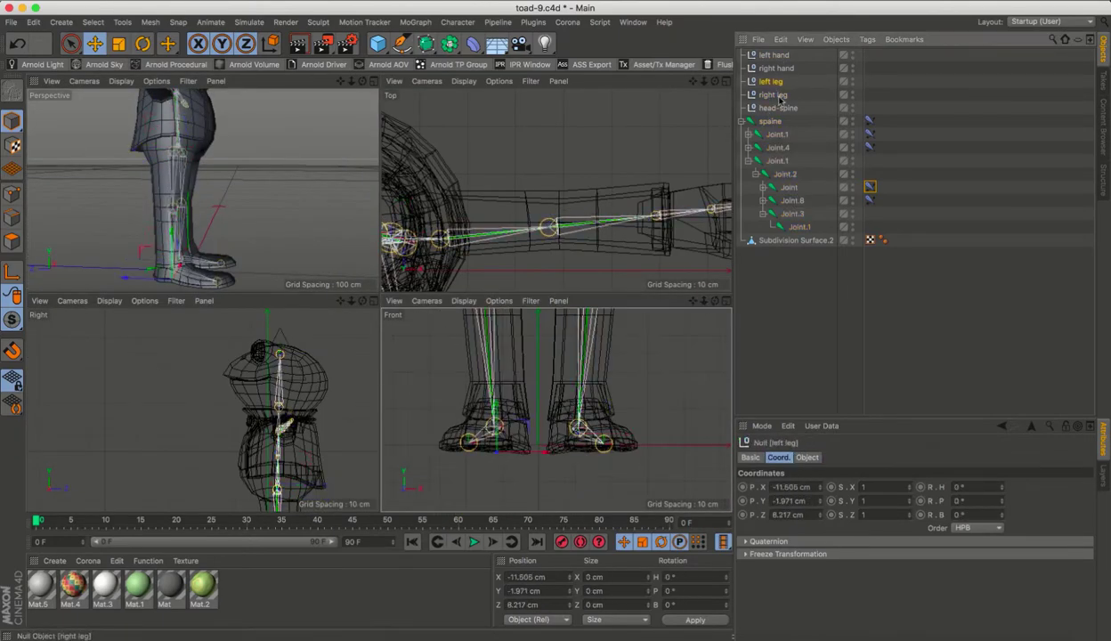
click(770, 120)
scroll(527, 316, down, 3)
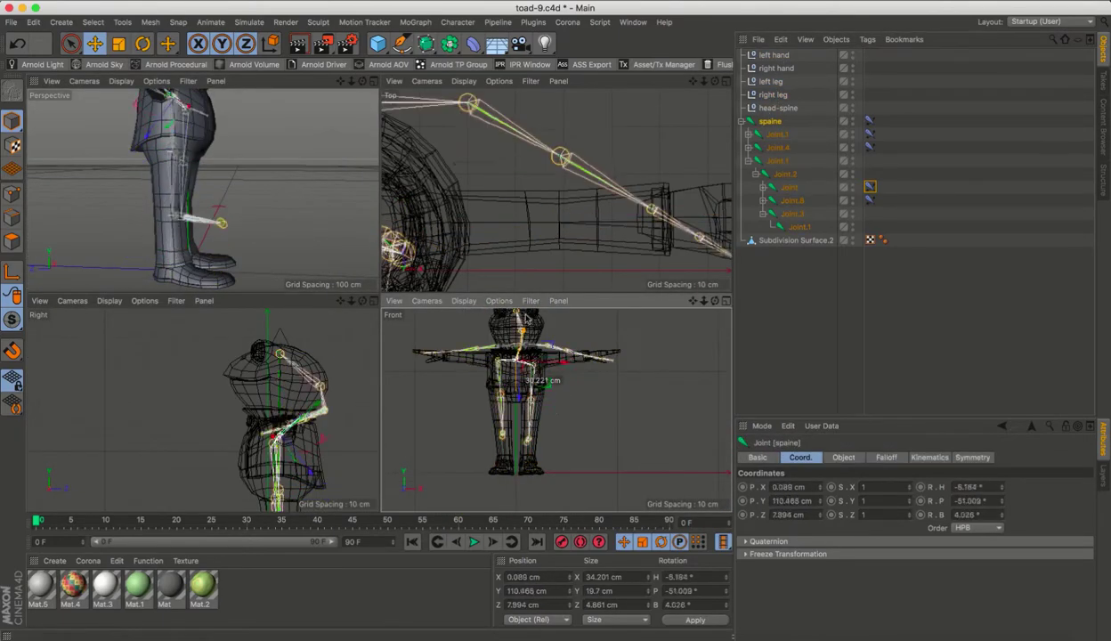
key(F1)
Test the arm by pulling the left hand goal, then add a pole to its IK chain.
scroll(334, 378, down, 3)
scroll(334, 377, up, 2)
click(241, 320)
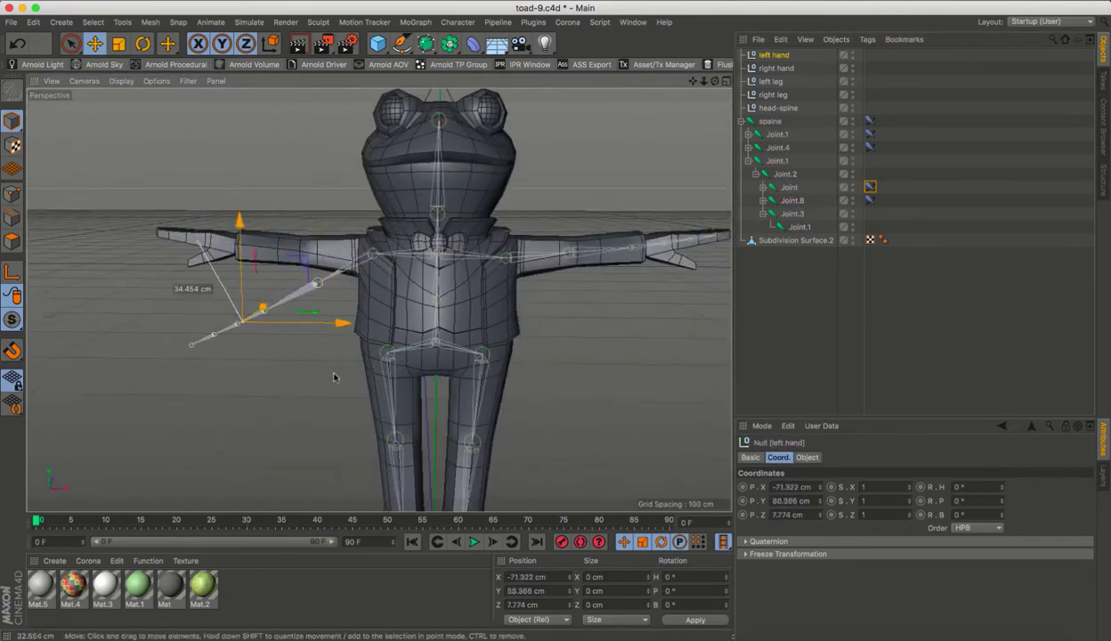
alt+drag(333, 378, 454, 332)
click(807, 457)
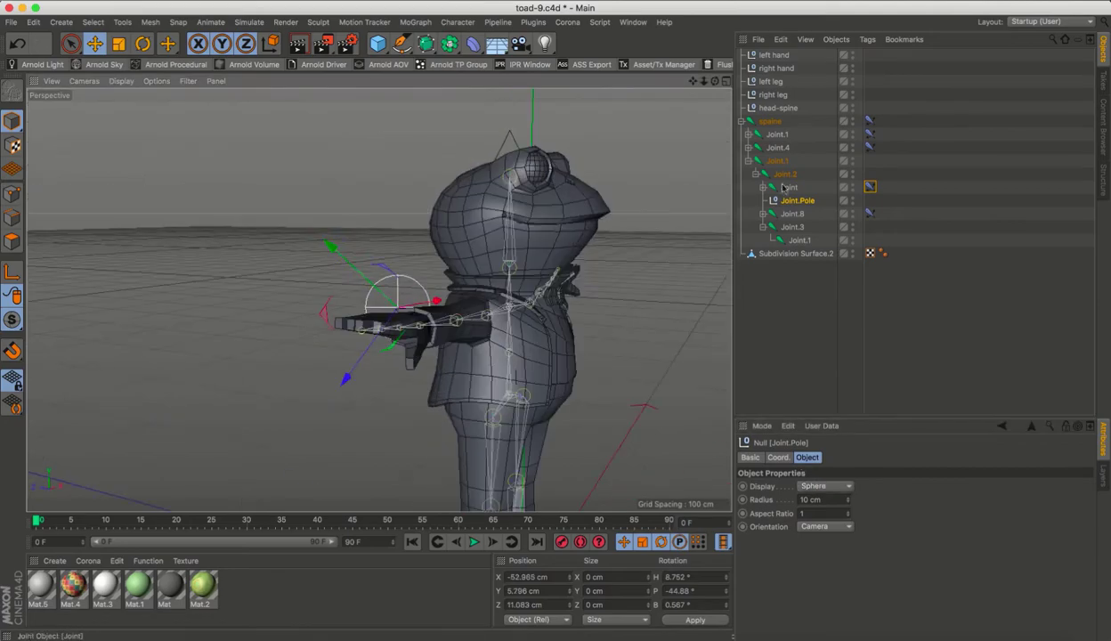
Inspect the Character Component tag's settings and delete the tag.
click(774, 55)
mouse_move(401, 312)
alt+mouse_down()
mouse_move(301, 312)
mouse_move(322, 342)
alt+mouse_up()
scroll(322, 342, down, 3)
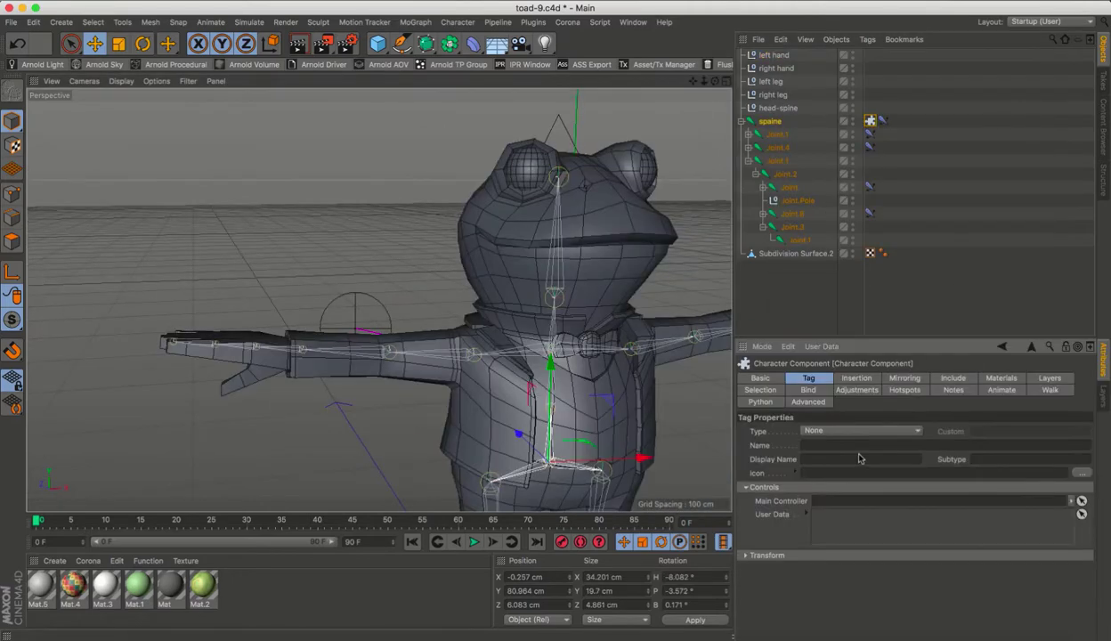
click(806, 381)
click(827, 420)
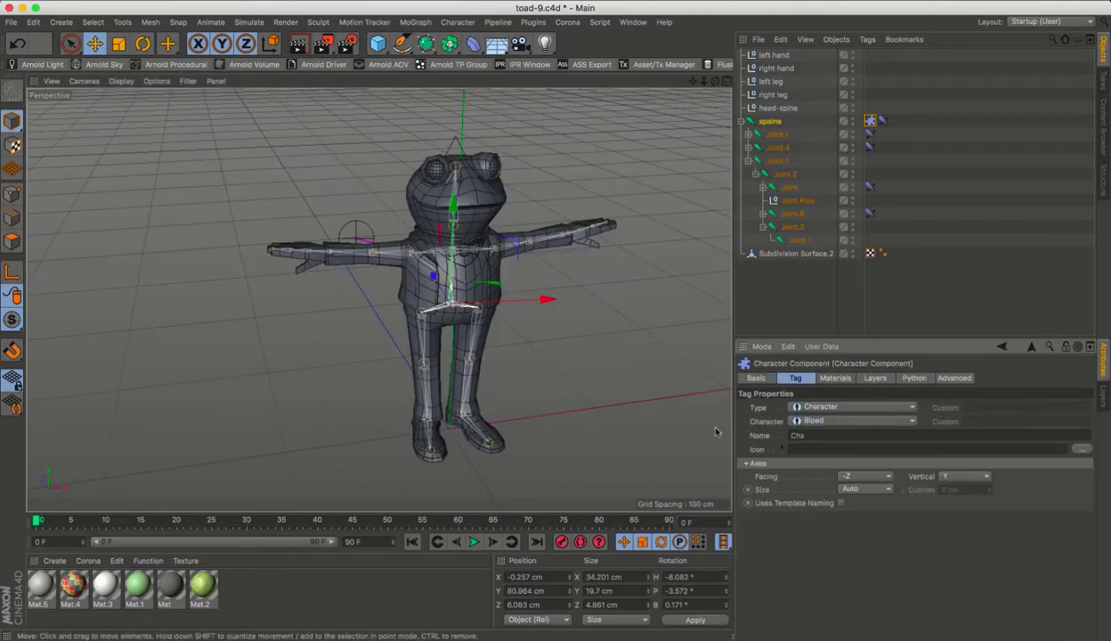
click(953, 378)
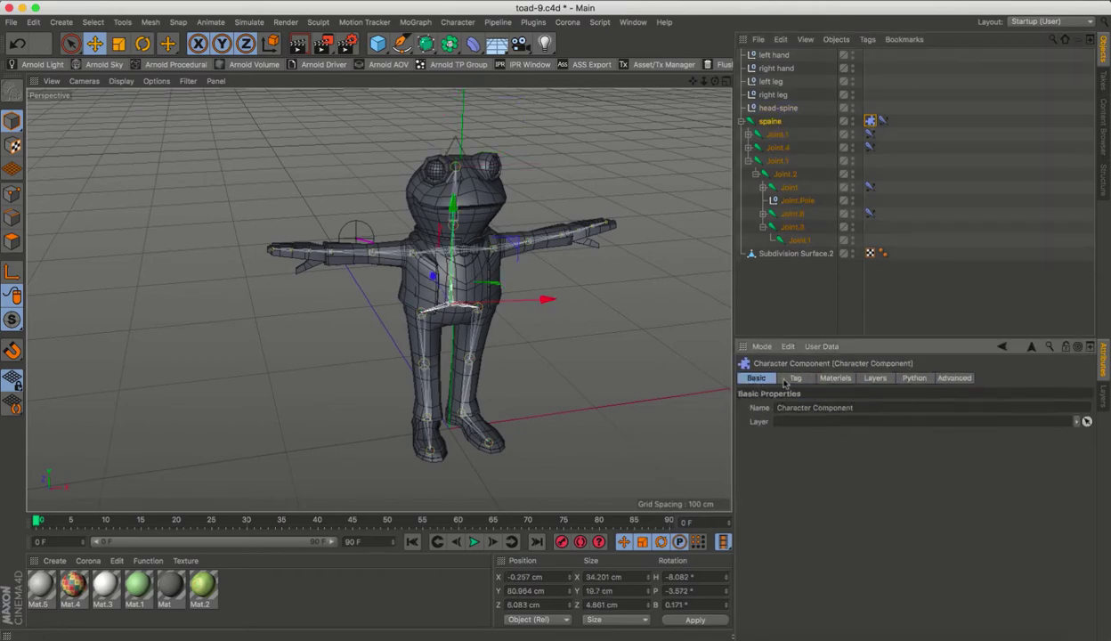
key(ctrl+z)
Expand the joint hierarchy and rename the first arm joint chain to 'left hand'.
key(ctrl+z)
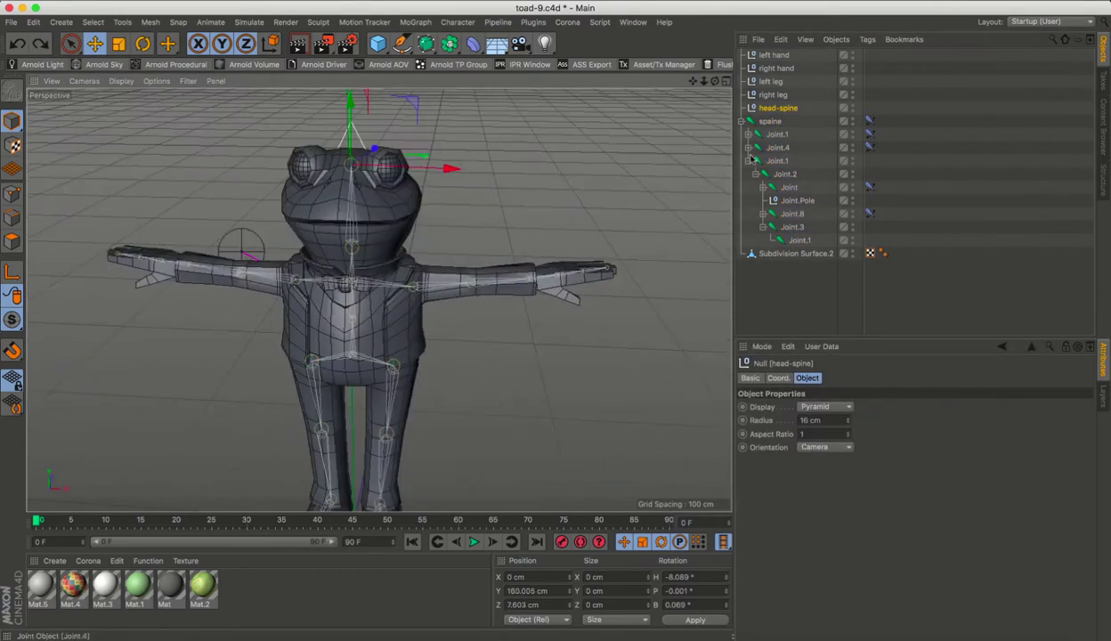
key(ctrl+z)
double_click(790, 187)
text(left hand)
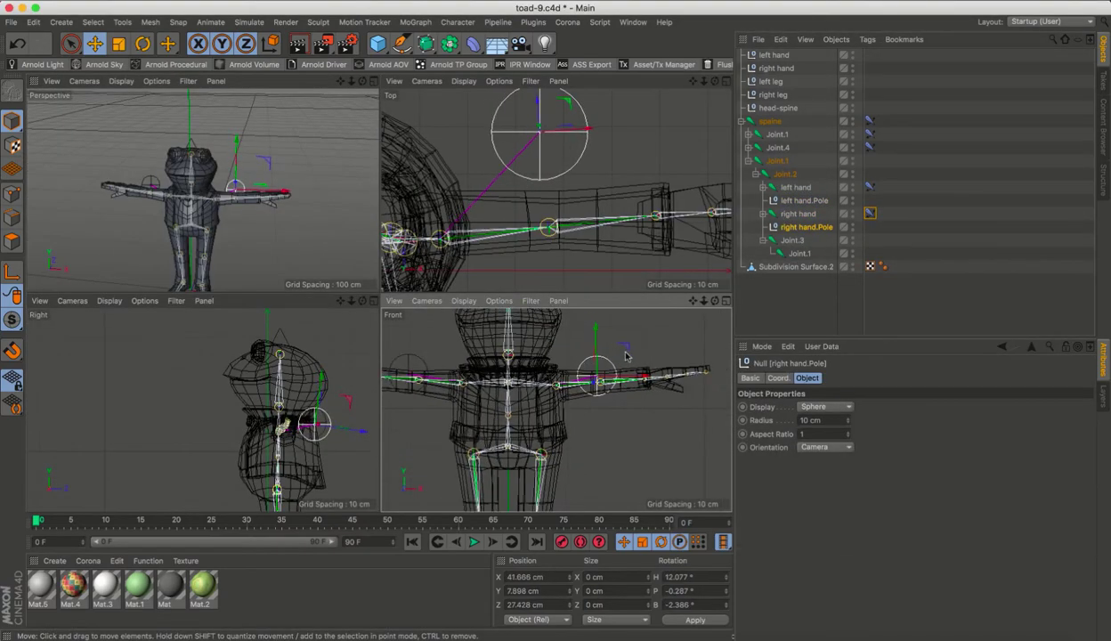
Test the IK by lowering the right hand goal and pulling the head-spine goal.
key(F1)
click(774, 56)
mouse_move(538, 282)
alt+mouse_down()
mouse_move(459, 310)
mouse_move(498, 293)
mouse_move(463, 356)
mouse_move(504, 329)
alt+mouse_up()
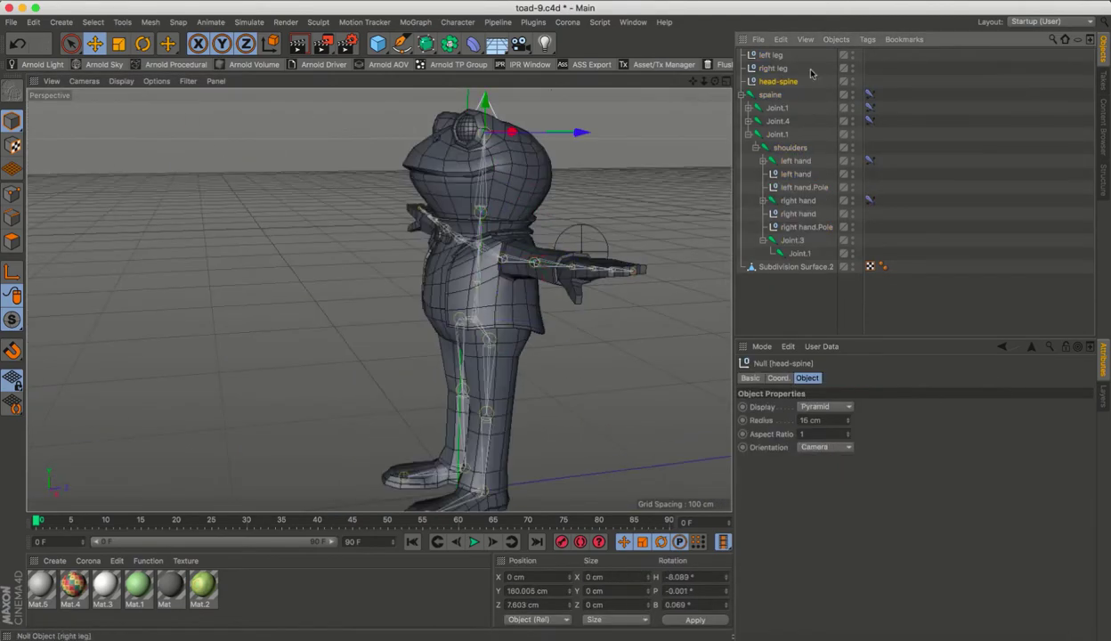
drag(481, 164, 489, 152)
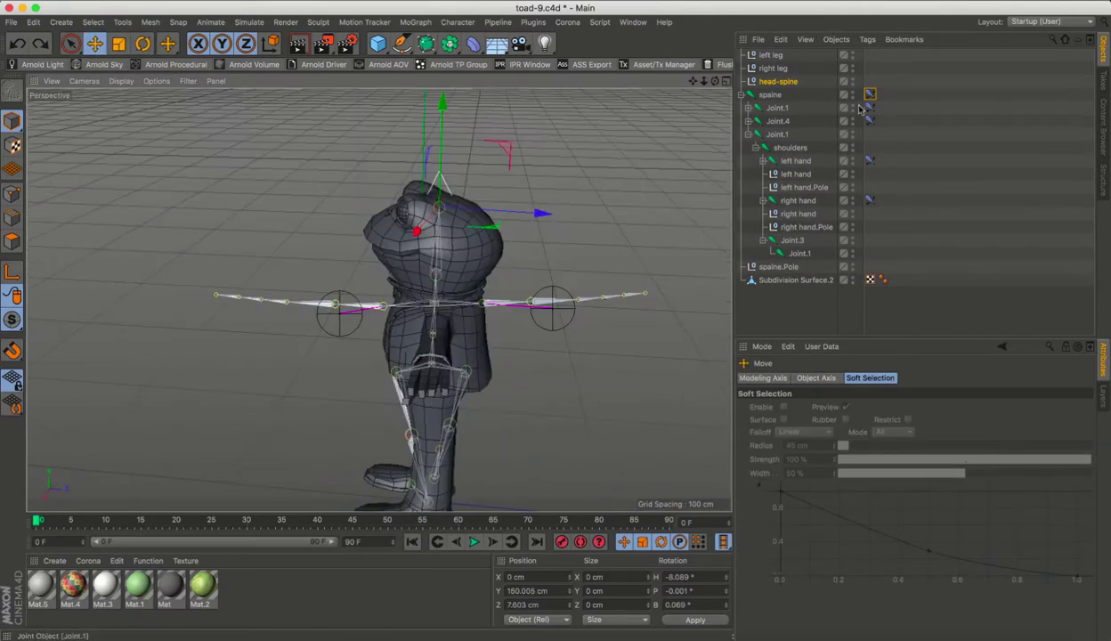
Add a pole to the spine IK tag and revert the test pose to T-pose.
click(869, 94)
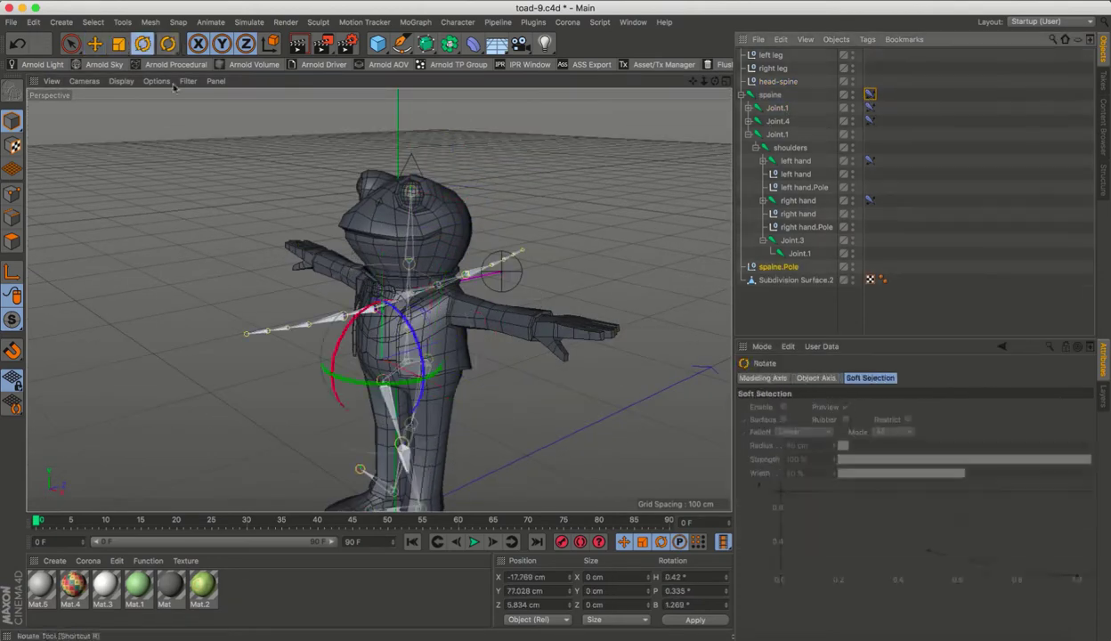
alt+drag(297, 472, 428, 463)
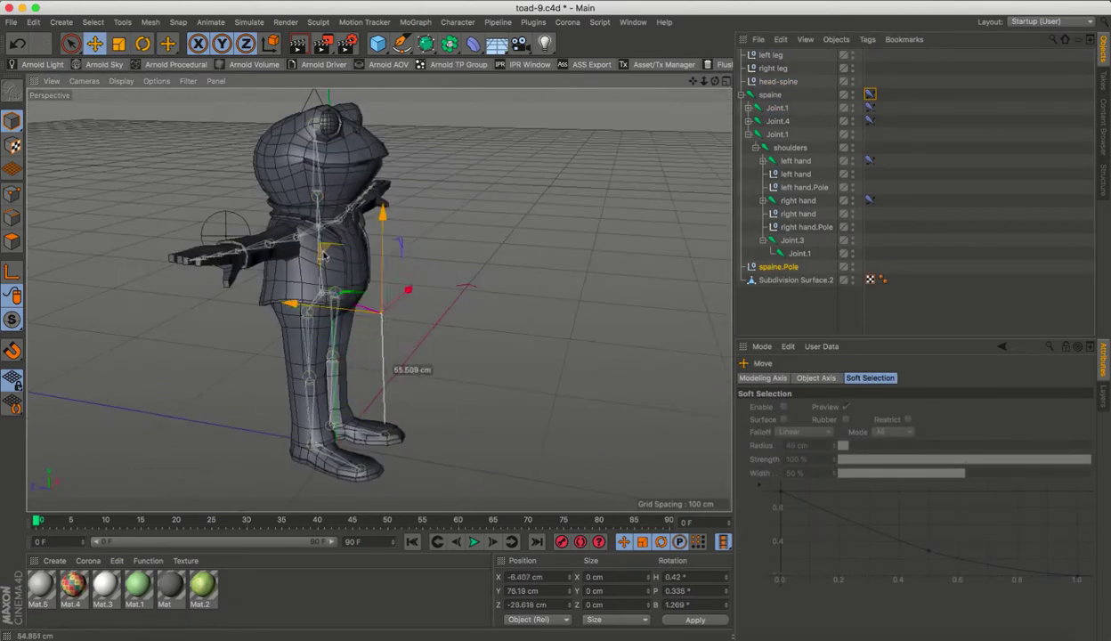
middle_click(540, 196)
scroll(539, 203, down, 2)
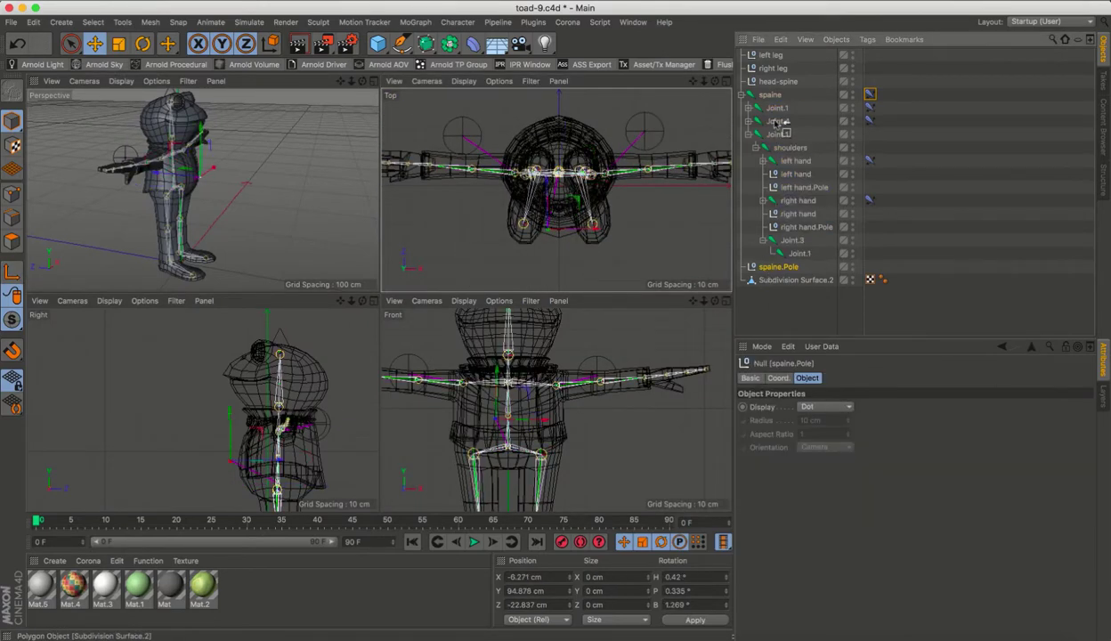
middle_click(121, 192)
key(ctrl+z)
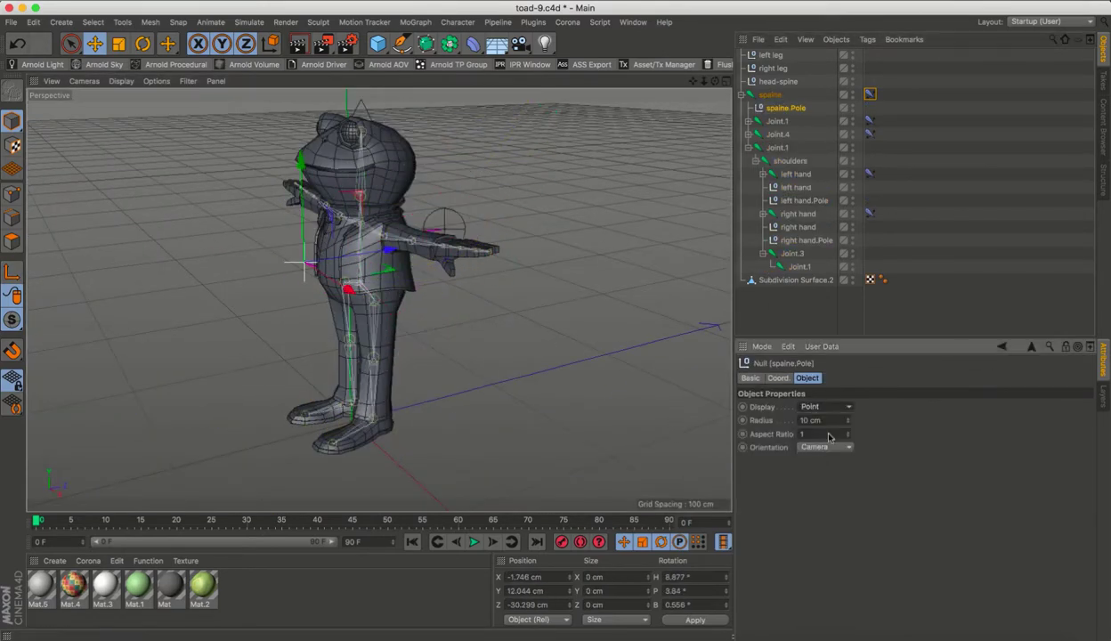
Rename the first leg chain 'left leg' and reposition the leg pole nulls.
click(869, 120)
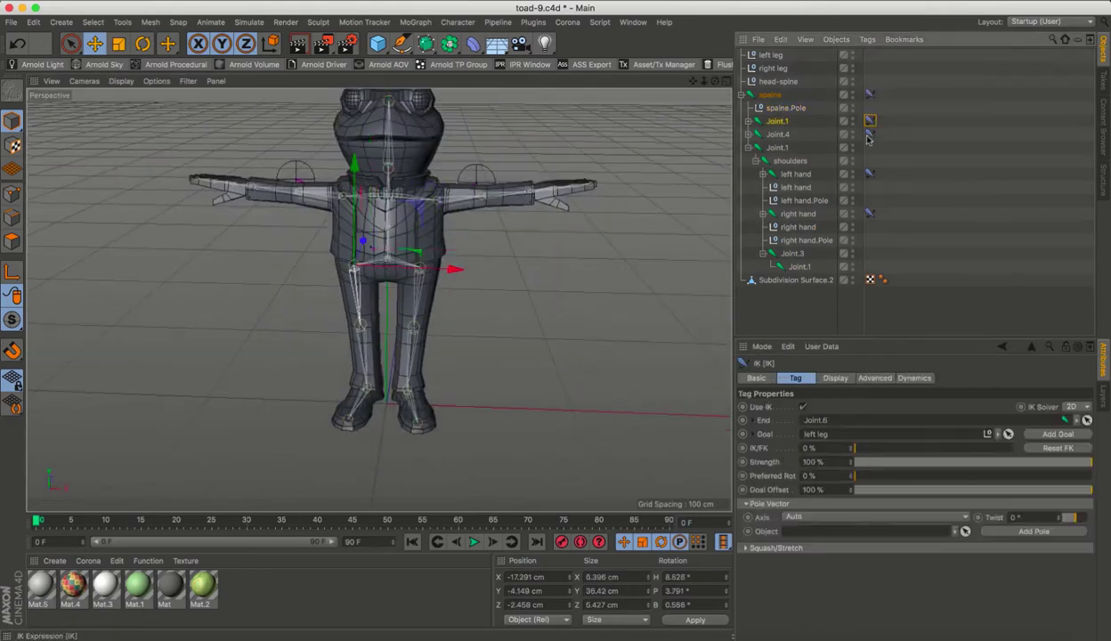
double_click(777, 120)
text(left leg)
key(Return)
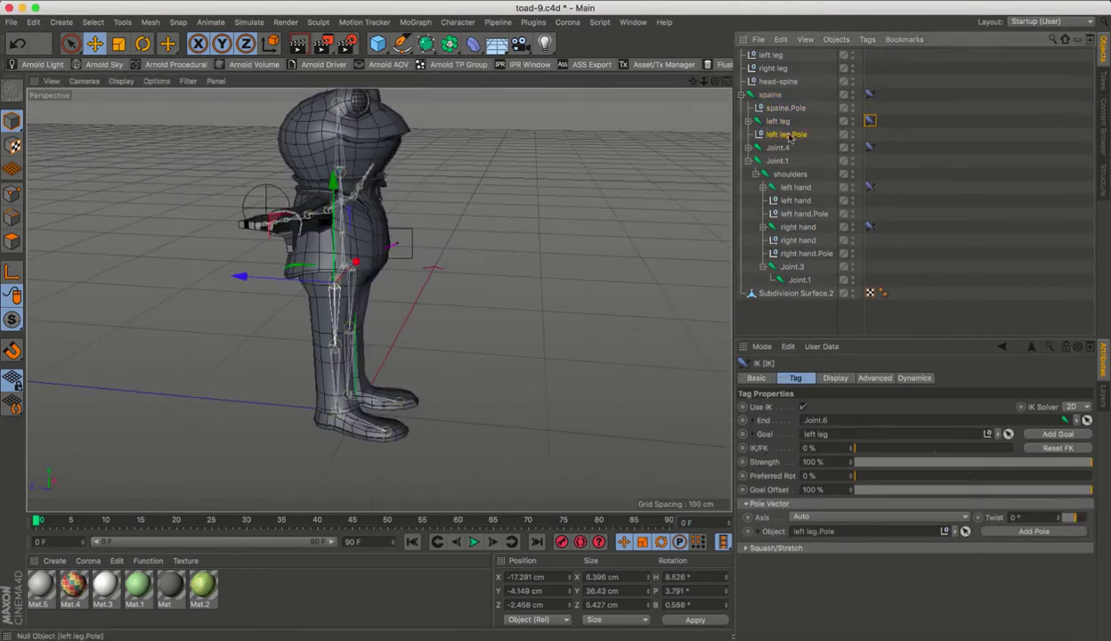
click(786, 134)
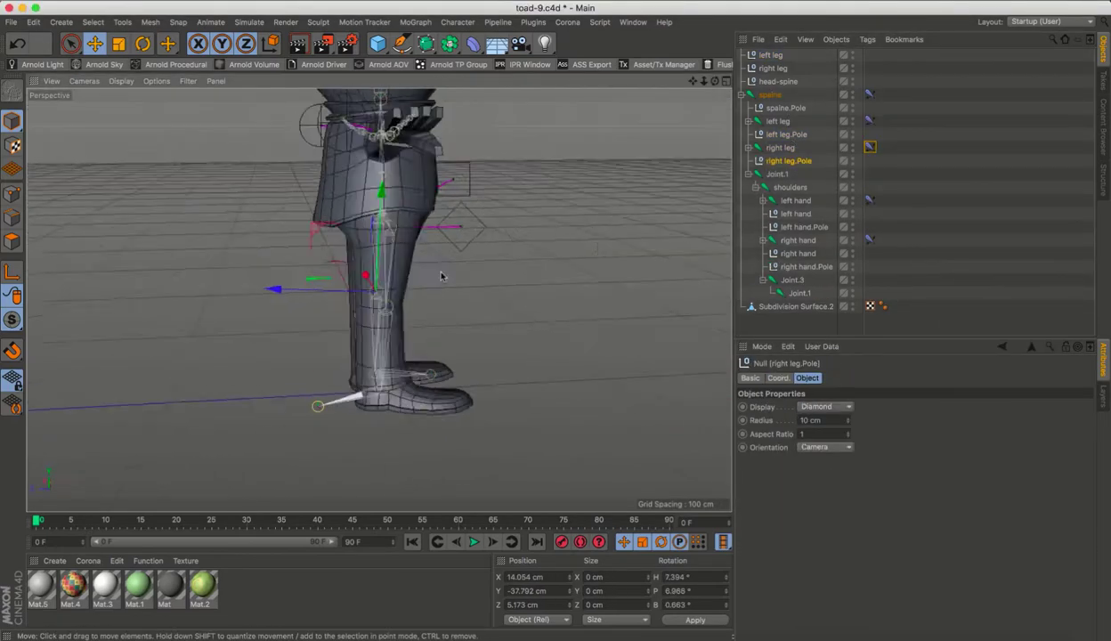
middle_click(440, 276)
drag(233, 445, 220, 409)
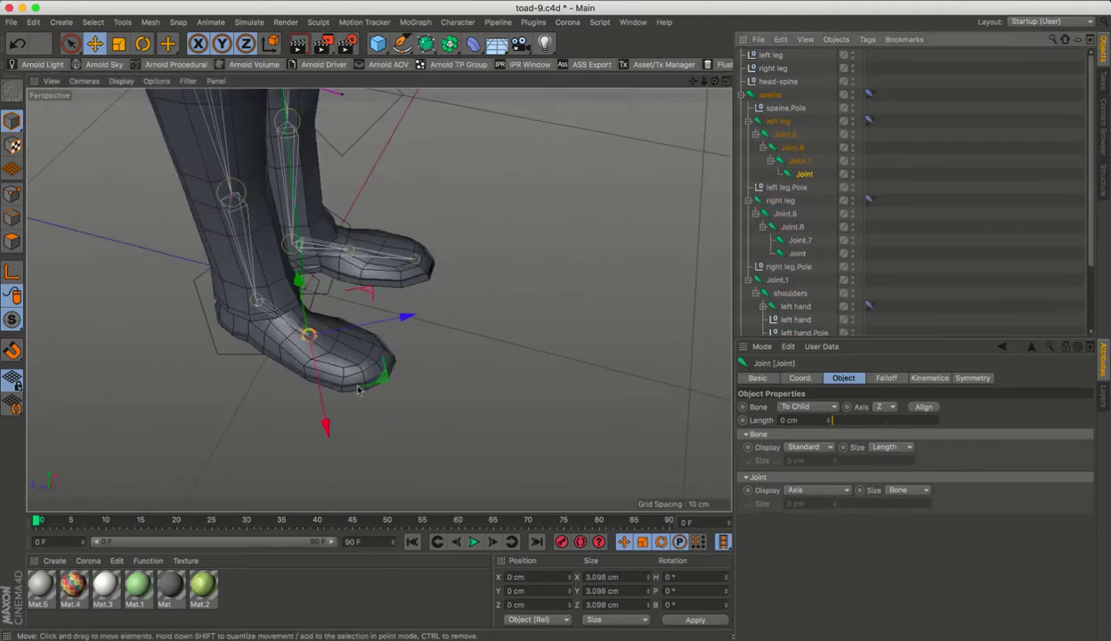
Inspect the right foot's Joint.7 and toe joints across the four views.
mouse_move(357, 390)
alt+mouse_down()
mouse_move(570, 281)
mouse_move(539, 236)
alt+mouse_up()
middle_click(446, 433)
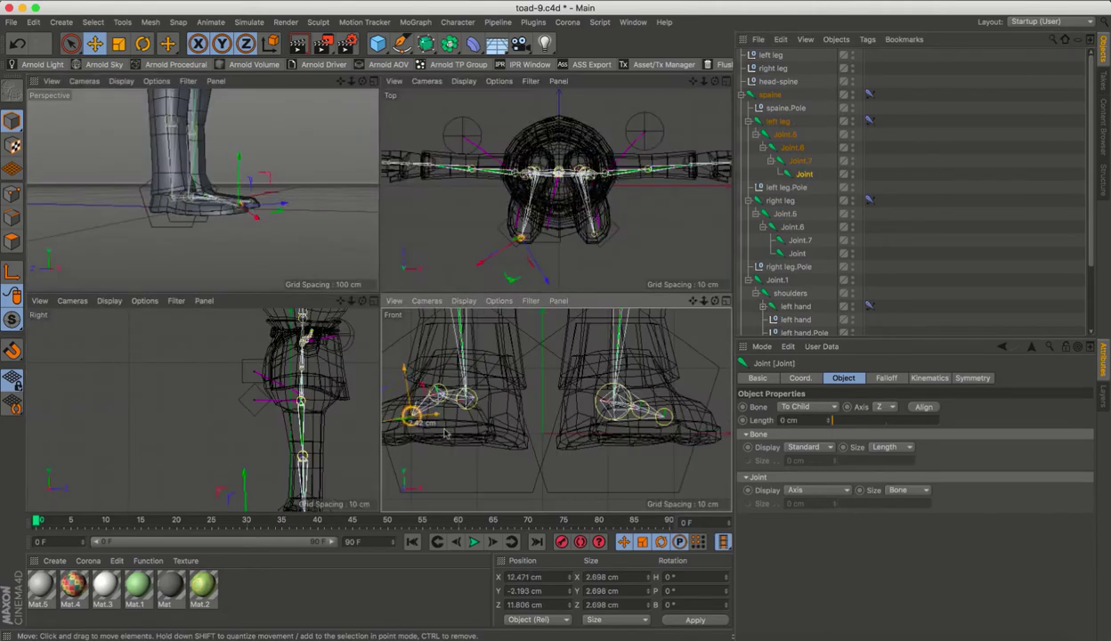
click(796, 253)
middle_click(325, 124)
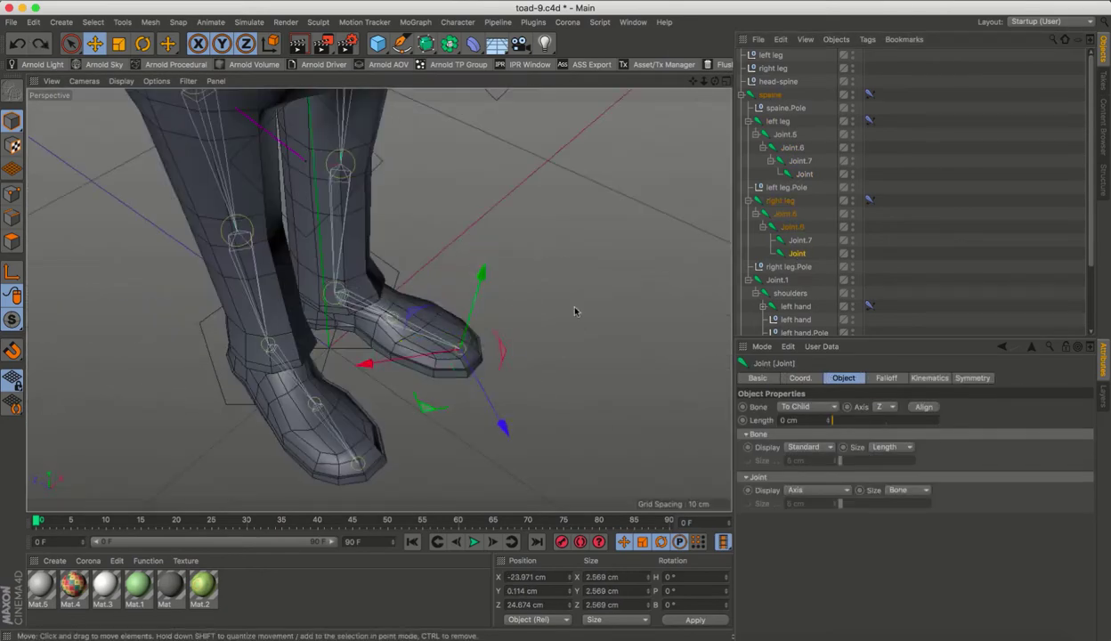
middle_click(565, 171)
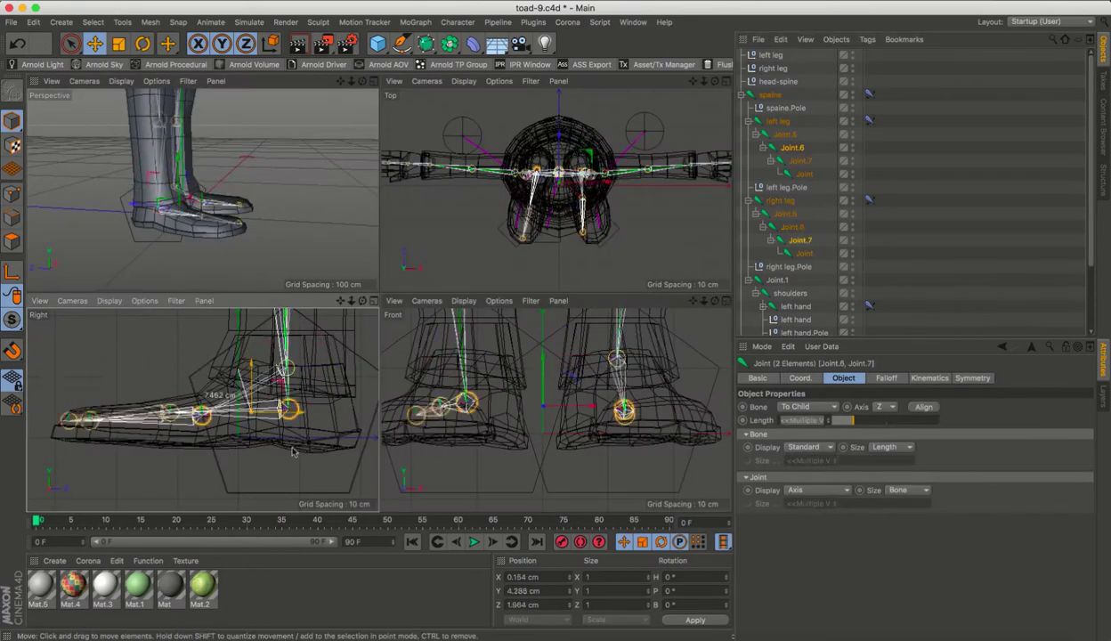
middle_click(372, 114)
alt+drag(372, 114, 311, 339)
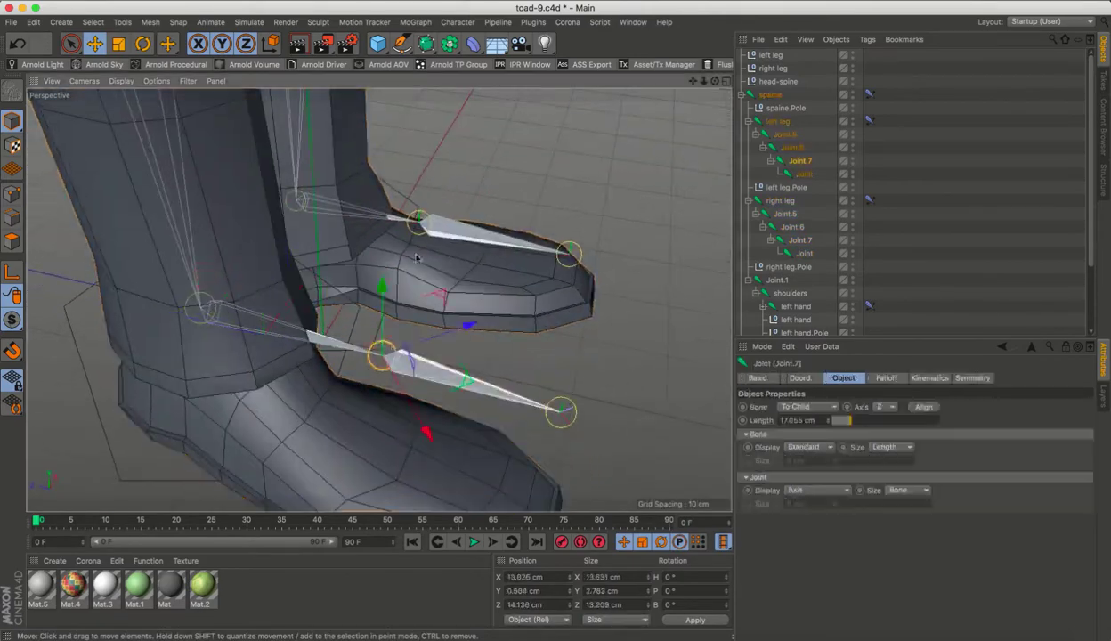
click(310, 339)
middle_click(178, 293)
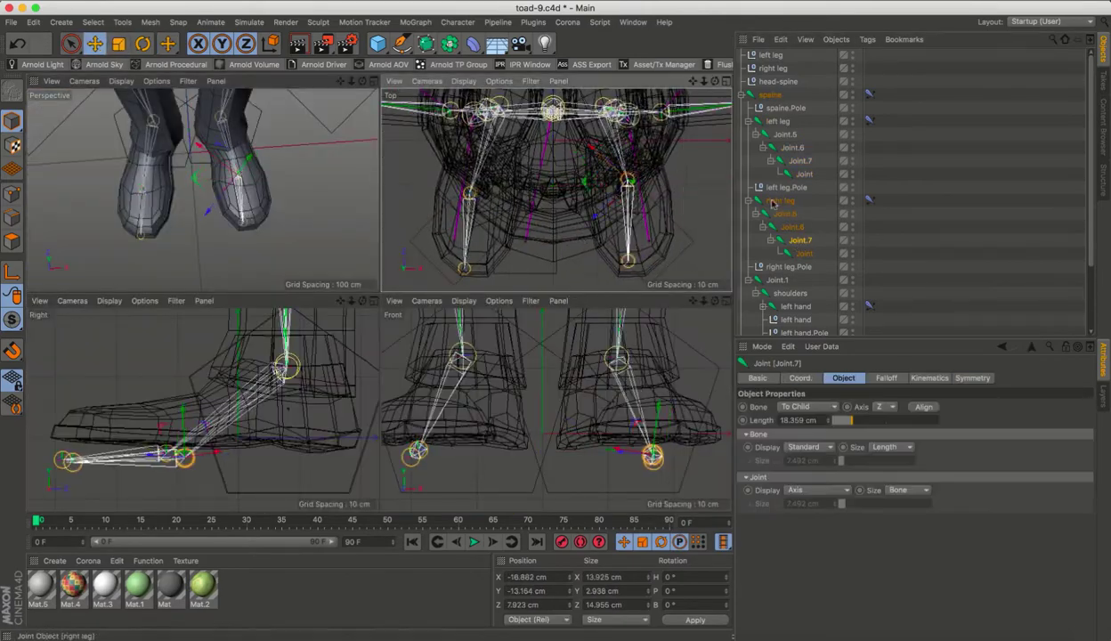
ctrl+click(803, 252)
middle_click(669, 279)
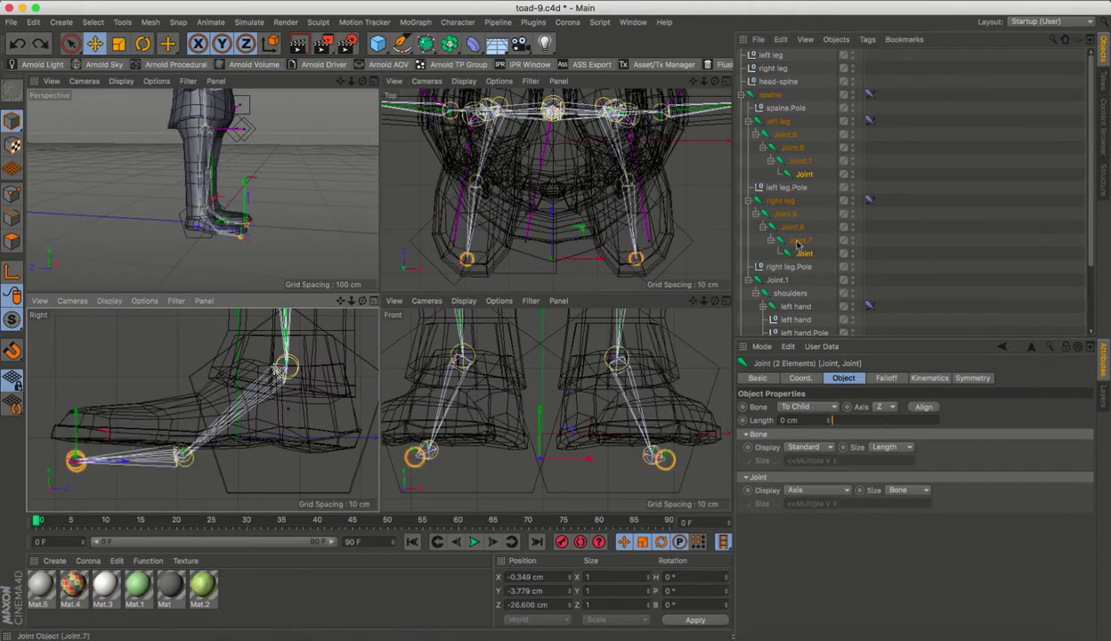
key(F1)
Move the right leg goal null within the spine group and check the right leg's IK tag.
drag(773, 68, 783, 118)
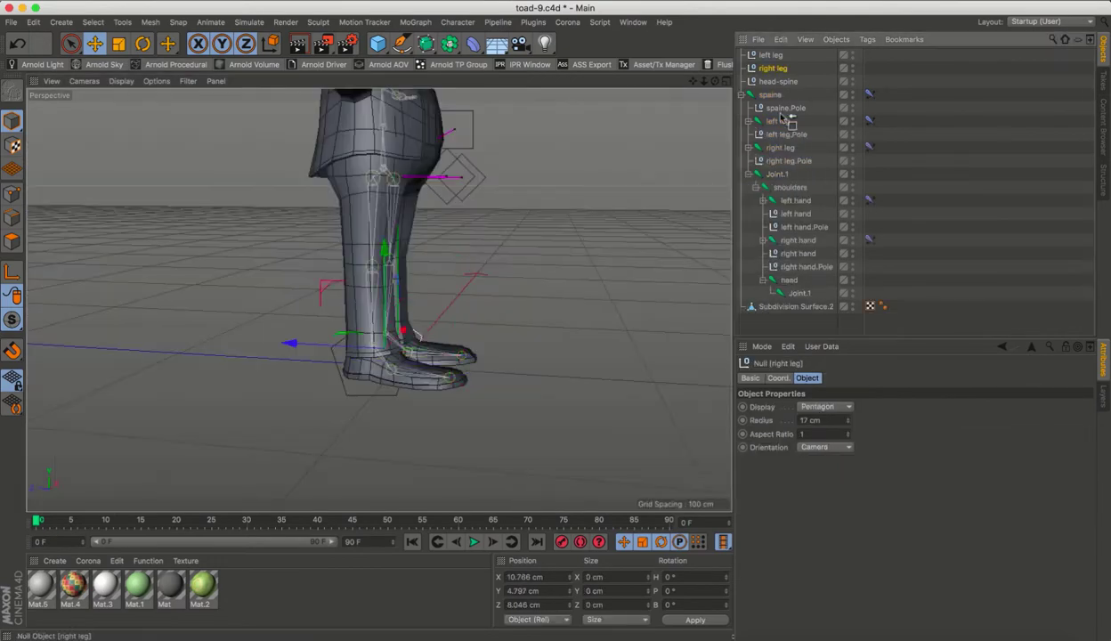
key(o)
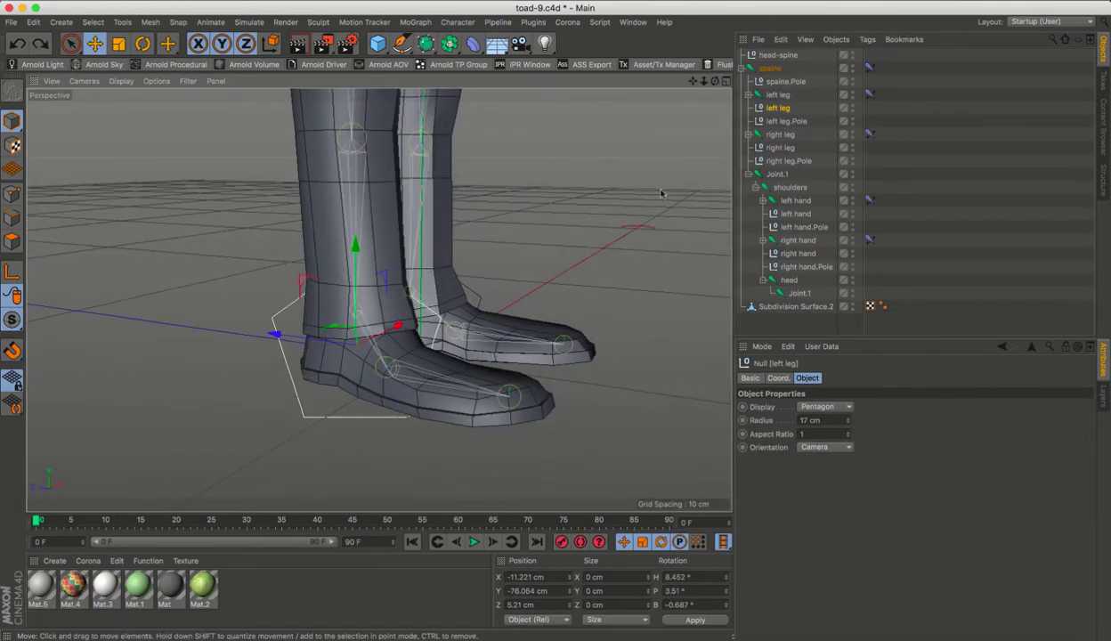
click(747, 134)
click(792, 161)
click(457, 21)
click(868, 134)
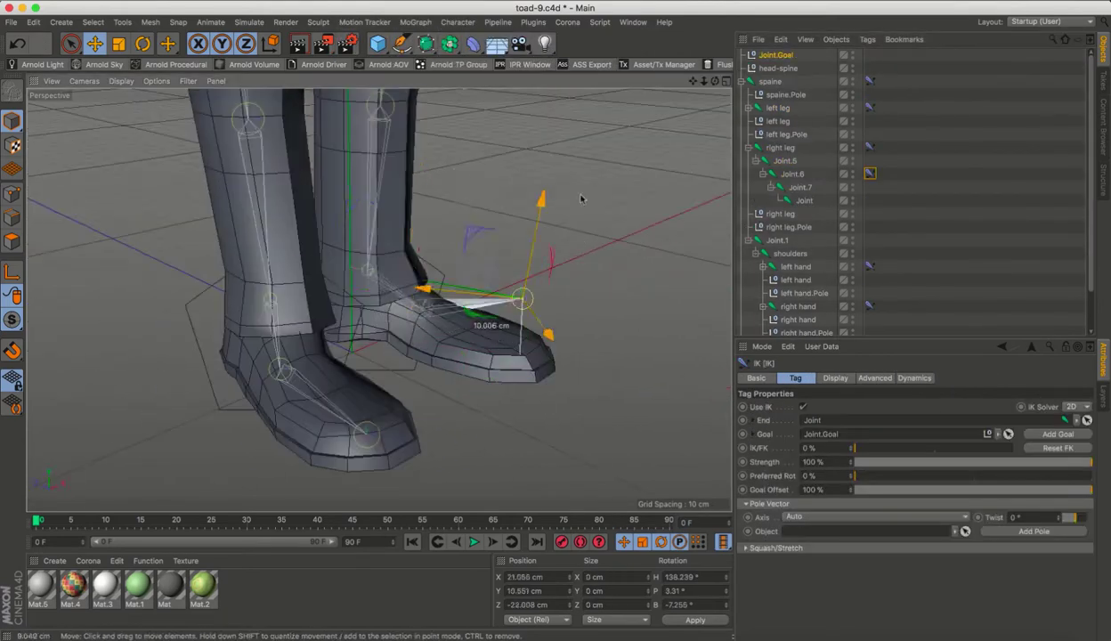
scroll(580, 197, down, 3)
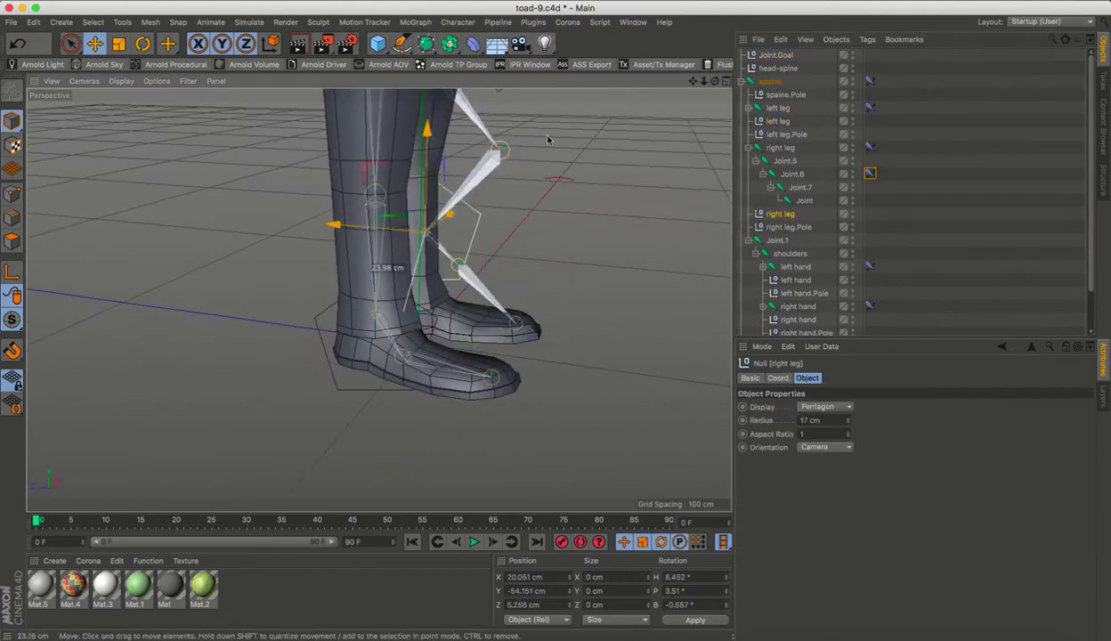
Select the right leg's Joint.6 and create an IK chain for the right foot.
mouse_move(550, 142)
alt+mouse_down()
mouse_move(370, 256)
mouse_move(524, 265)
alt+mouse_up()
click(385, 228)
key(F5)
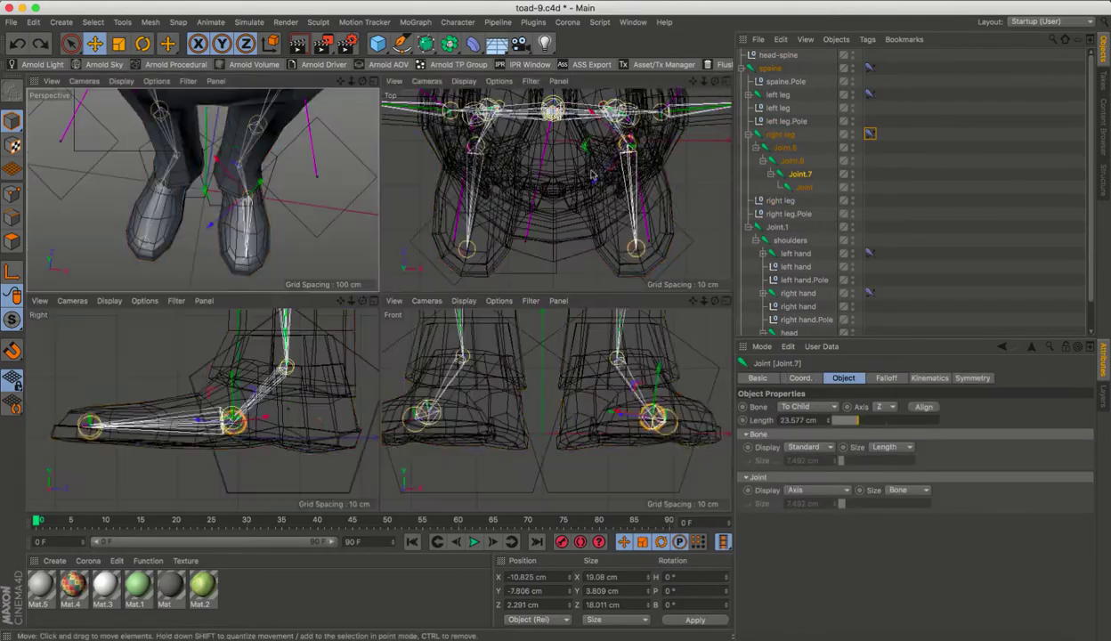
click(485, 150)
key(F1)
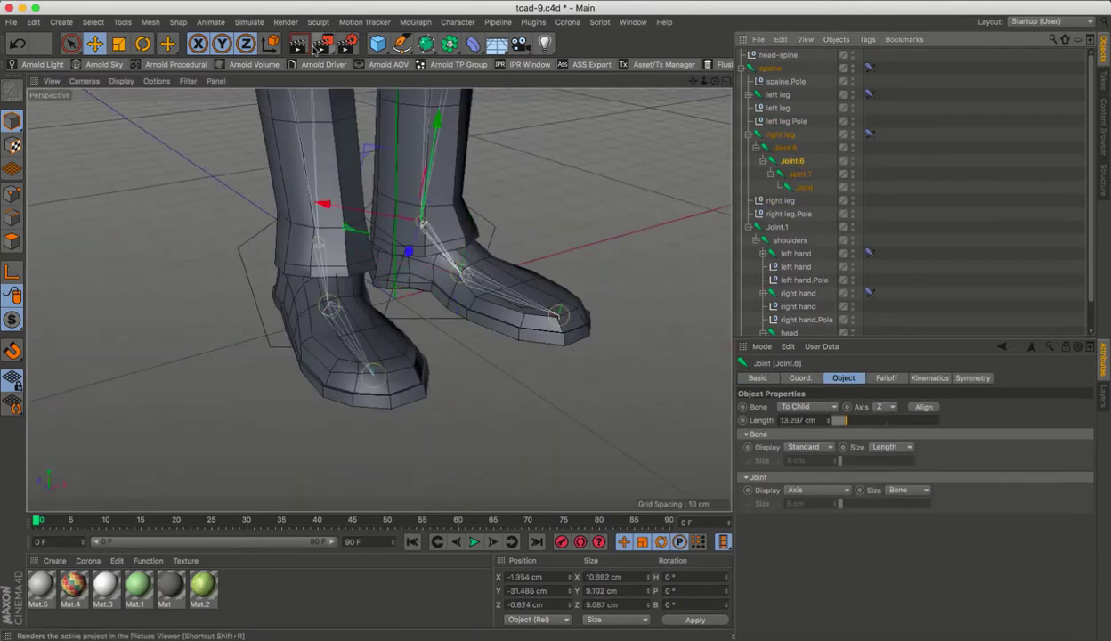
click(457, 22)
click(536, 60)
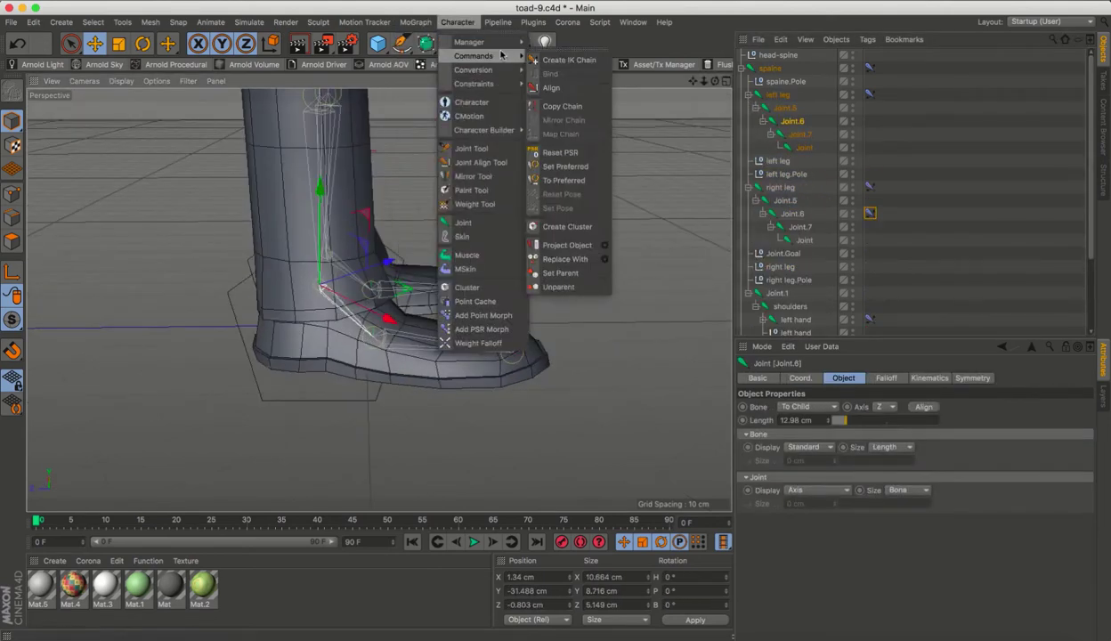
Set both leg IK tags to 39% Preferred Rotation, keeping Strength at 100%.
click(870, 226)
ctrl+click(870, 133)
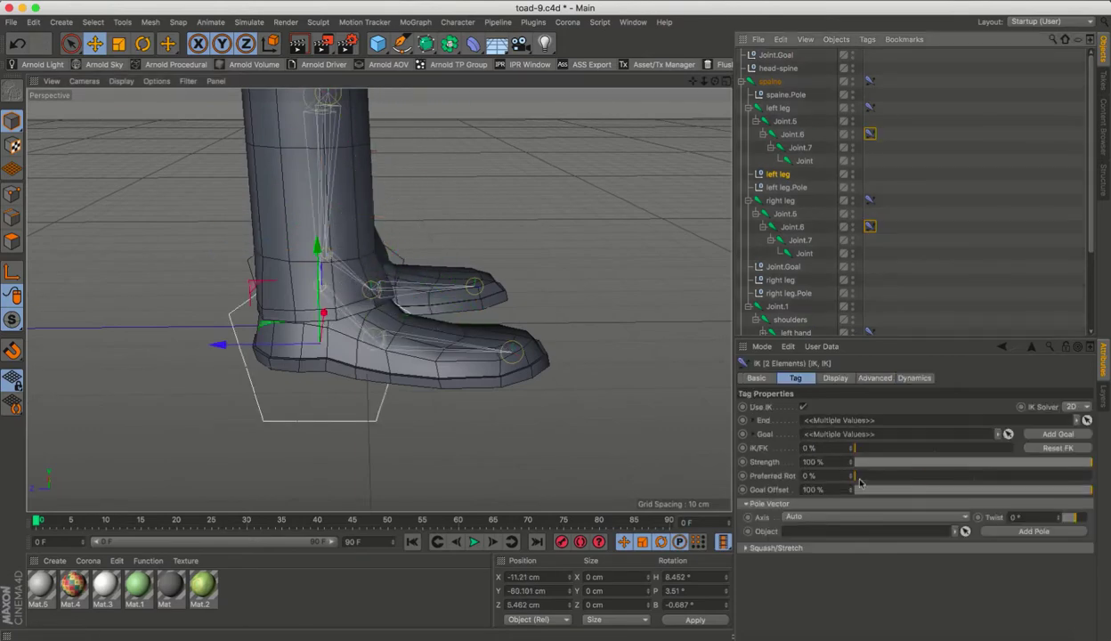
drag(900, 472, 1093, 461)
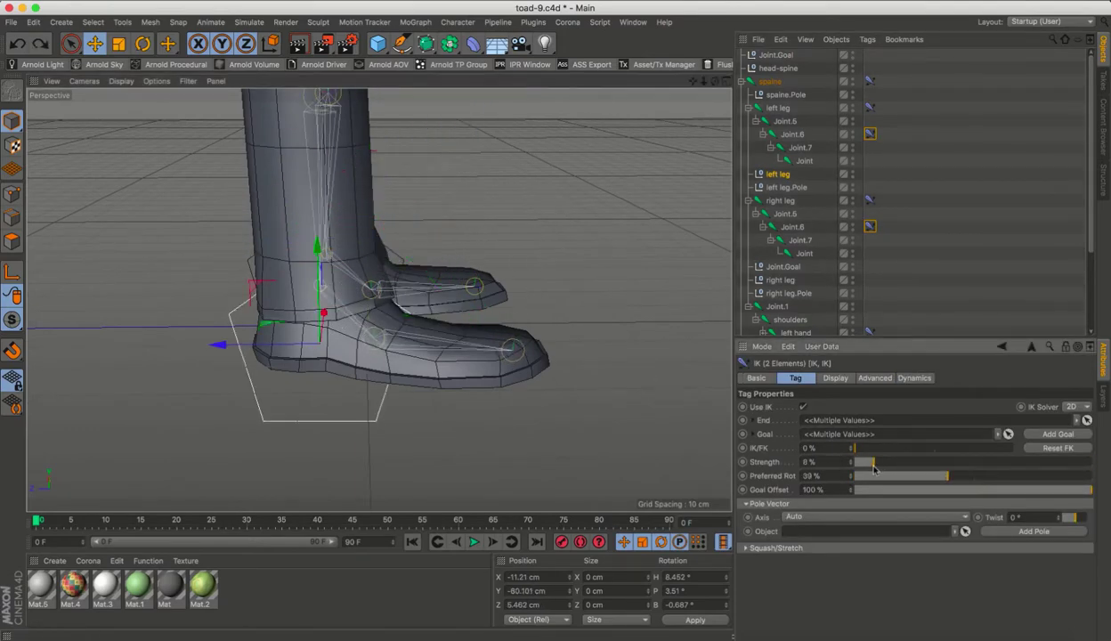
drag(855, 476, 946, 475)
alt+drag(418, 267, 372, 230)
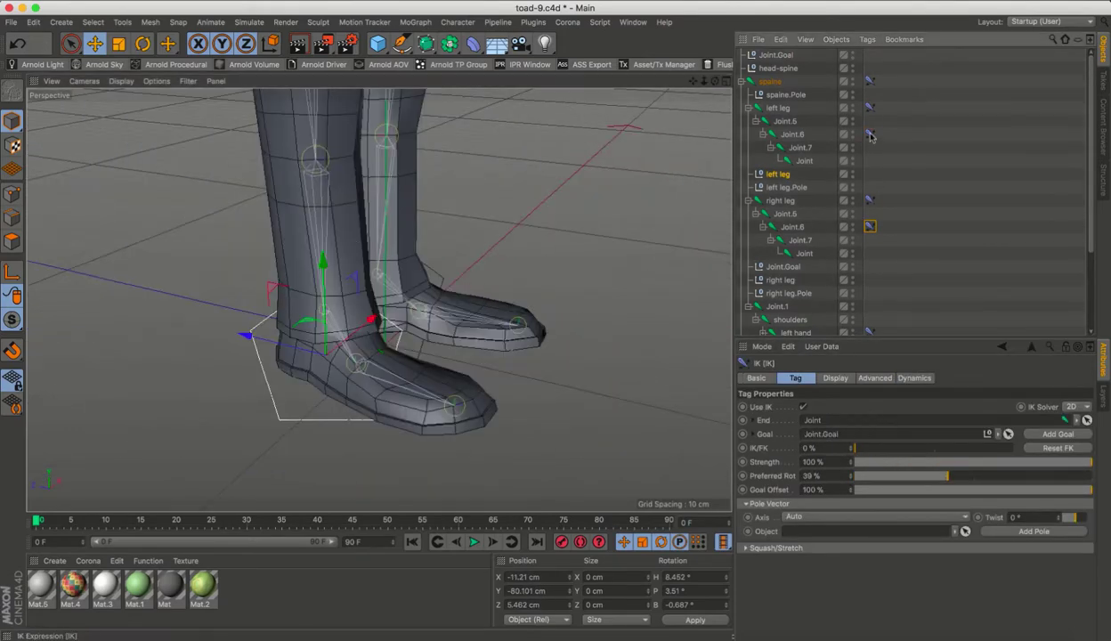
Select the left leg goal null, then pick the arm chain's start joint and hand joints.
click(429, 323)
mouse_move(429, 323)
alt+mouse_down()
mouse_move(304, 345)
mouse_move(287, 268)
mouse_move(302, 267)
alt+mouse_up()
click(297, 287)
click(297, 287)
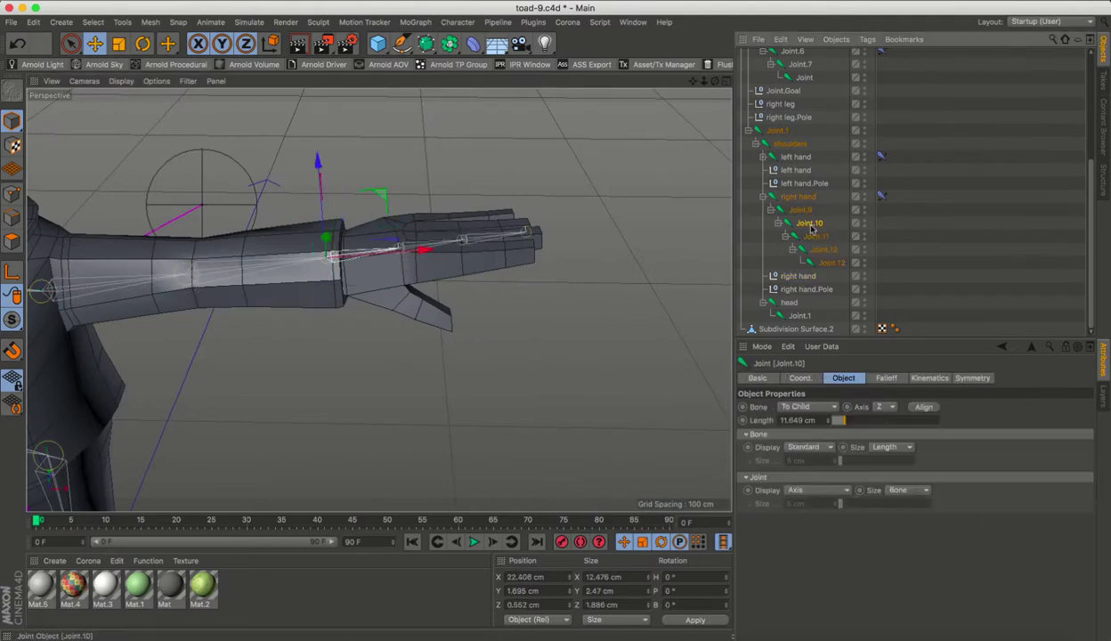
Create IK chains on the right and left arm joints.
click(457, 22)
click(499, 222)
alt+drag(525, 82, 395, 206)
scroll(471, 161, down, 5)
click(233, 178)
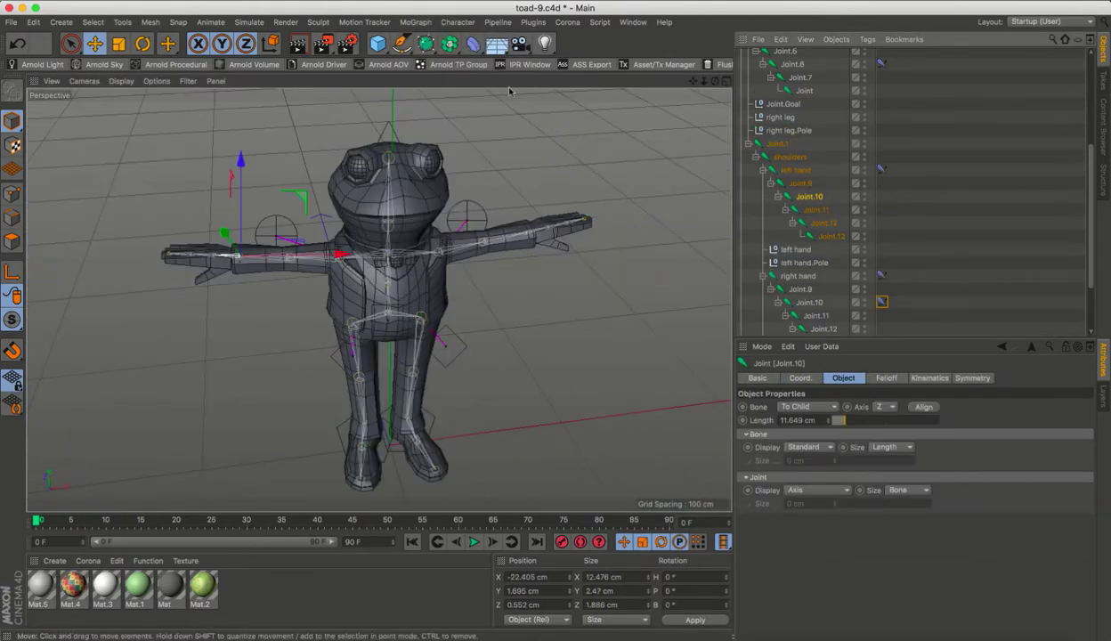
click(457, 21)
click(499, 223)
Add poles to both arm IK tags and select the Joint.12.Goal hand null.
ctrl+click(880, 315)
click(1010, 532)
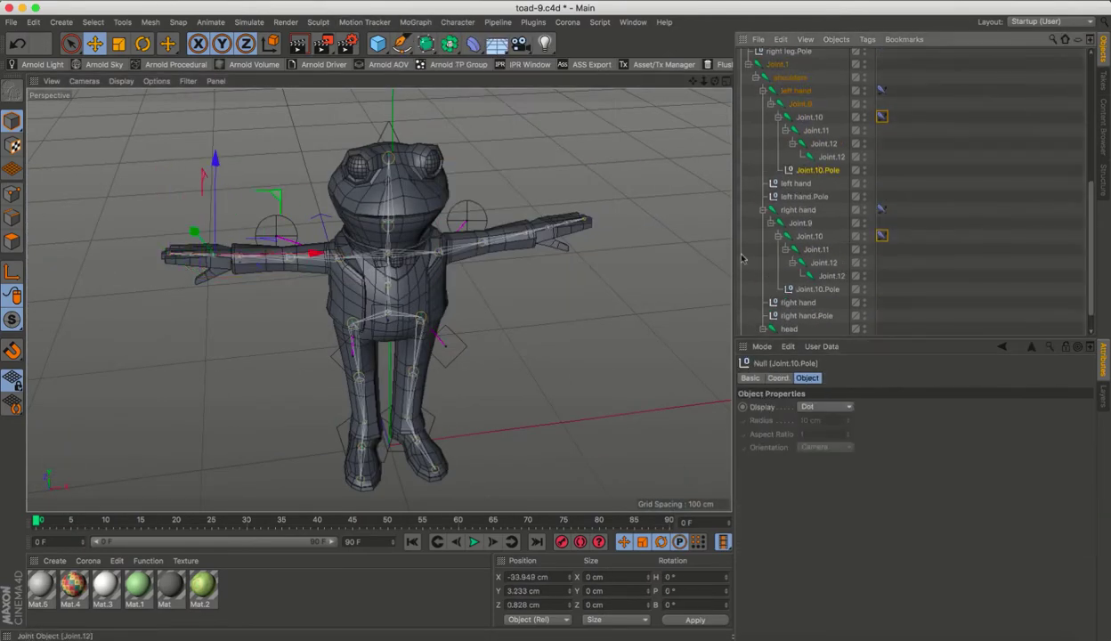
scroll(388, 276, up, 3)
mouse_move(356, 267)
alt+mouse_down()
mouse_move(388, 276)
mouse_move(222, 272)
alt+mouse_up()
click(222, 272)
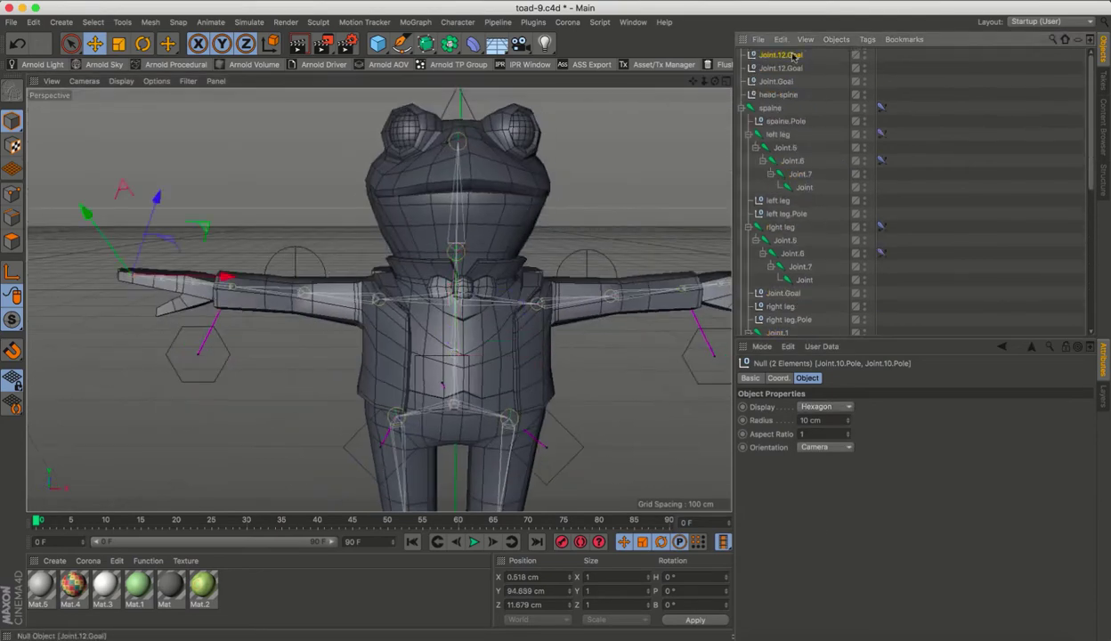
alt+drag(635, 110, 448, 290)
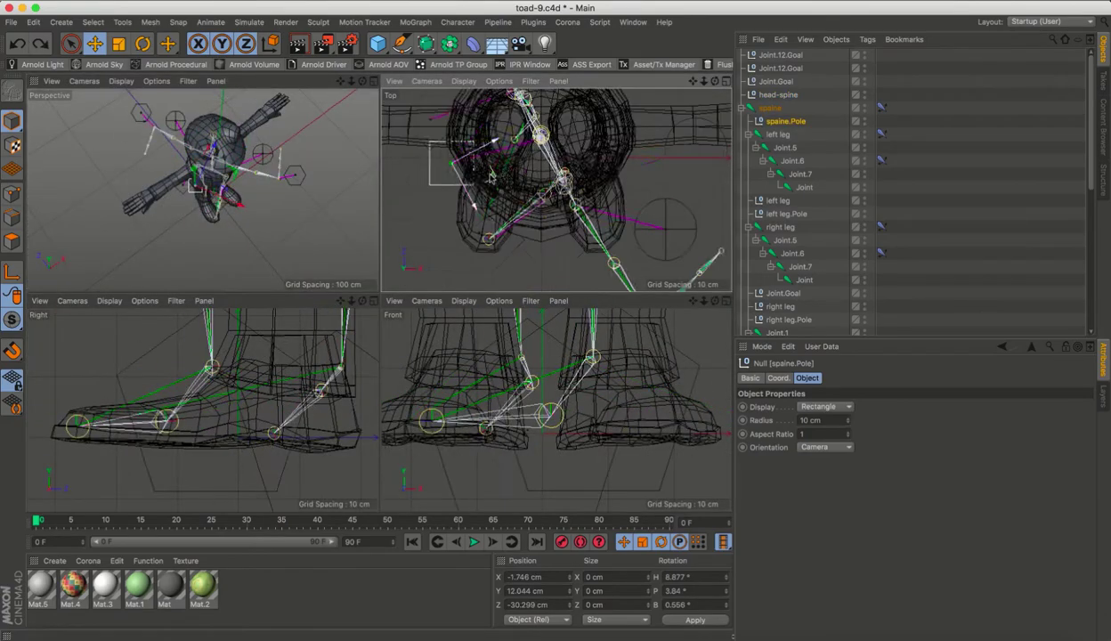
click(375, 81)
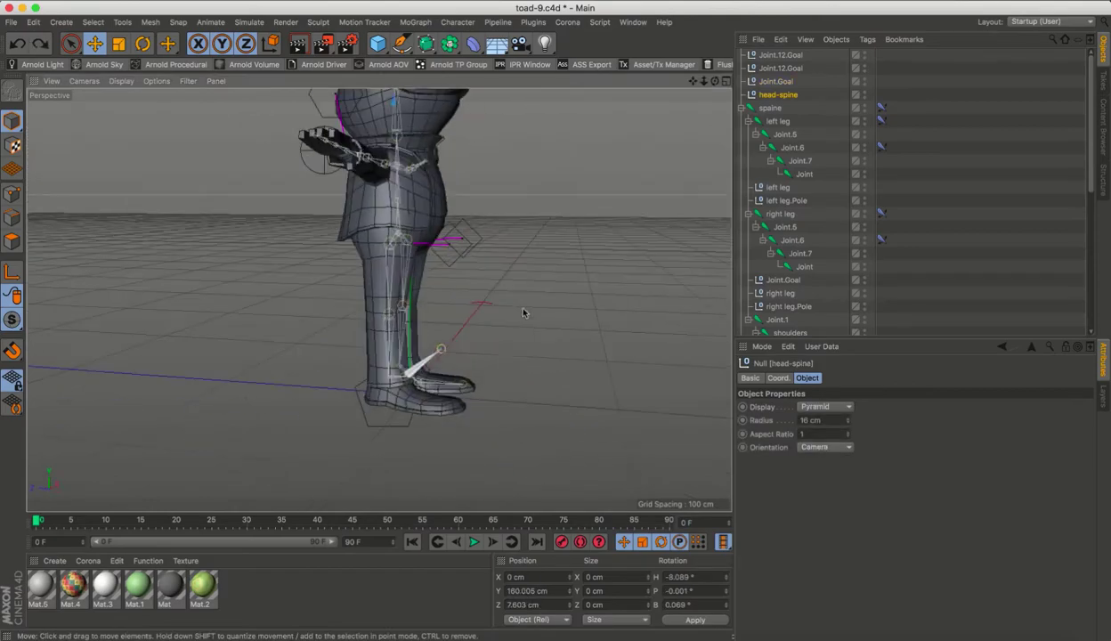
alt+drag(312, 133, 385, 419)
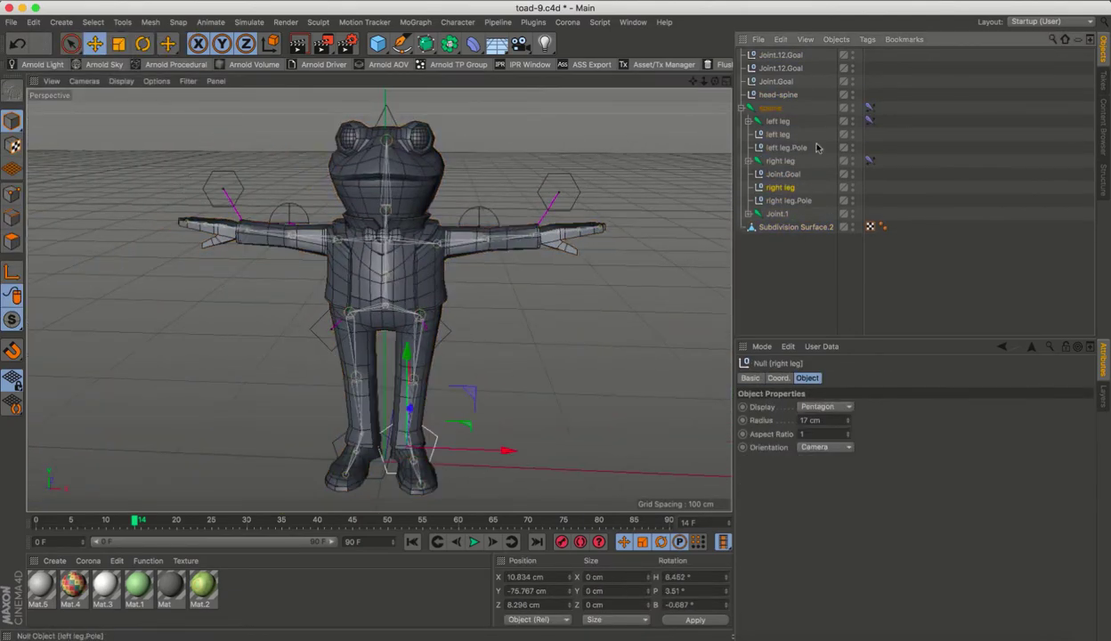
Select the Joint.1 and spaine hierarchies and the left leg goal null.
click(776, 214)
click(748, 214)
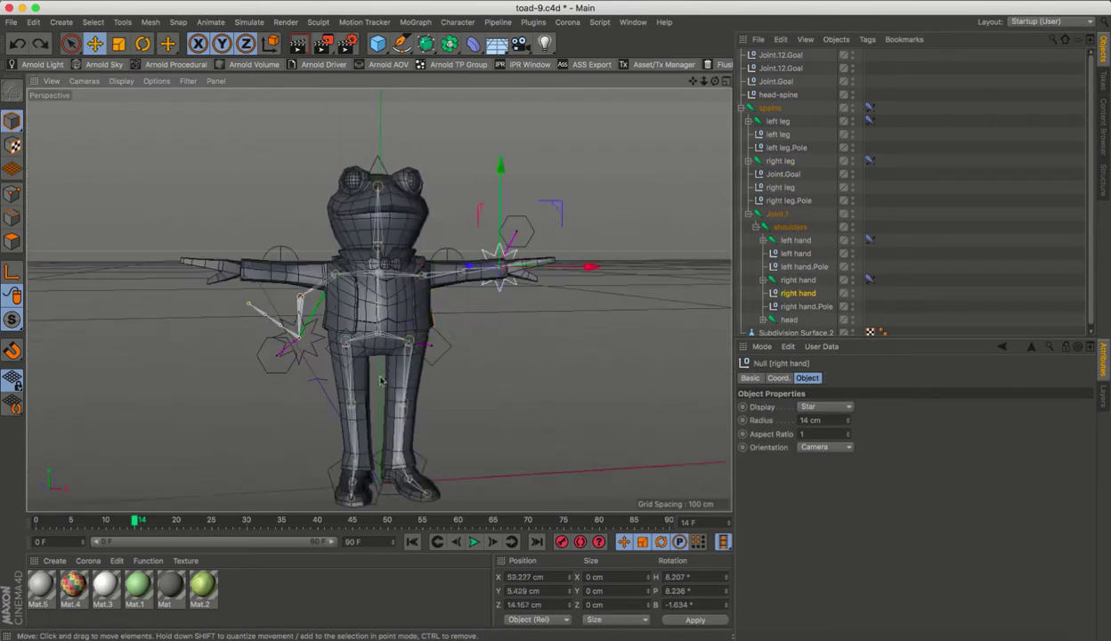
click(435, 208)
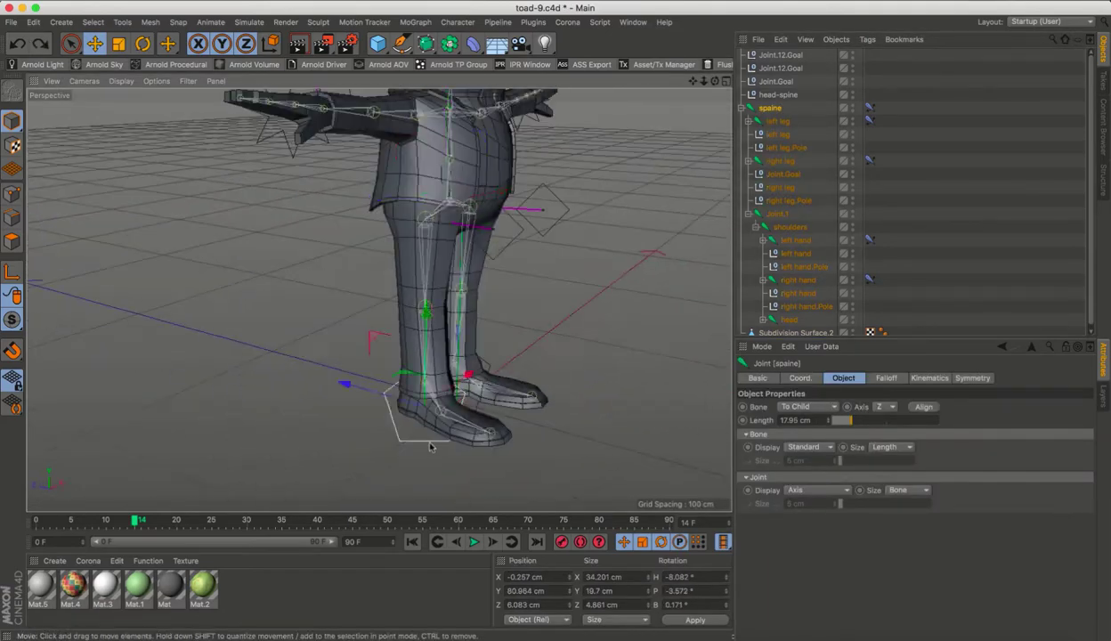
click(384, 386)
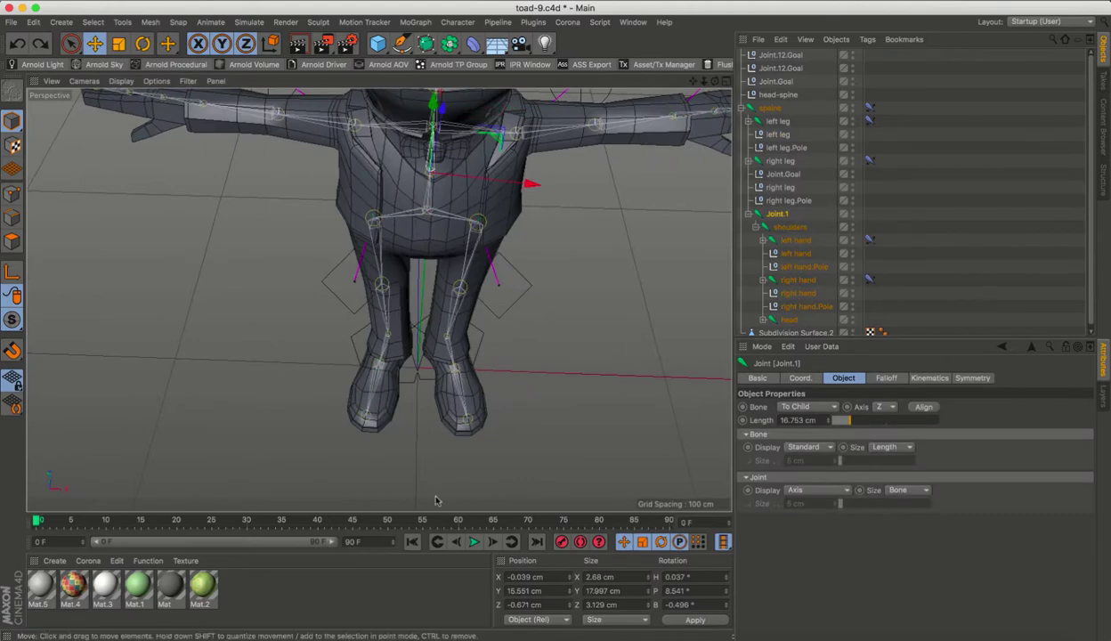
click(769, 108)
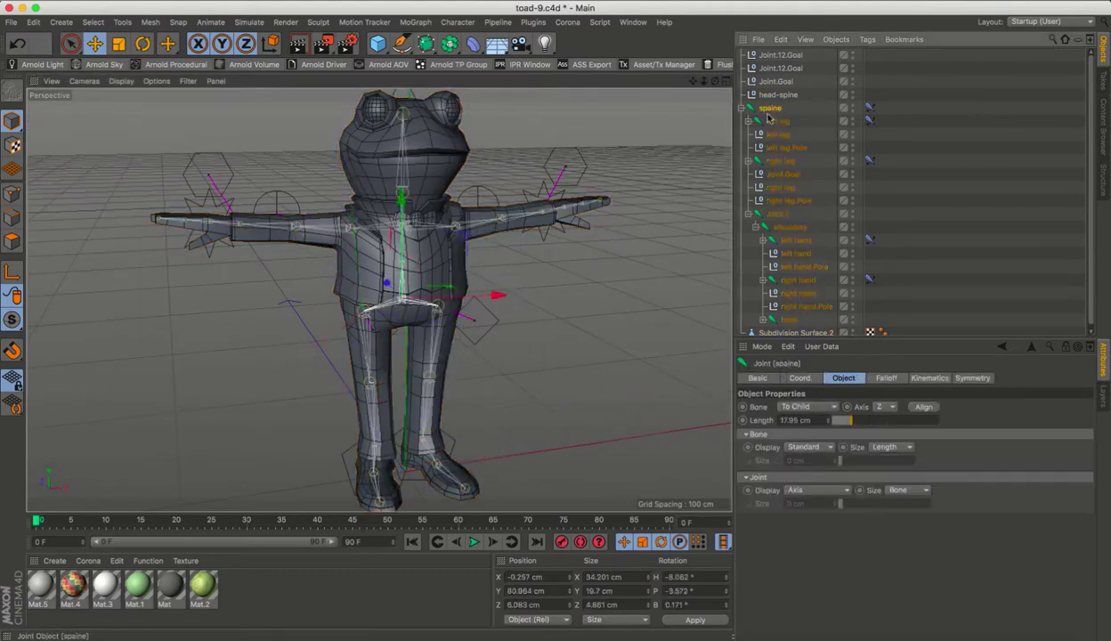
Test-move the head-spine goal null, then delete it from the scene.
click(869, 108)
click(778, 95)
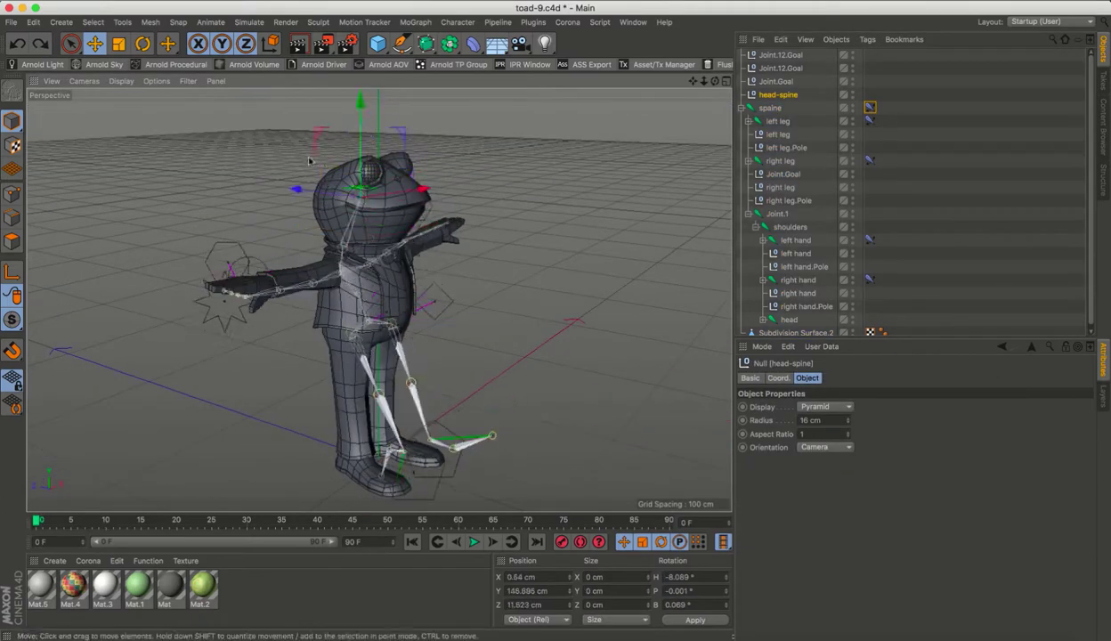
drag(309, 161, 336, 121)
key(Delete)
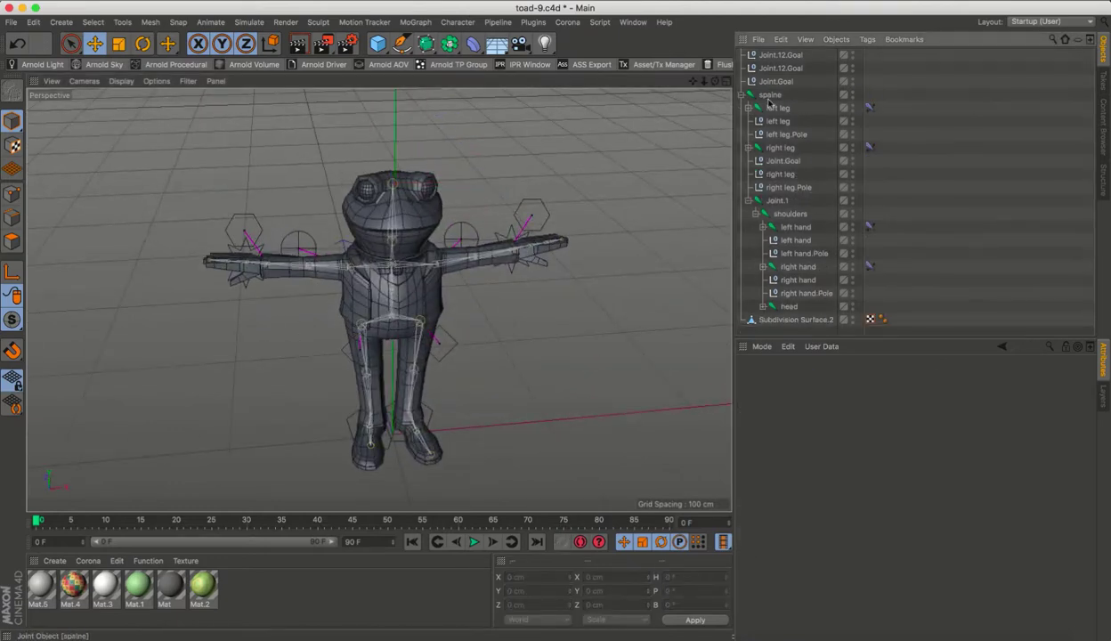
click(769, 94)
alt+drag(401, 293, 451, 324)
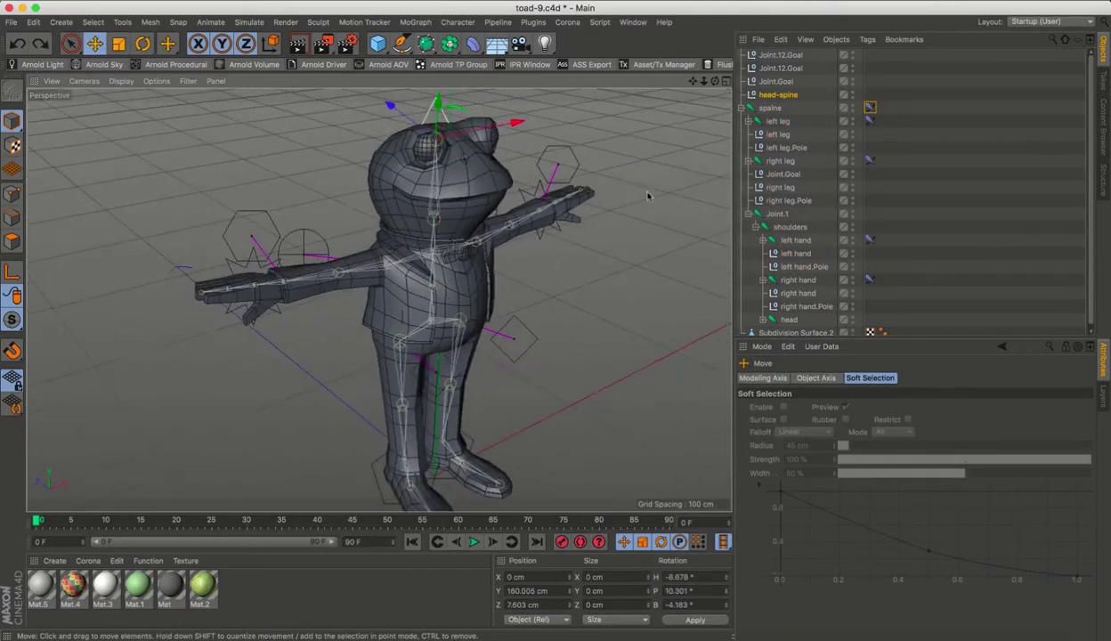
alt+drag(316, 201, 423, 281)
key(Delete)
click(769, 94)
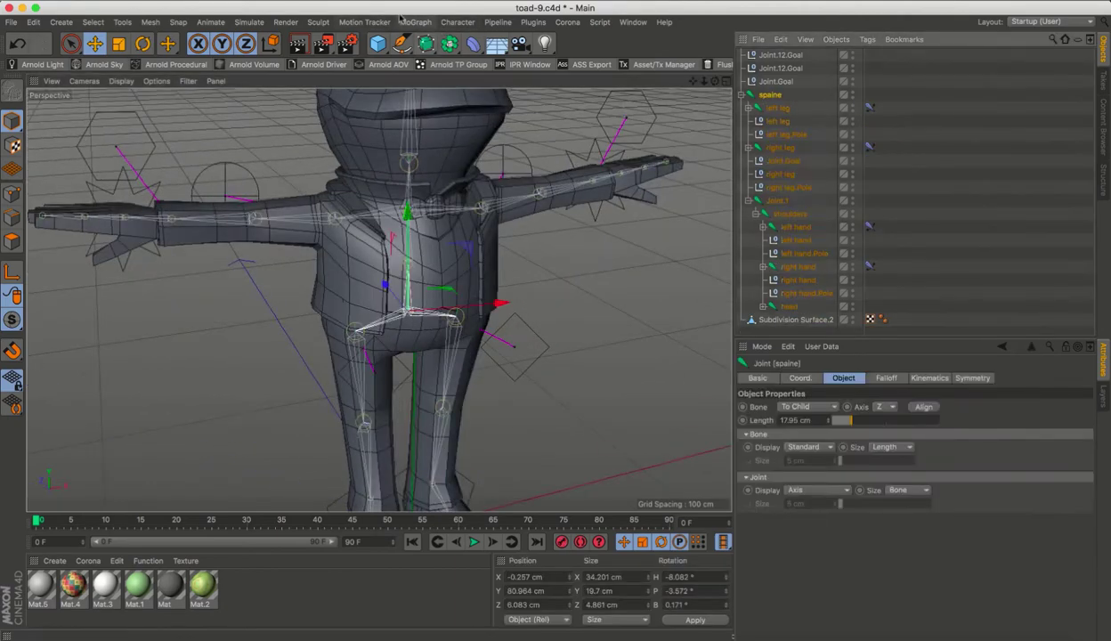
click(457, 21)
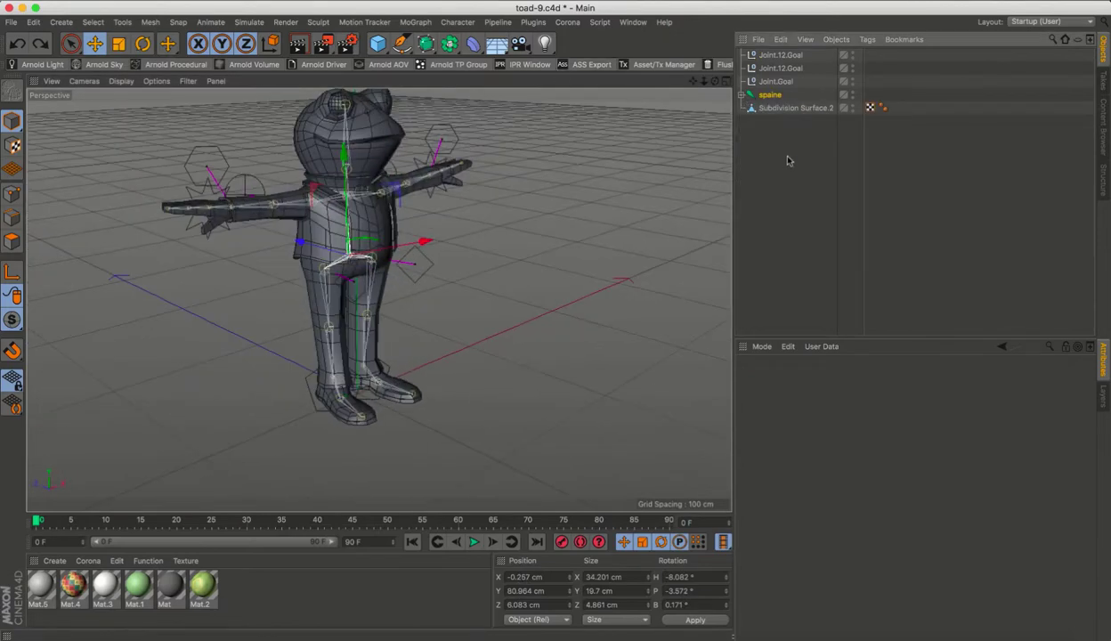
Check a leg IK tag and try an Octagon display shape for the hand goals.
click(787, 161)
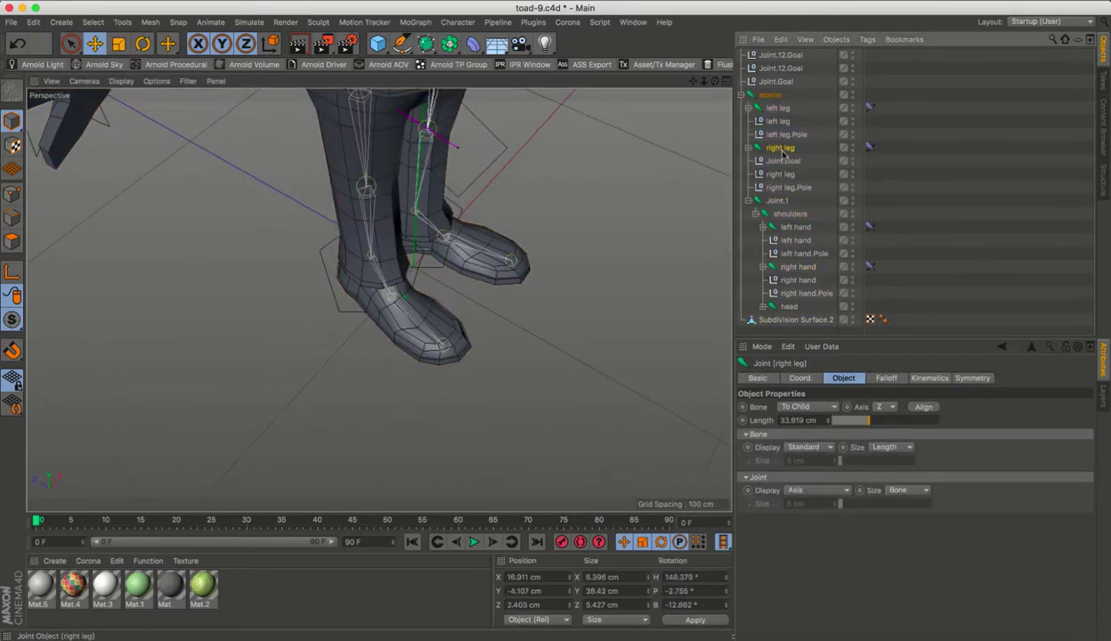
click(869, 134)
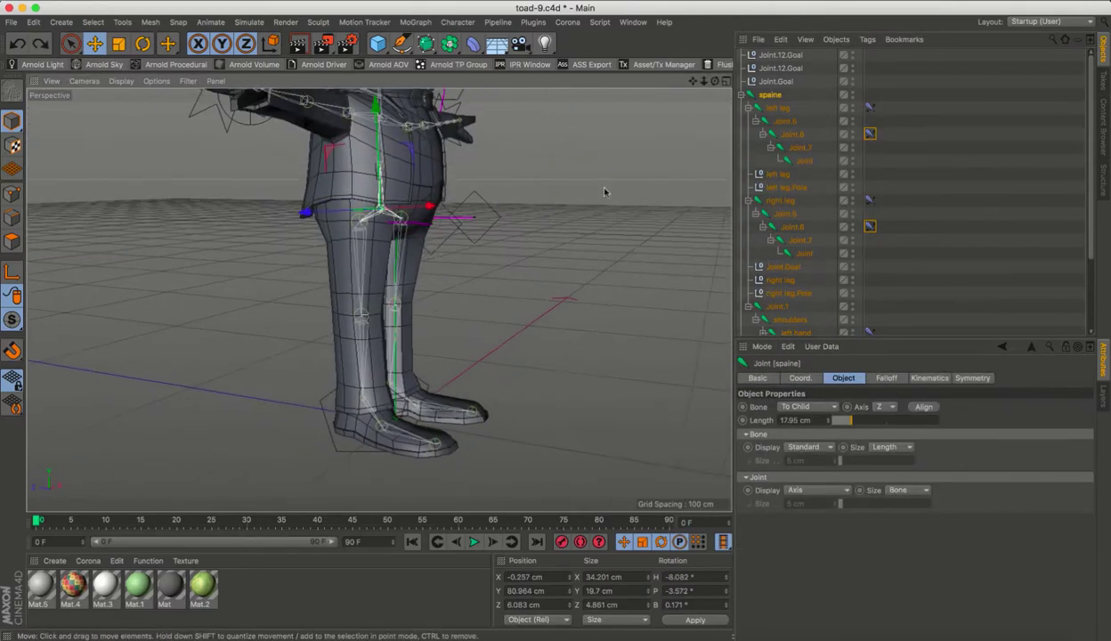
click(869, 226)
key(ctrl+z)
key(ctrl+z)
key(ctrl+z)
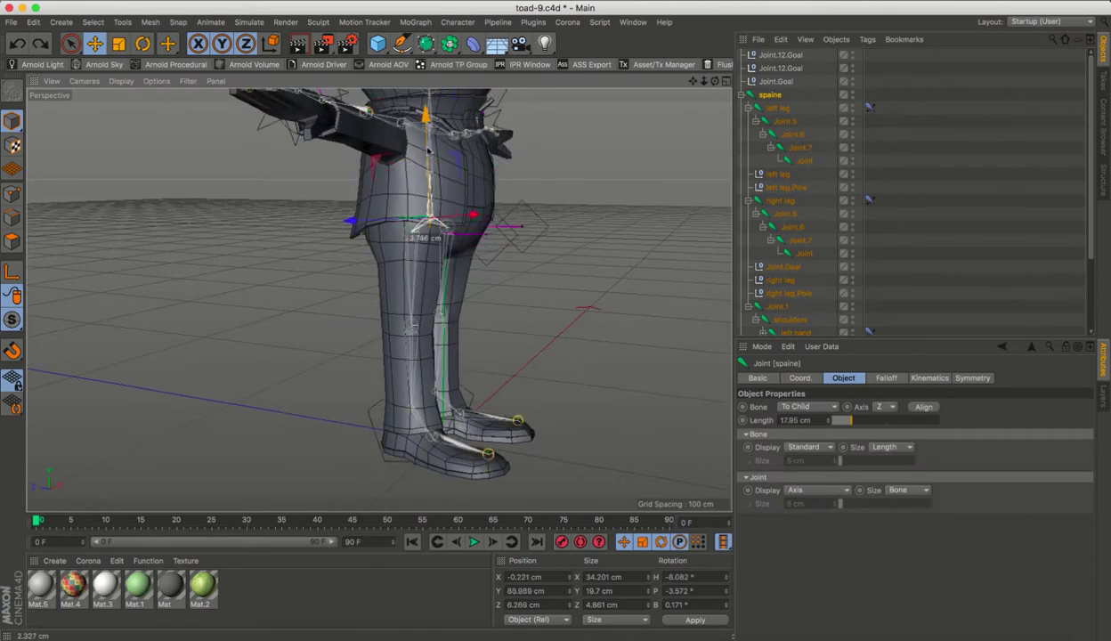
click(826, 405)
key(ctrl+z)
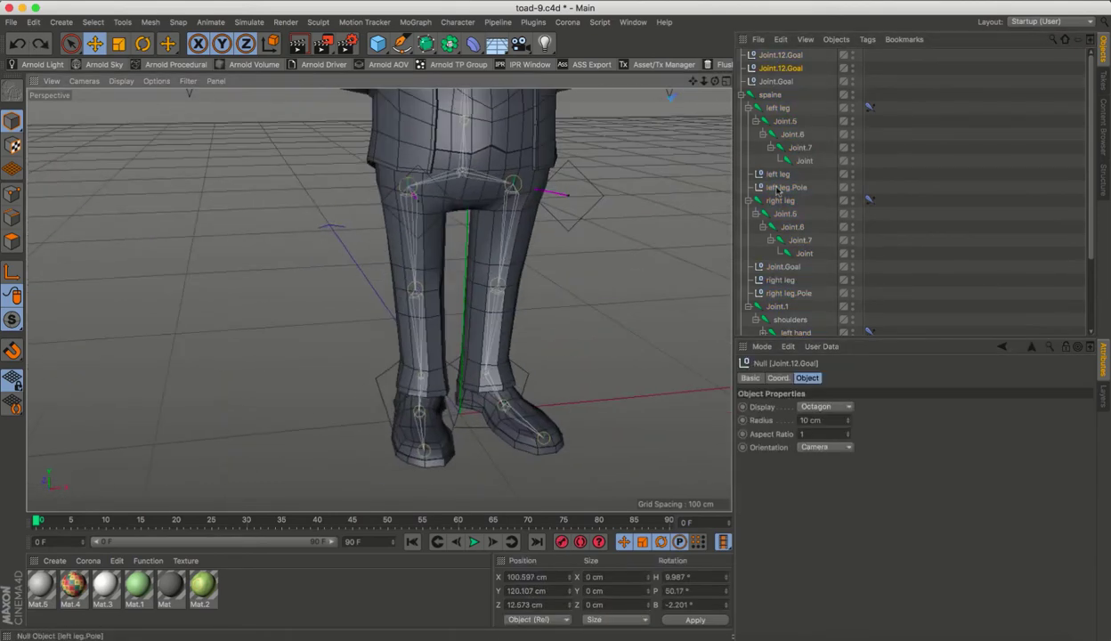
key(ctrl+z)
key(ctrl+z)
Create IK chains on both legs' Joint.6 and frame the two new foot goal nulls.
click(439, 23)
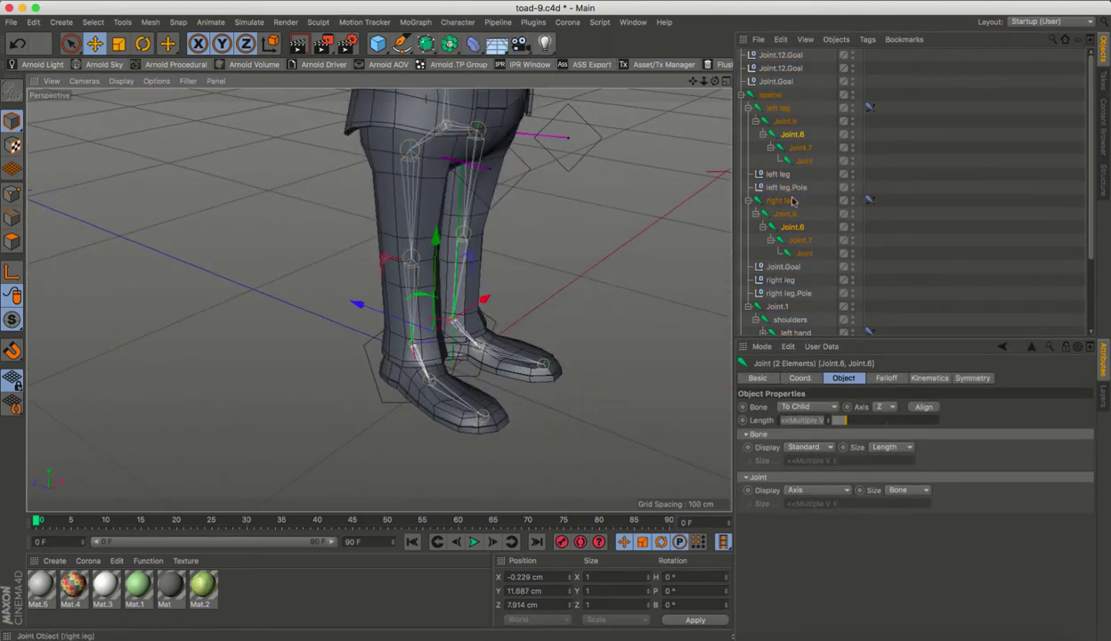
click(457, 23)
click(569, 62)
click(458, 22)
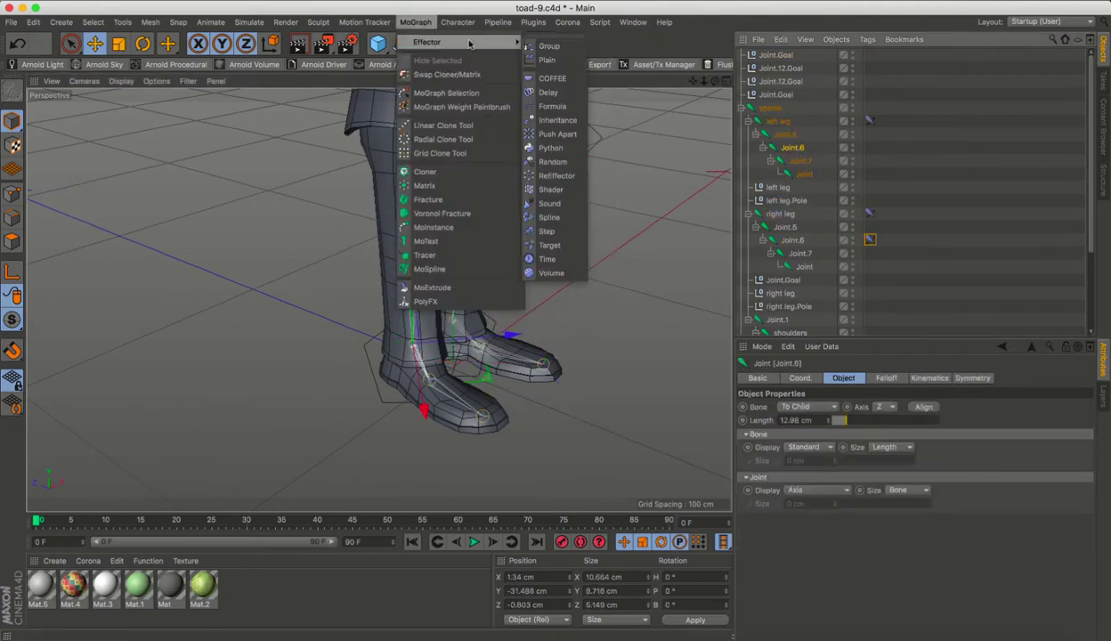
click(557, 71)
ctrl+click(775, 67)
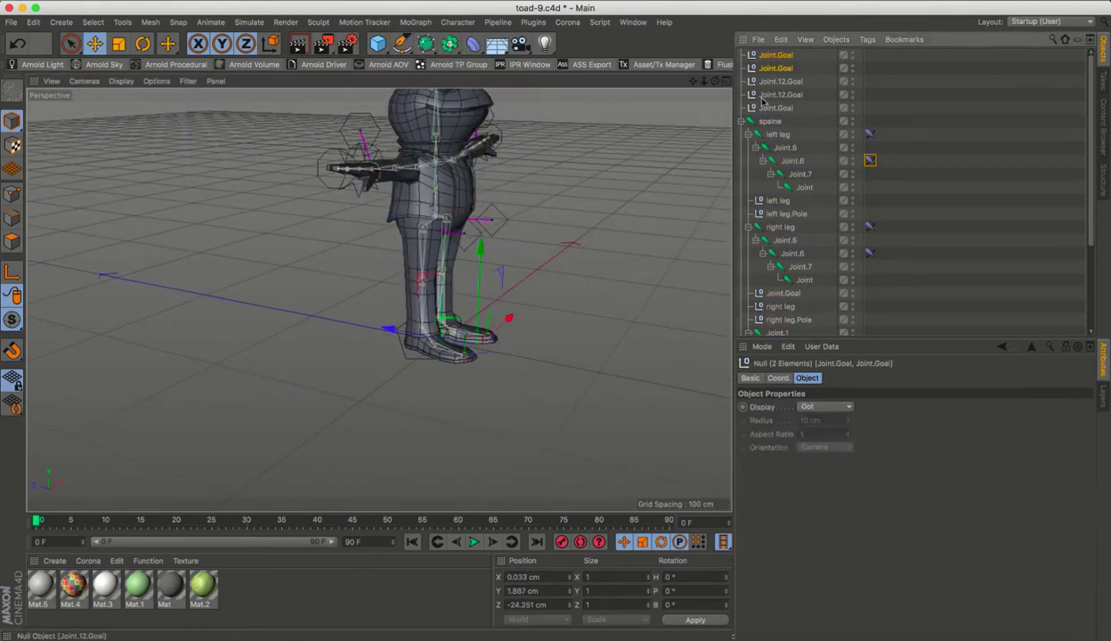
key(o)
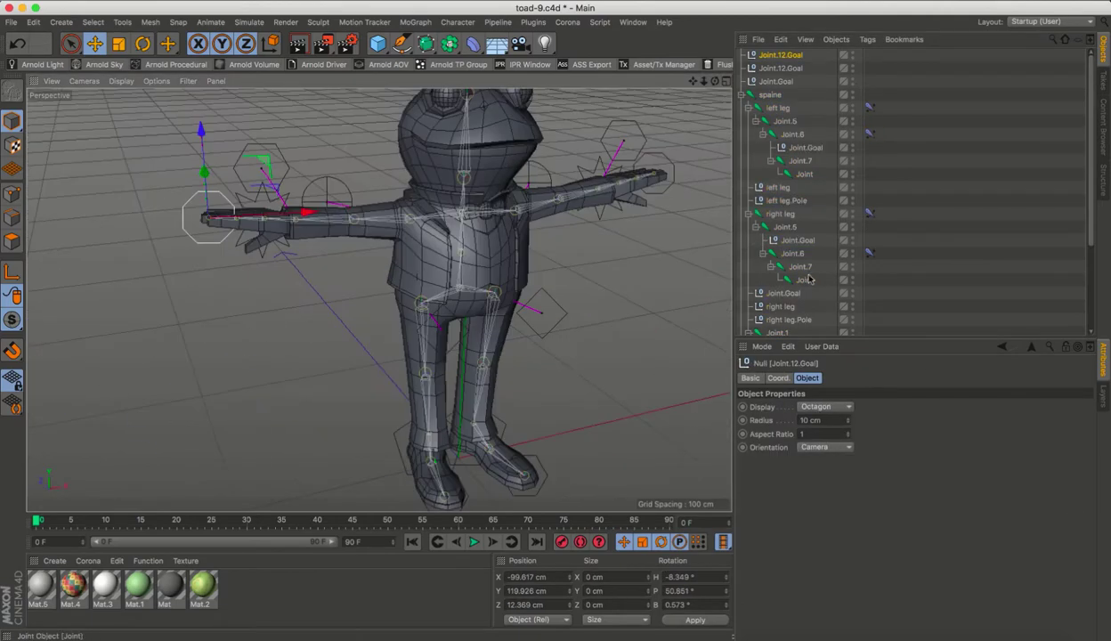
Expand the left hand hierarchy and select its Joint.12.Goal null.
drag(894, 340, 893, 537)
click(762, 359)
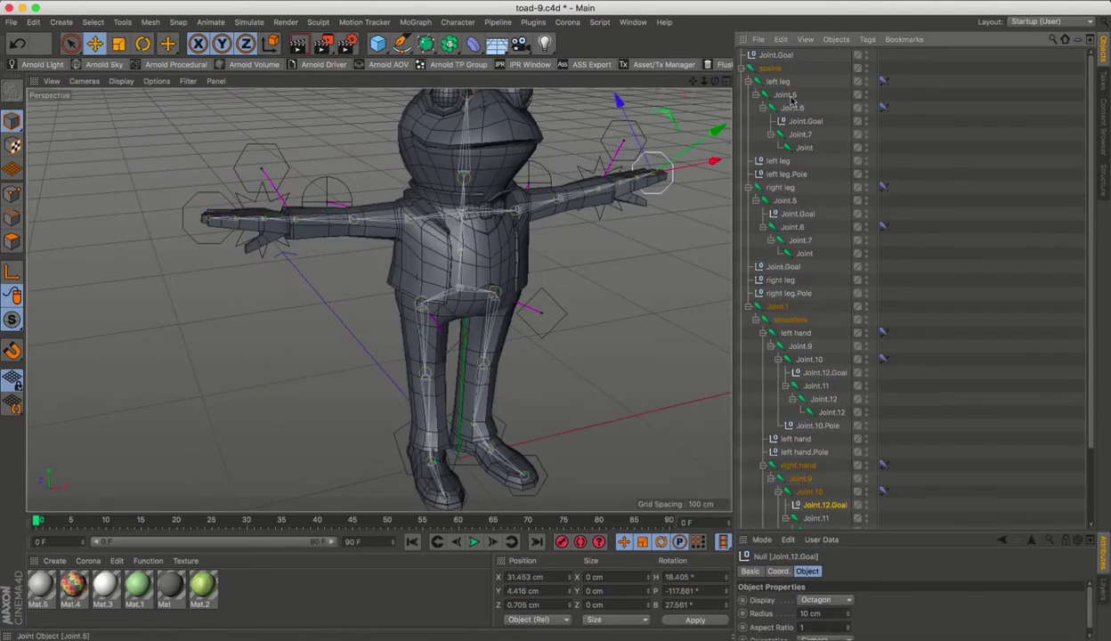
click(824, 372)
mouse_move(356, 267)
alt+mouse_down()
mouse_move(345, 354)
mouse_move(223, 213)
alt+mouse_up()
scroll(345, 354, up, 3)
scroll(276, 290, down, 3)
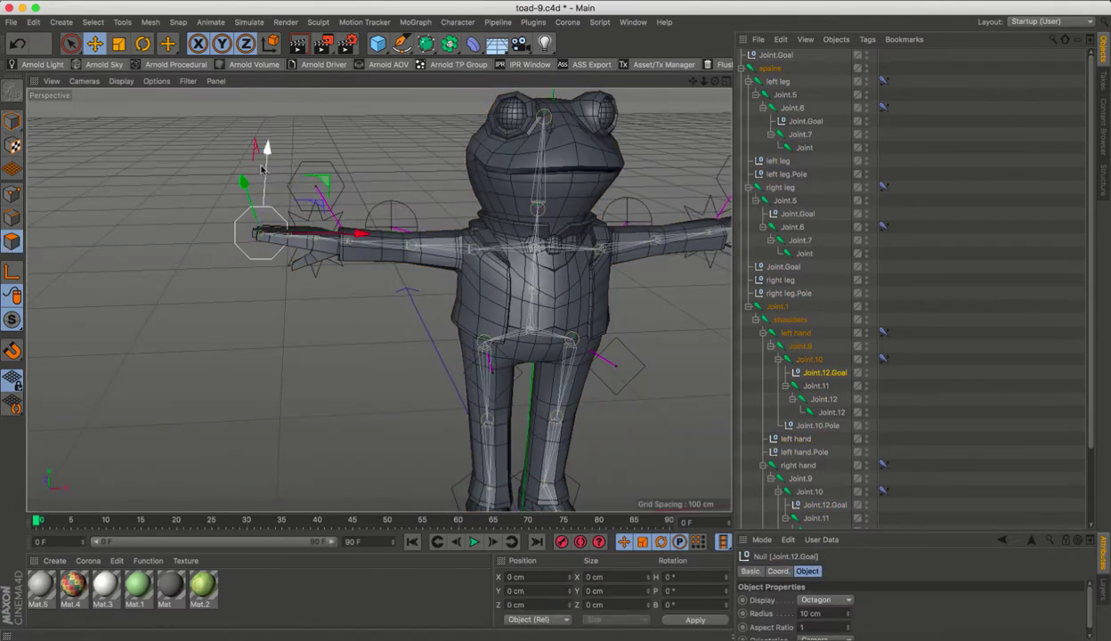
click(51, 81)
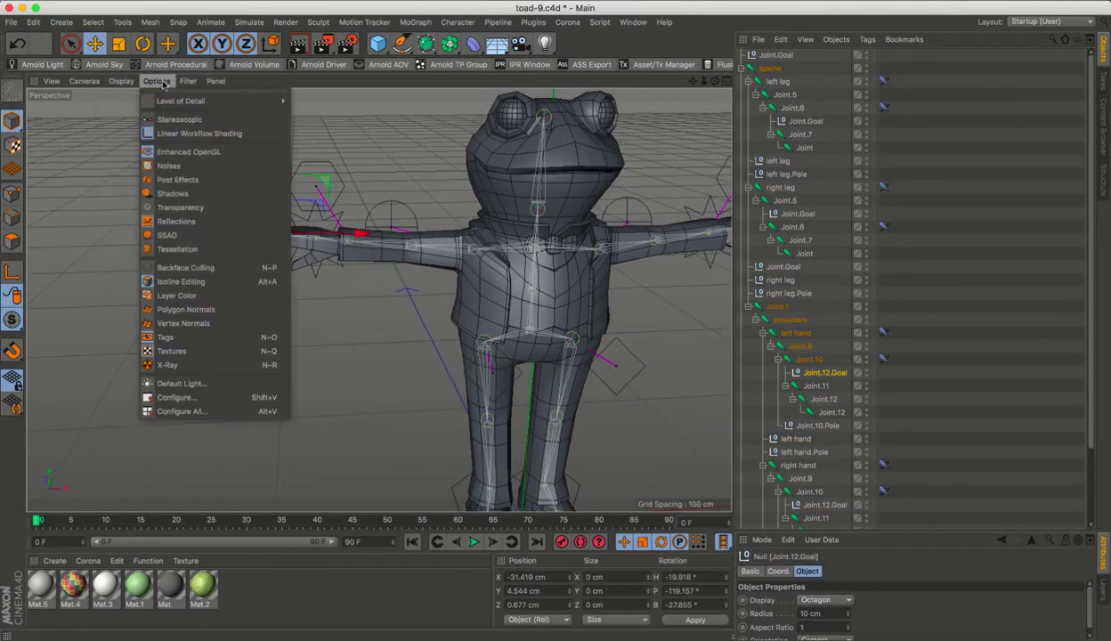
click(126, 212)
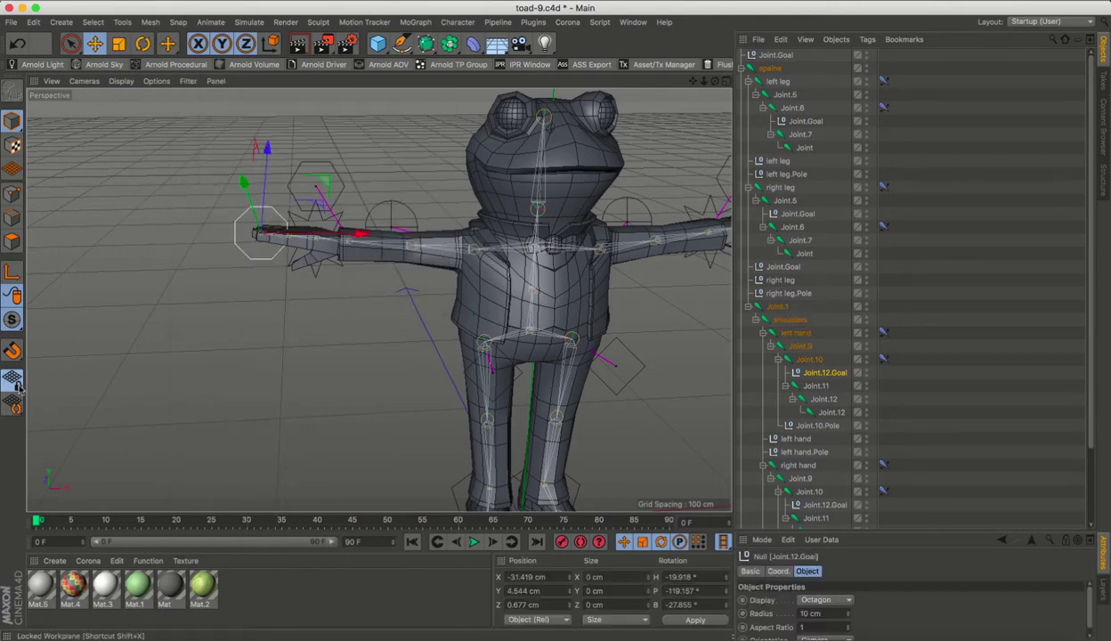
Add the other hand goal and both foot goals, moving them out of spaine to the top level.
mouse_move(379, 297)
alt+mouse_down()
mouse_move(309, 285)
mouse_move(356, 322)
alt+mouse_up()
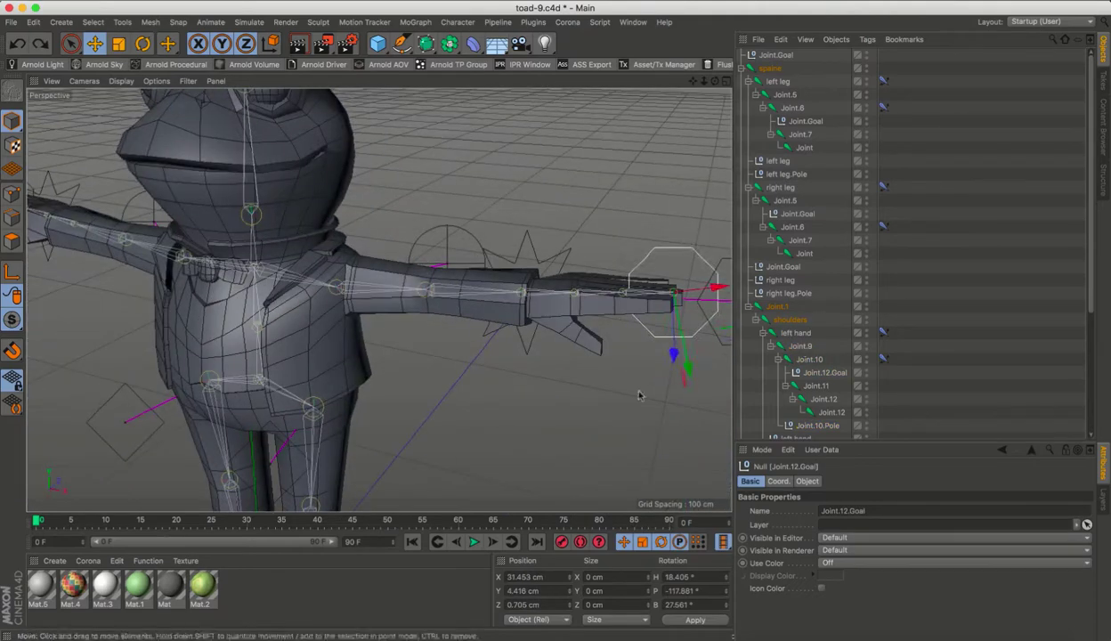
scroll(828, 267, down, 3)
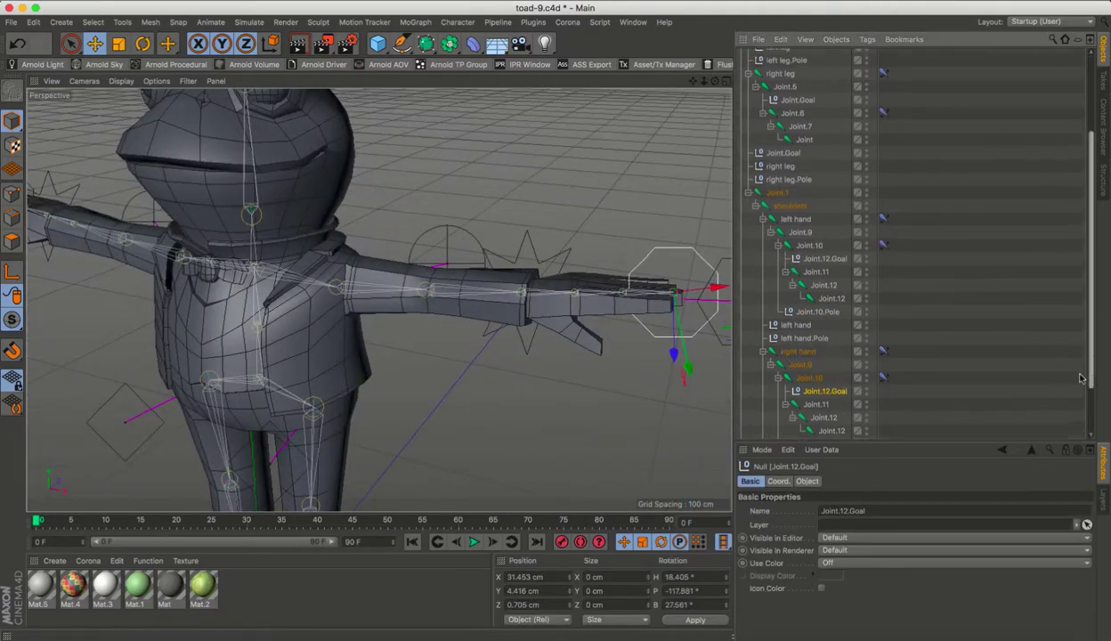
ctrl+click(820, 253)
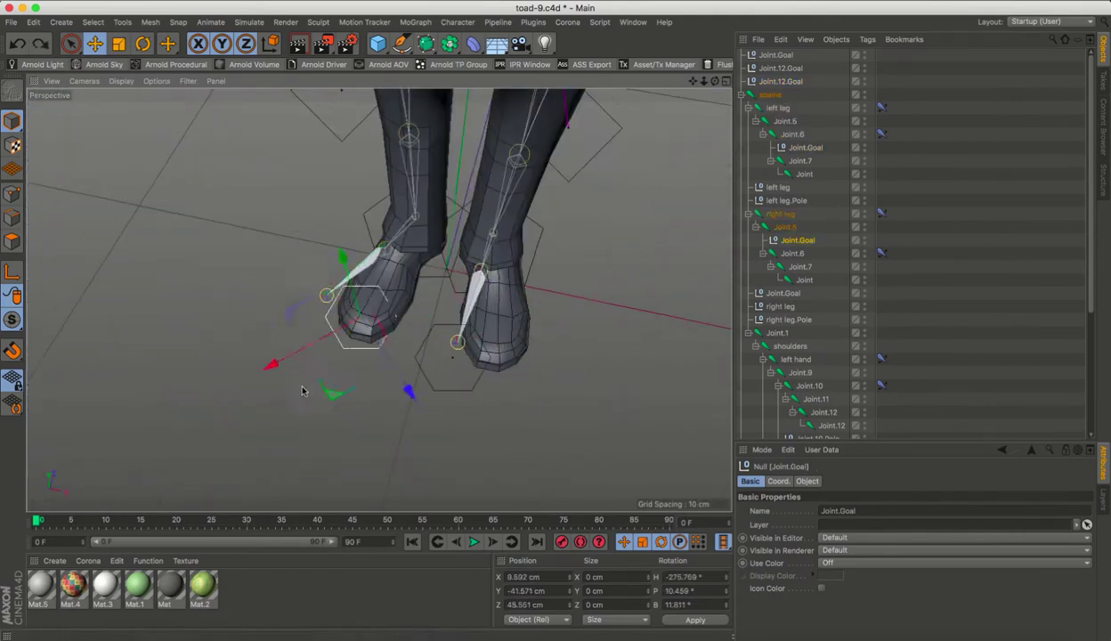
ctrl+click(805, 148)
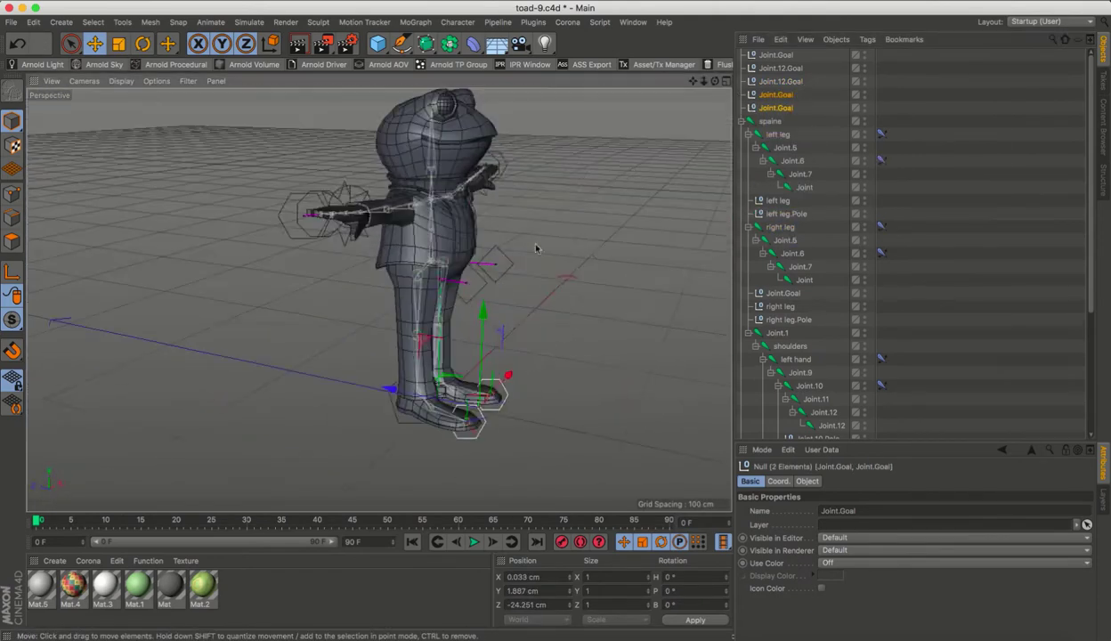
Select the spaine joints with Subdivision Surface.2 and choose Bind to create the Skin deformer.
click(455, 23)
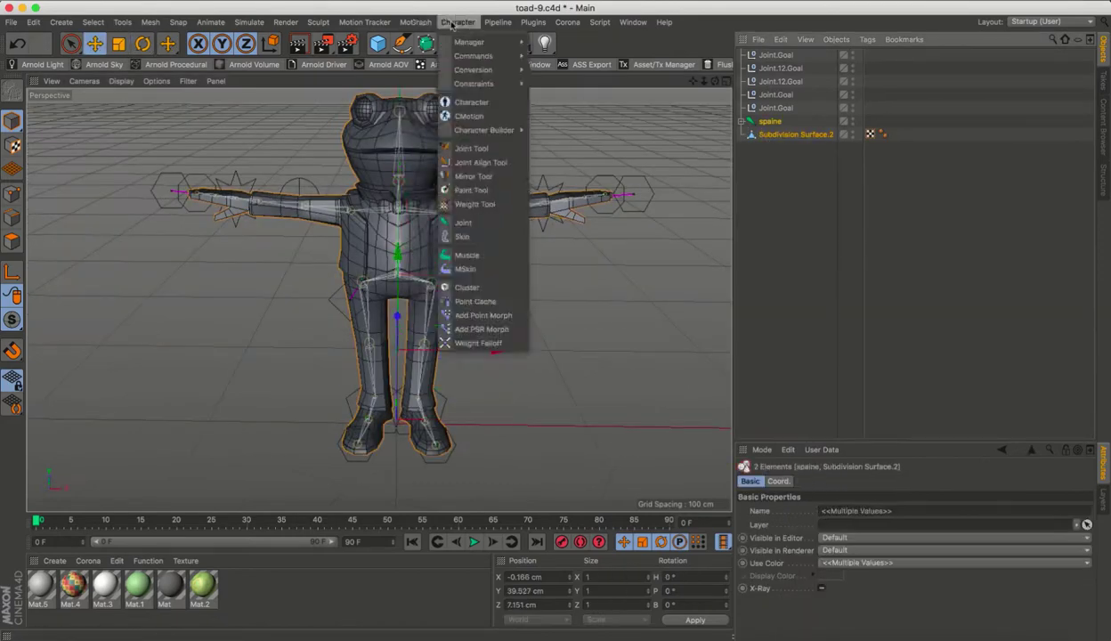
click(456, 22)
mouse_move(473, 56)
click(547, 57)
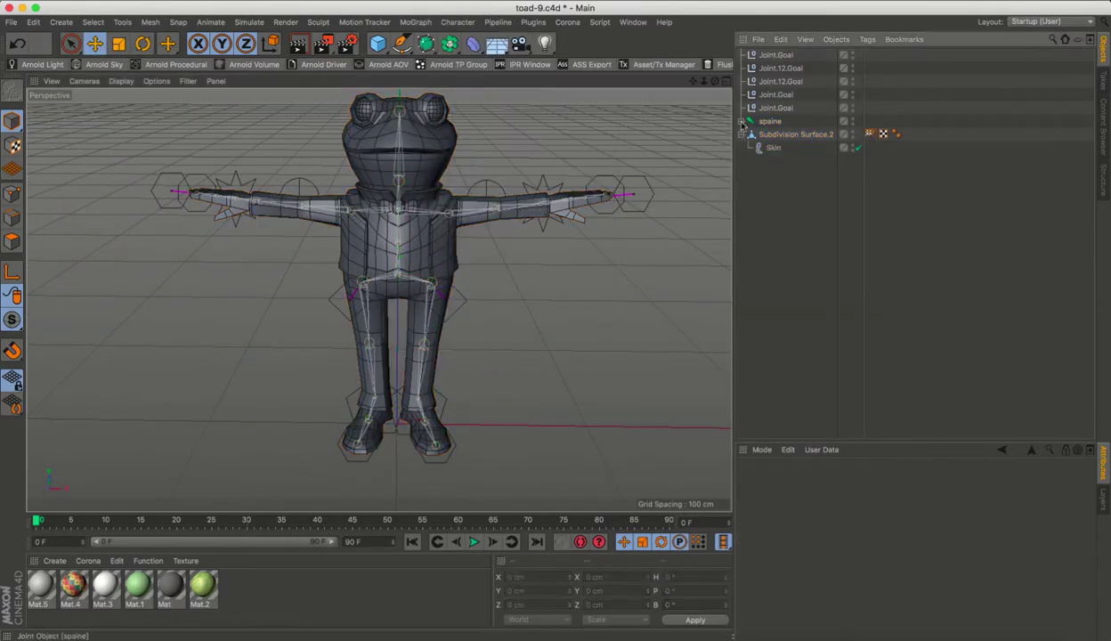
click(770, 121)
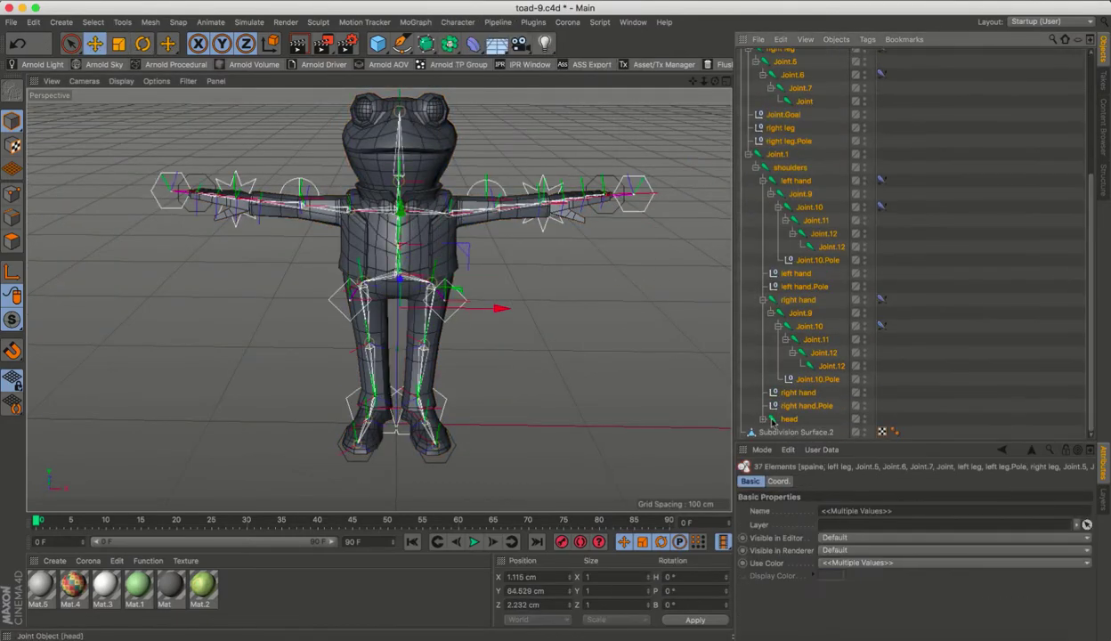
scroll(795, 420, down, 2)
shift+click(798, 326)
scroll(806, 294, down, 2)
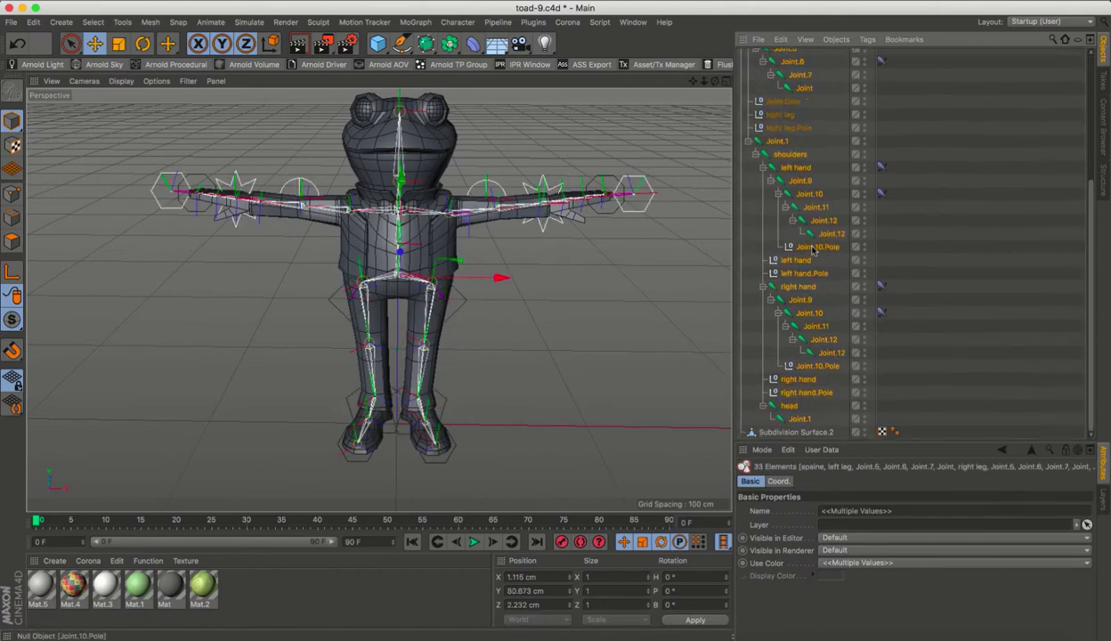
click(458, 22)
Finish the bind, then raise both Joint.10.Pole elbow targets to hand level.
click(569, 124)
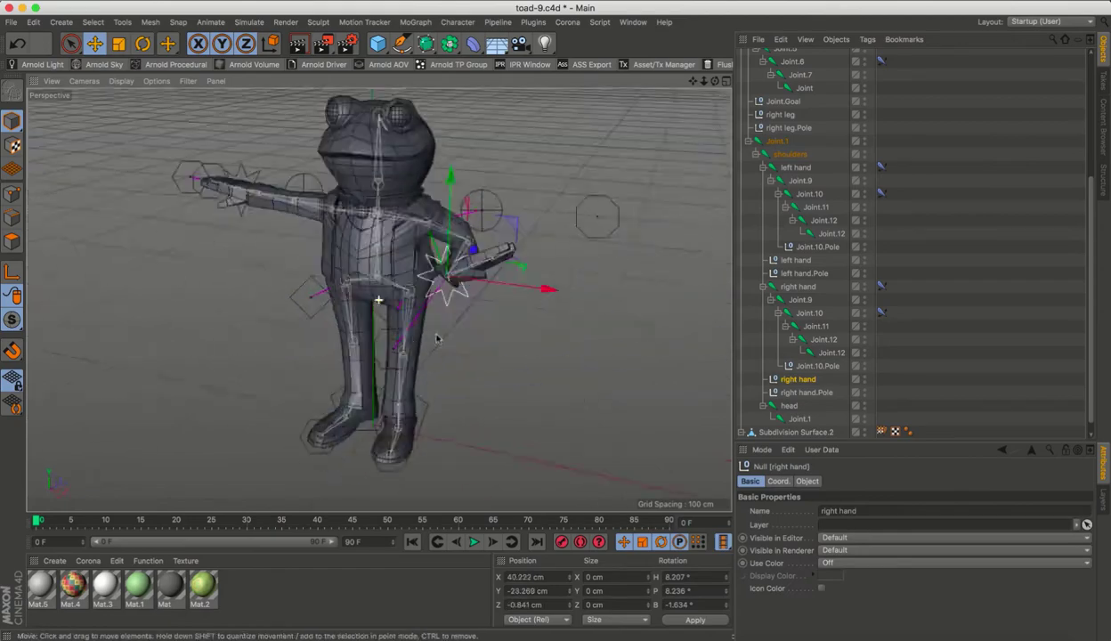
click(422, 322)
alt+drag(421, 323, 508, 345)
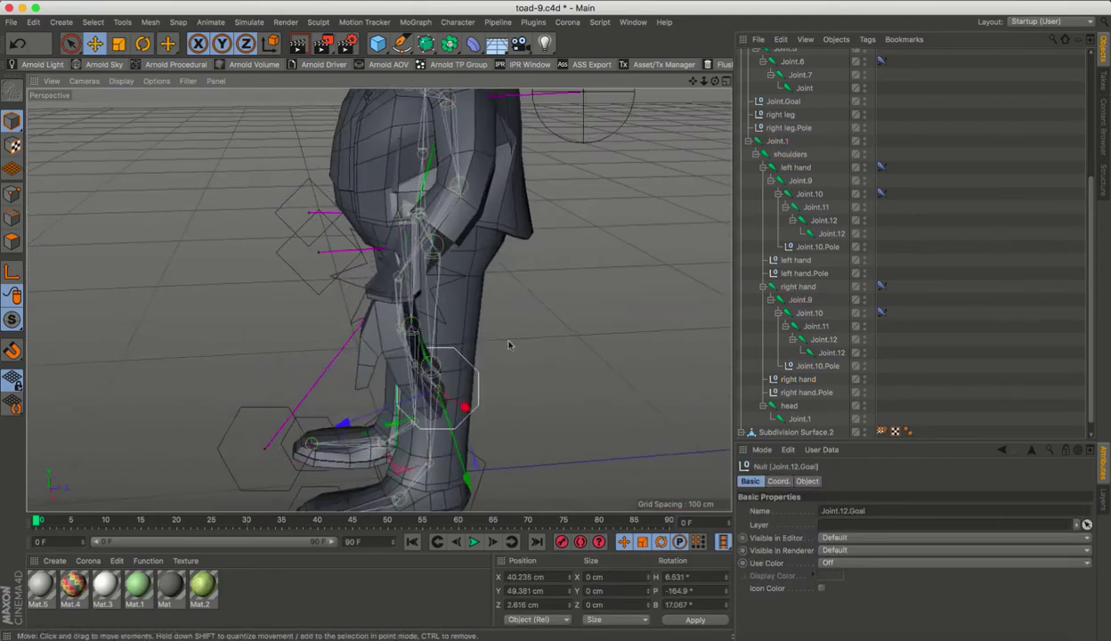
alt+drag(534, 281, 481, 238)
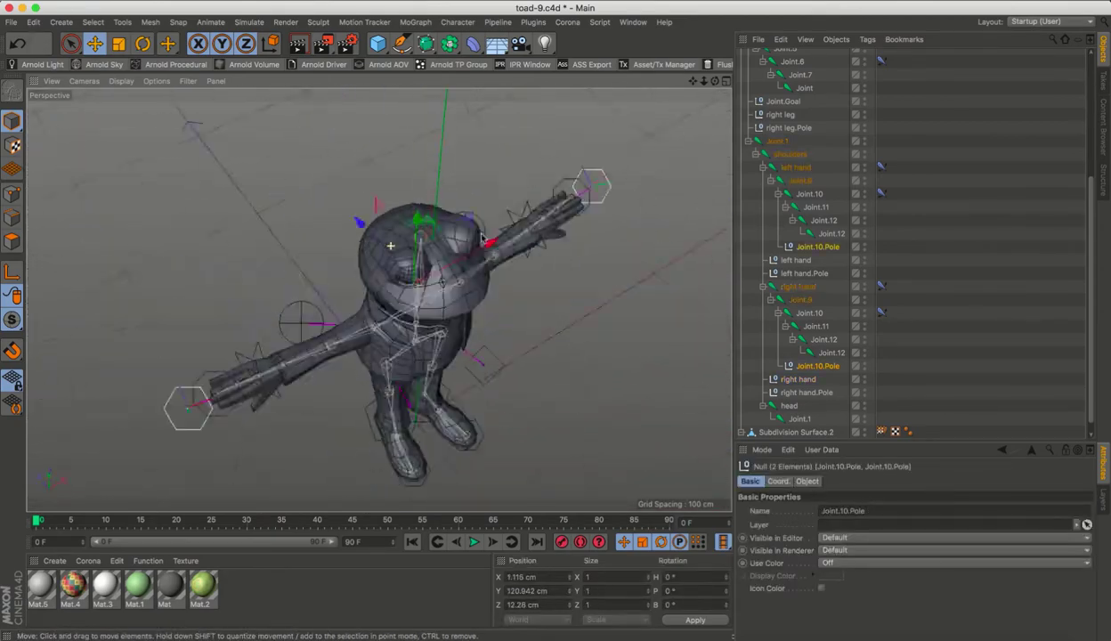
drag(307, 273, 307, 233)
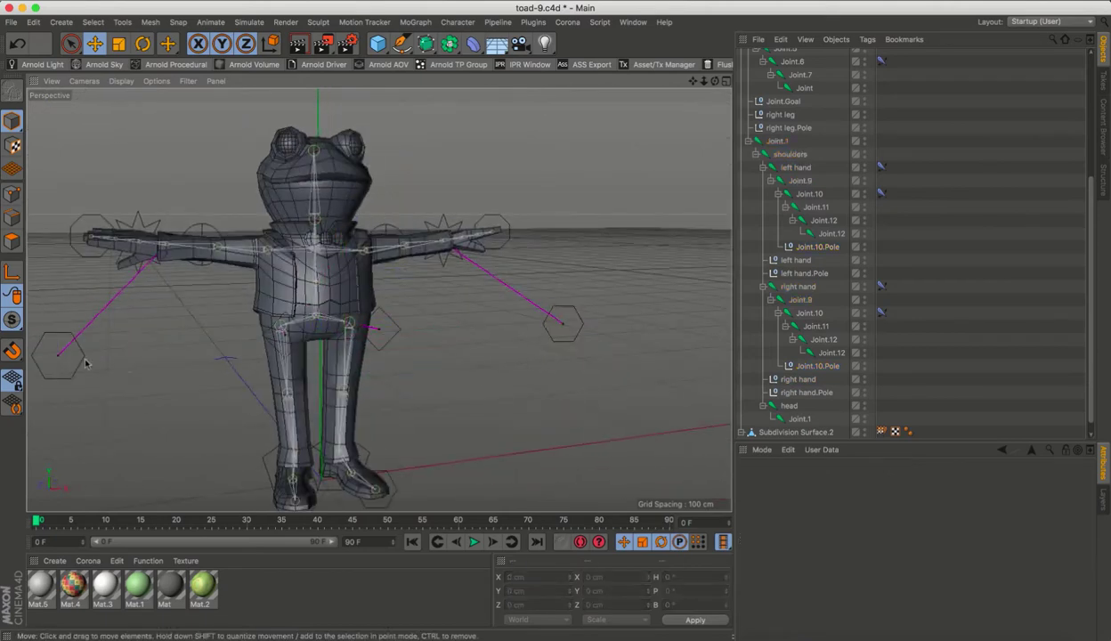
alt+drag(356, 267, 429, 244)
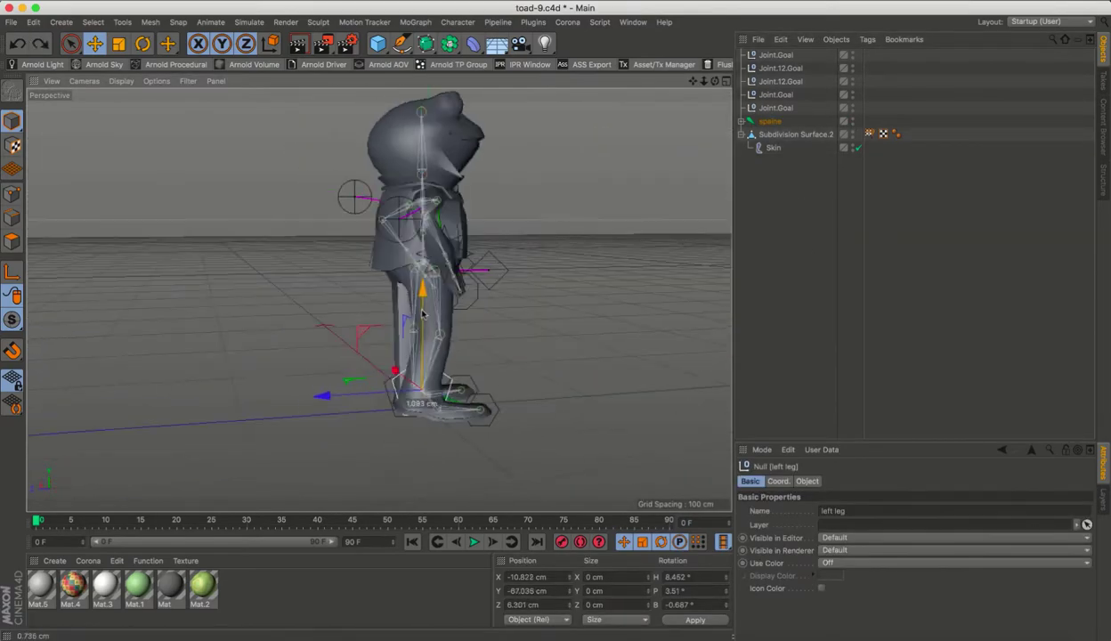
Pull the hand goal onto the hip and rotate the head joint to tilt it sideways.
click(740, 120)
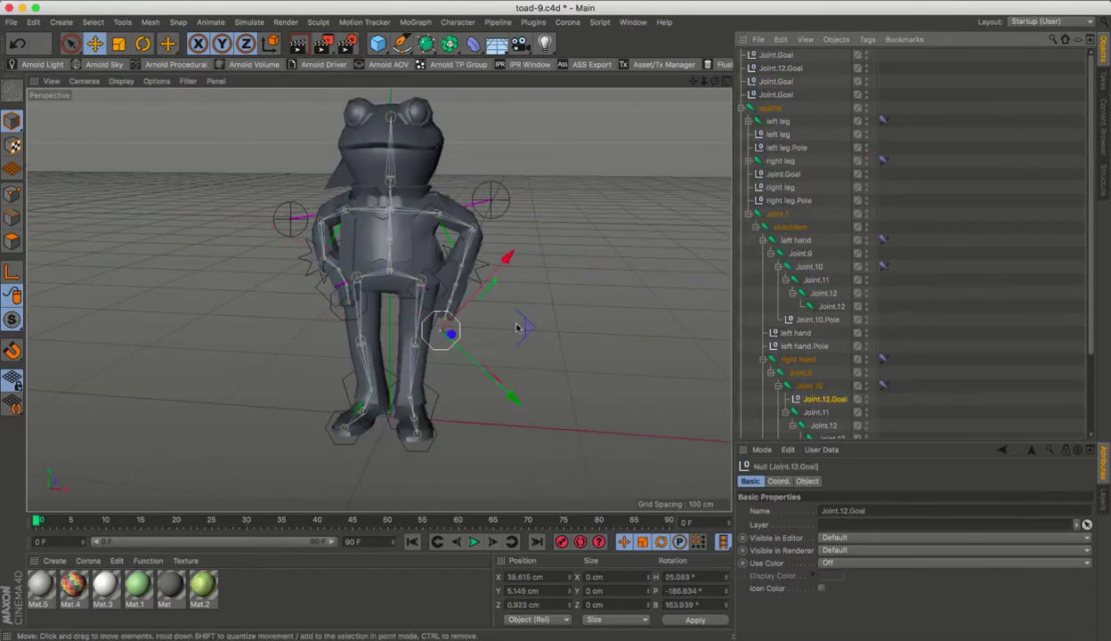
drag(516, 327, 376, 407)
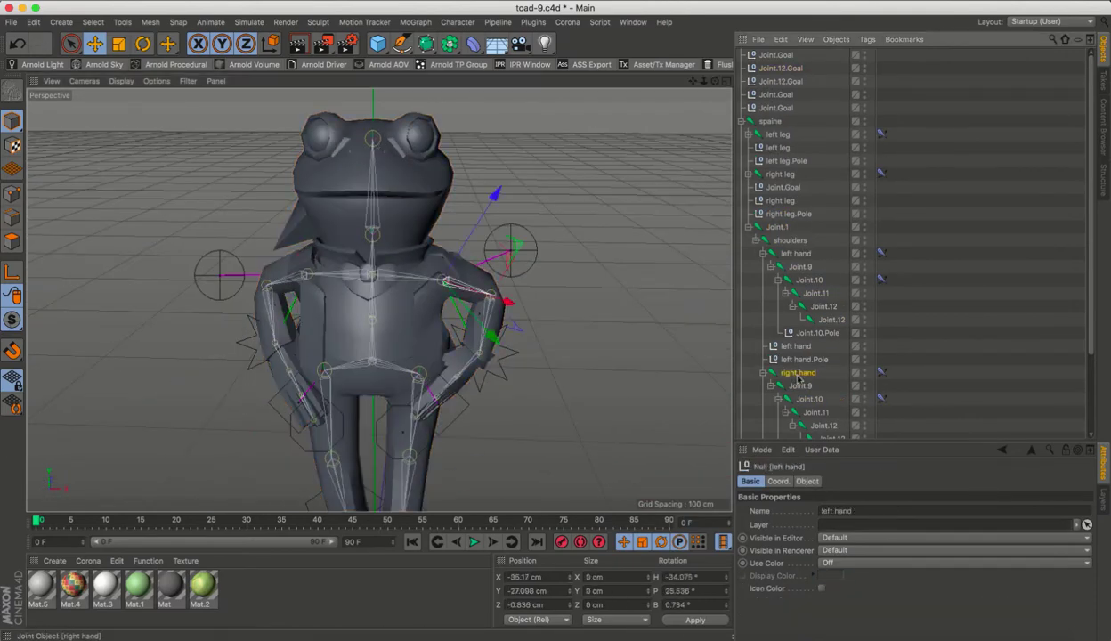
click(823, 392)
key(r)
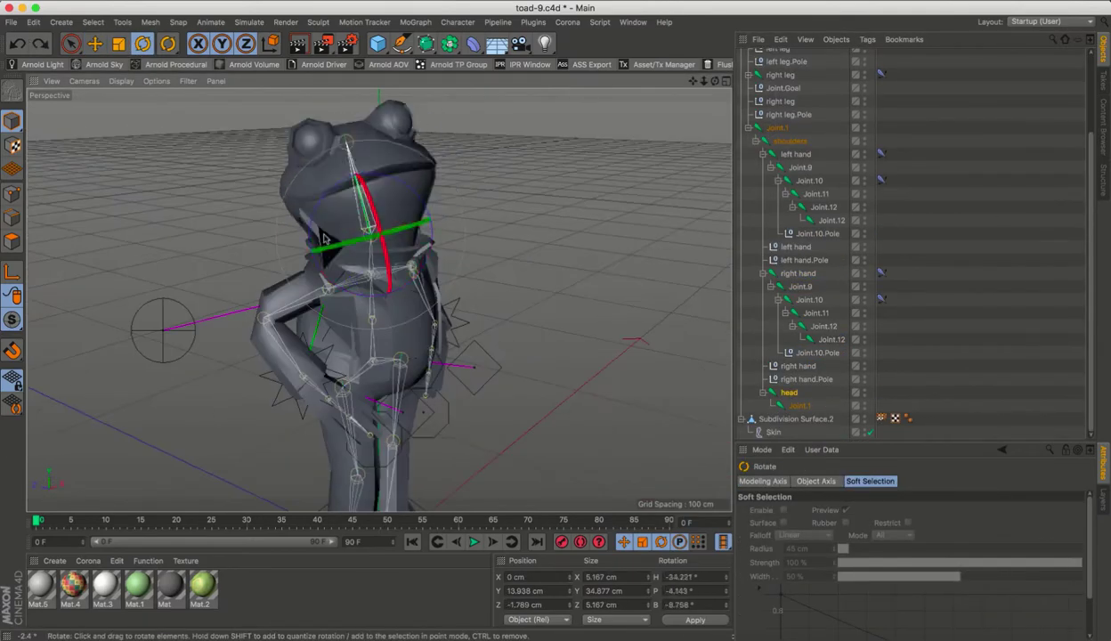
drag(324, 237, 391, 253)
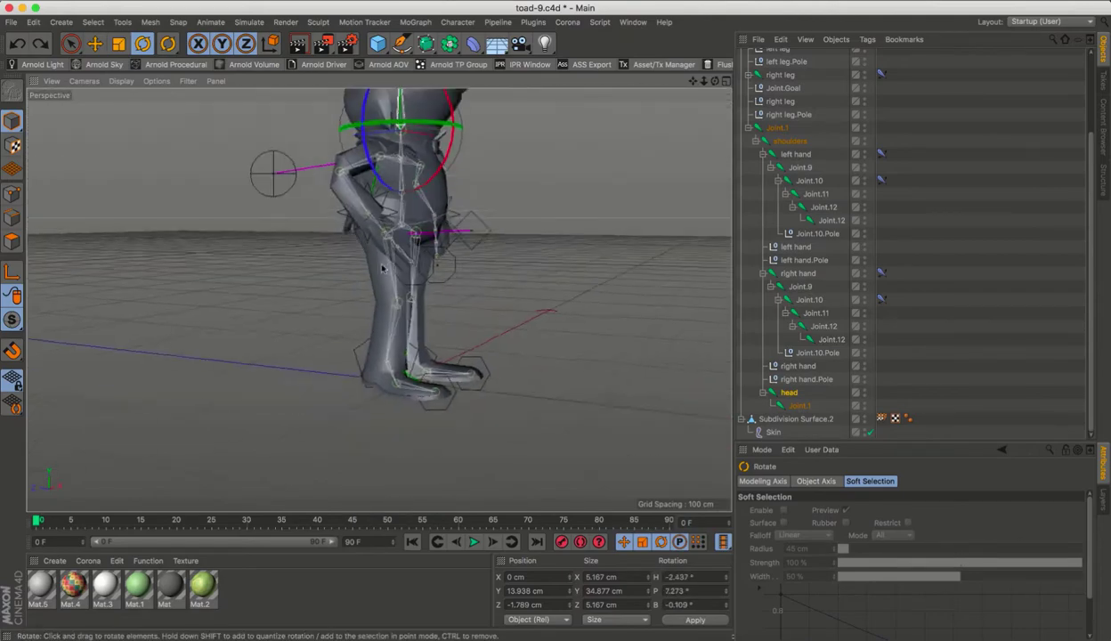
Select the right hand's end joint, IK goal and elbow joint to inspect the arm.
click(812, 340)
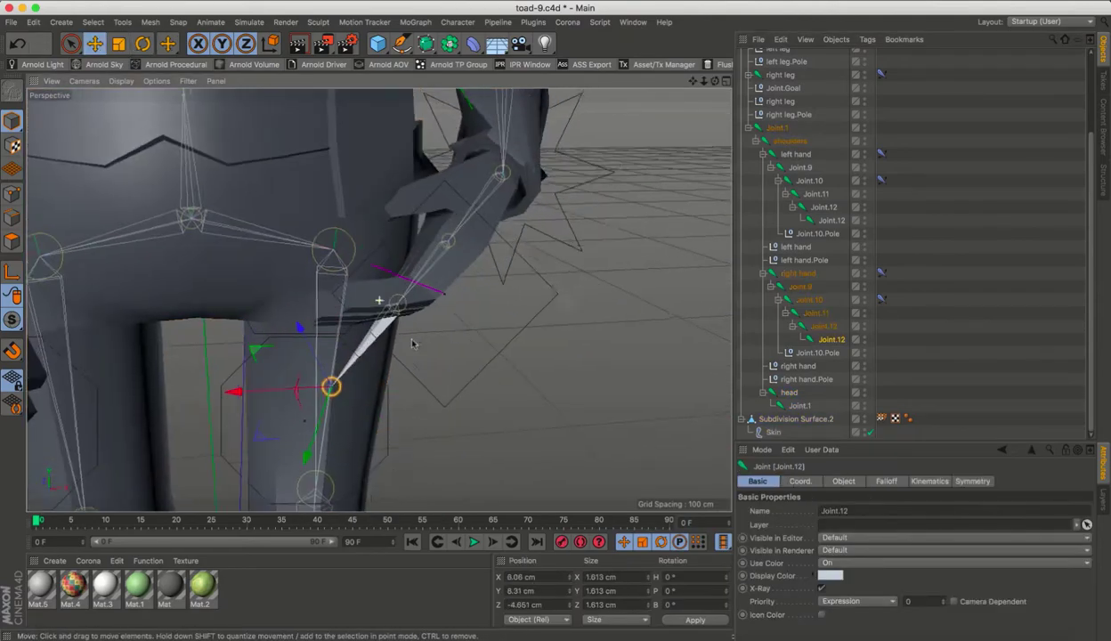
alt+drag(320, 383, 293, 417)
click(400, 353)
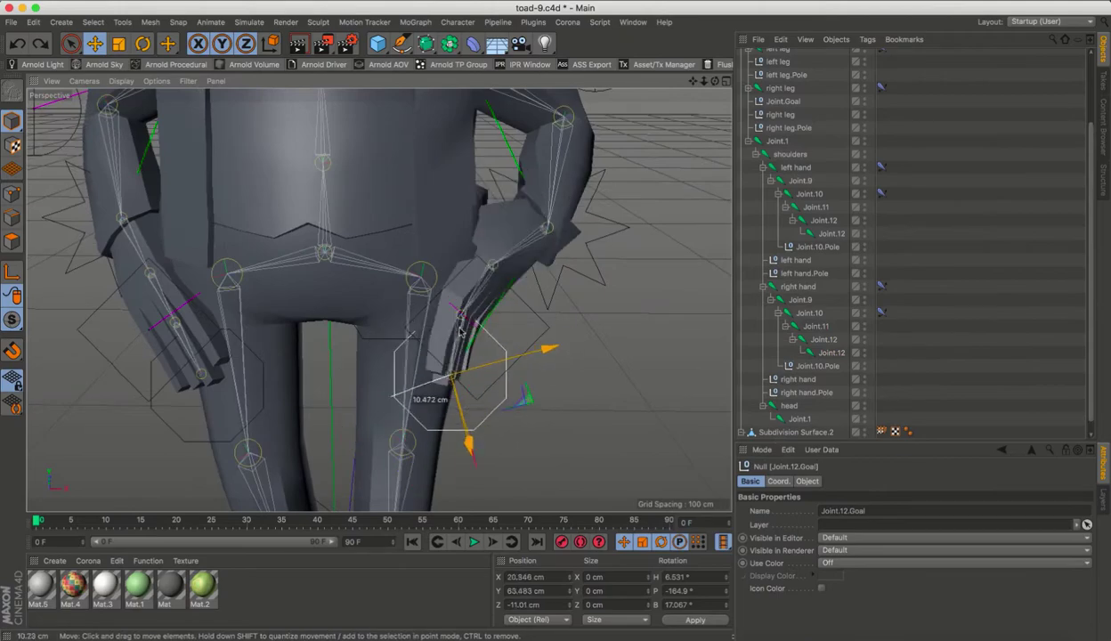
click(498, 294)
alt+drag(499, 293, 559, 365)
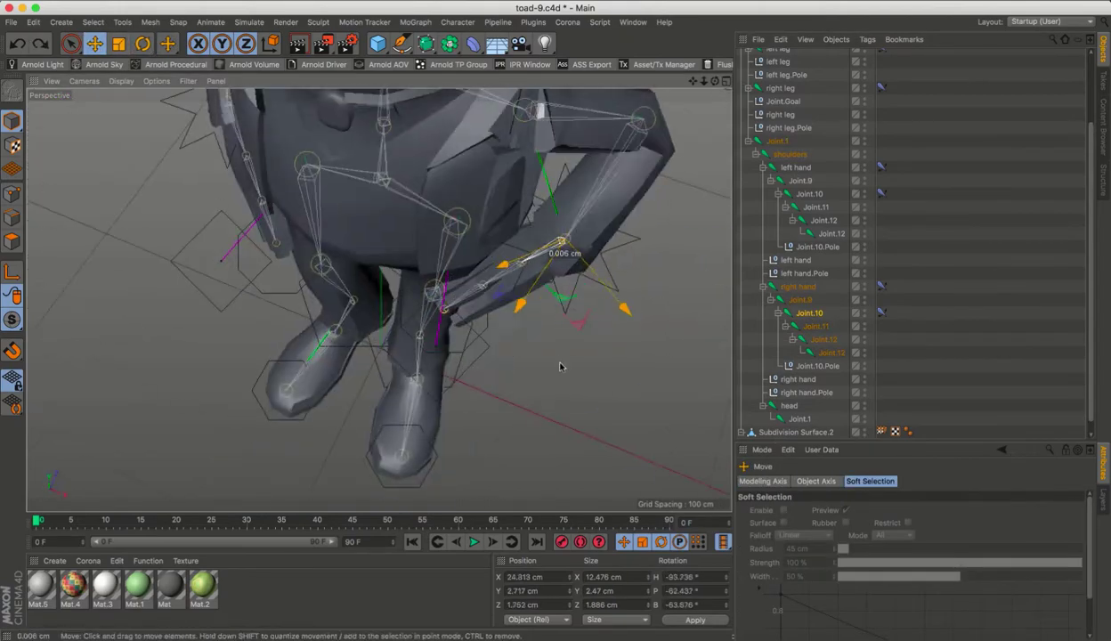
Undo six recent changes, back to the full frog with nothing selected.
key(ctrl+z)
key(ctrl+z)
key(ctrl+z)
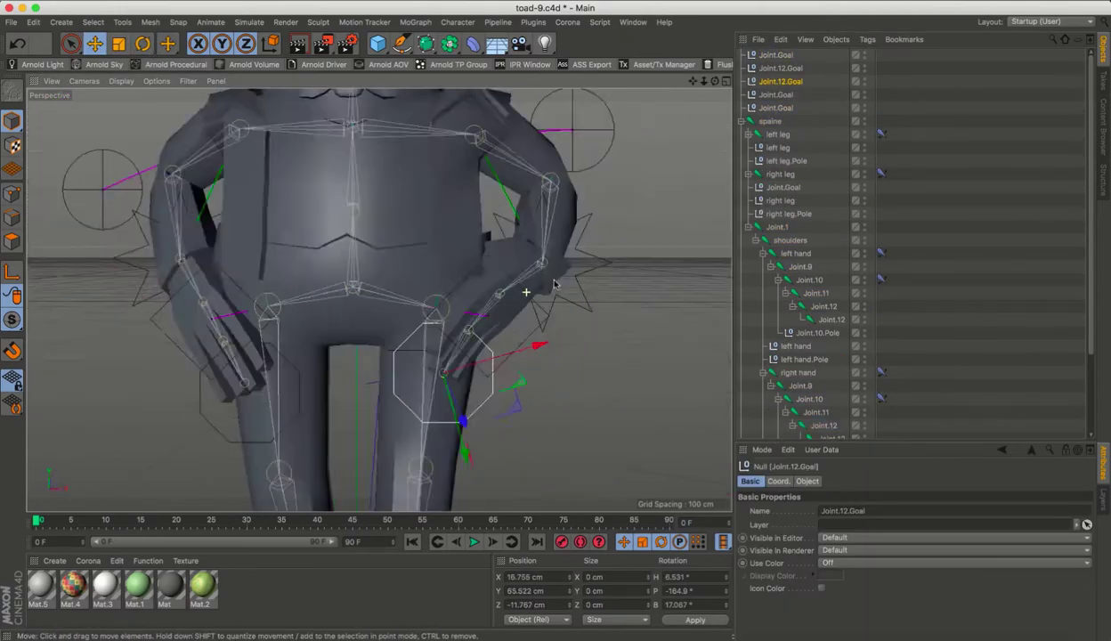
key(ctrl+z)
key(ctrl+z)
key(ctrl+z)
key(ctrl+z)
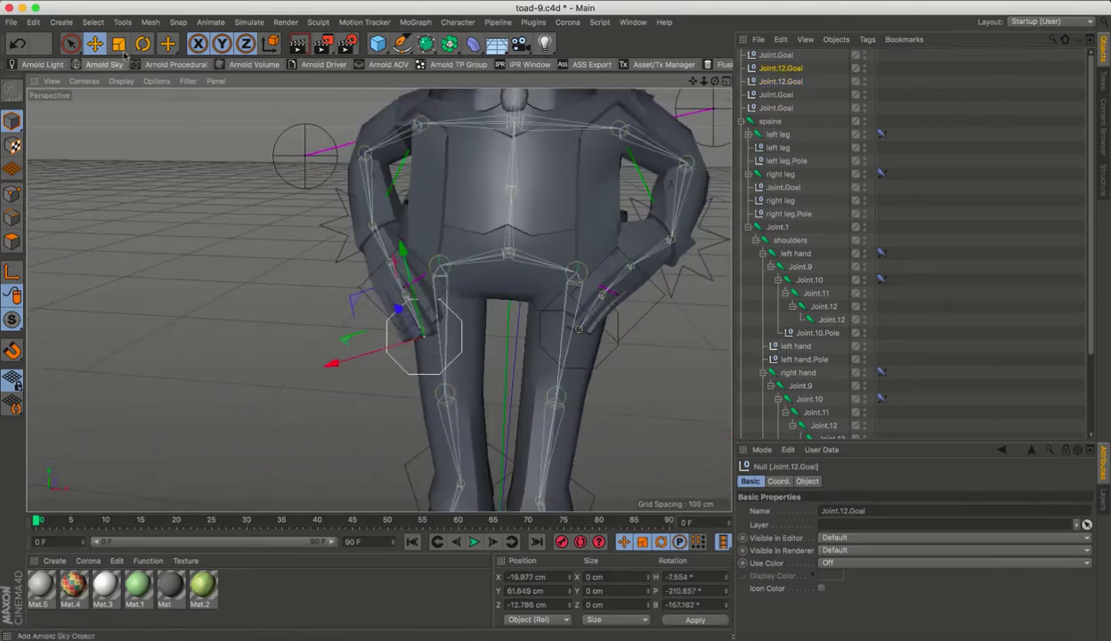
key(ctrl+z)
key(ctrl+z)
key(ctrl+z)
key(ctrl+z)
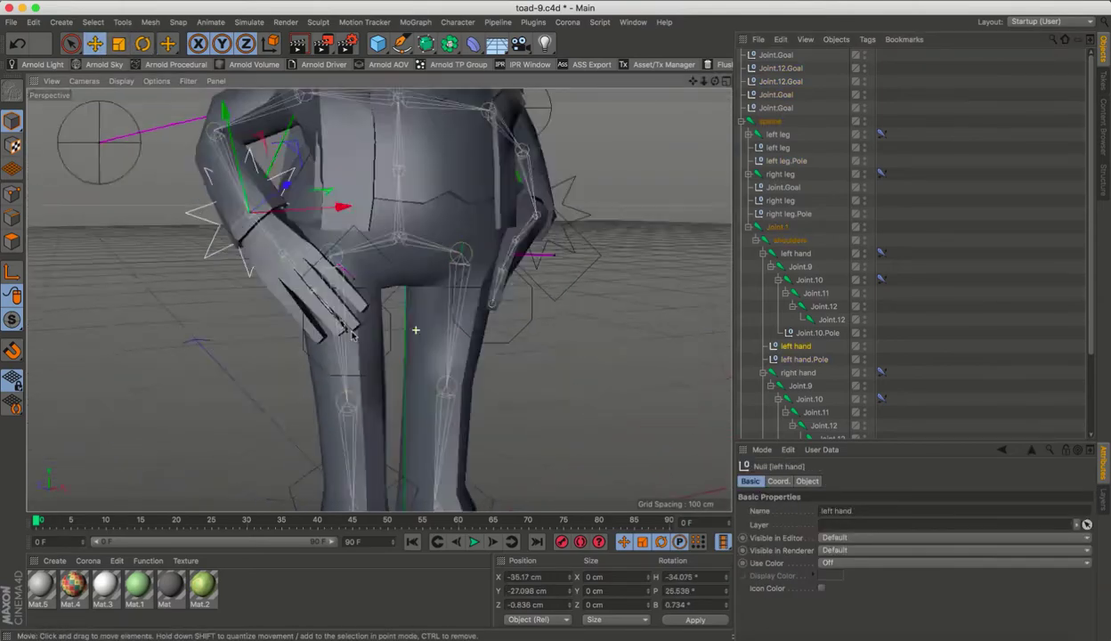
key(ctrl+z)
key(ctrl+z)
key(ctrl+z)
key(ctrl+z)
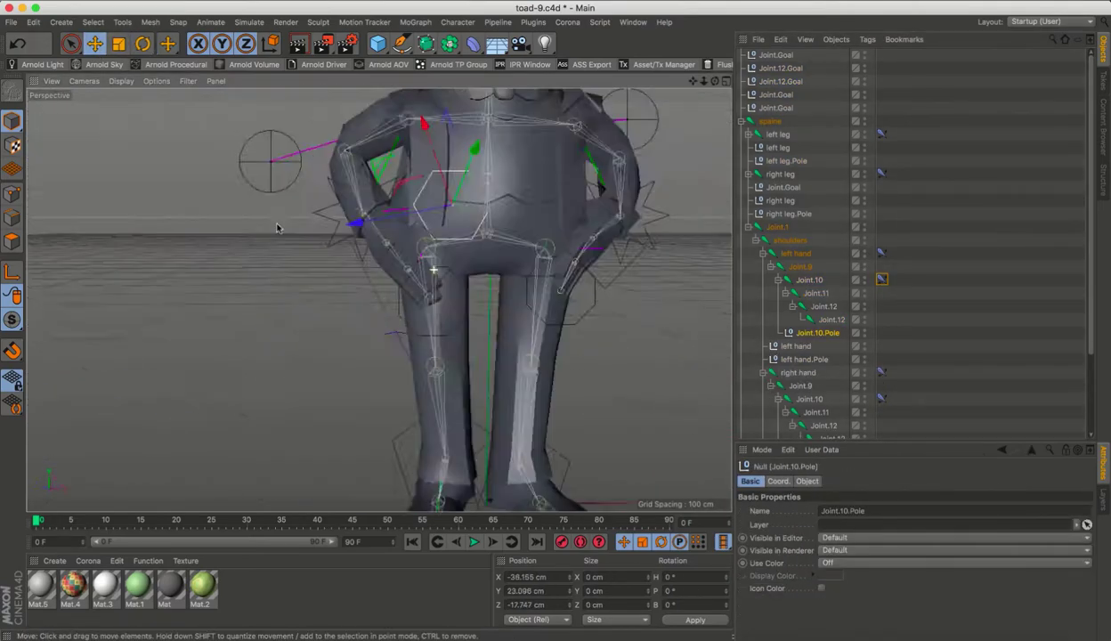
key(ctrl+z)
key(ctrl+z)
key(ctrl+z)
key(ctrl+z)
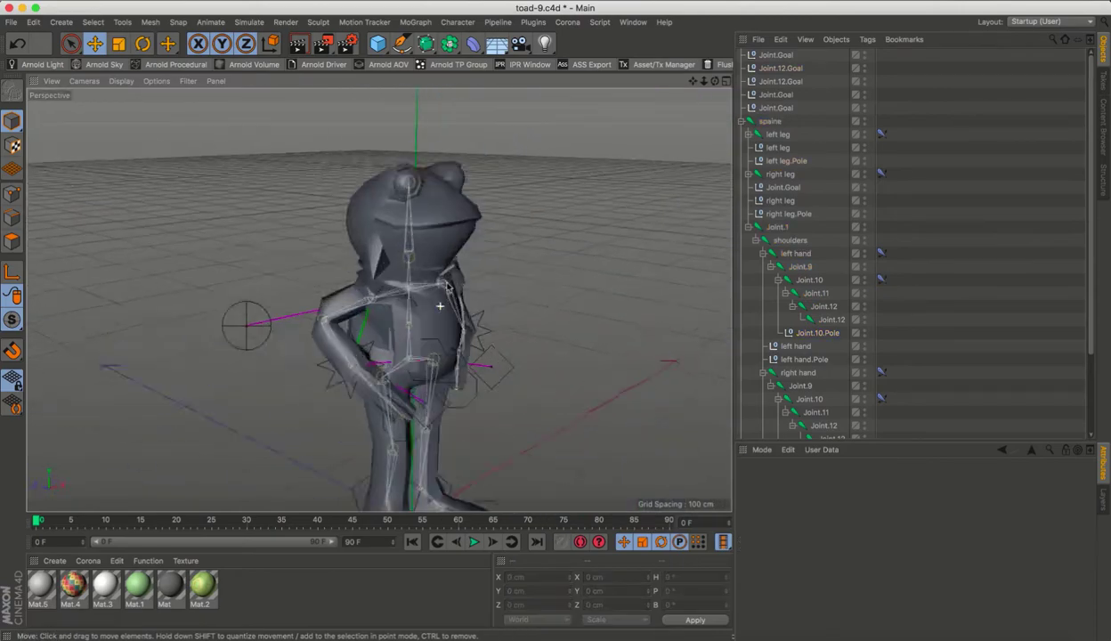
key(ctrl+z)
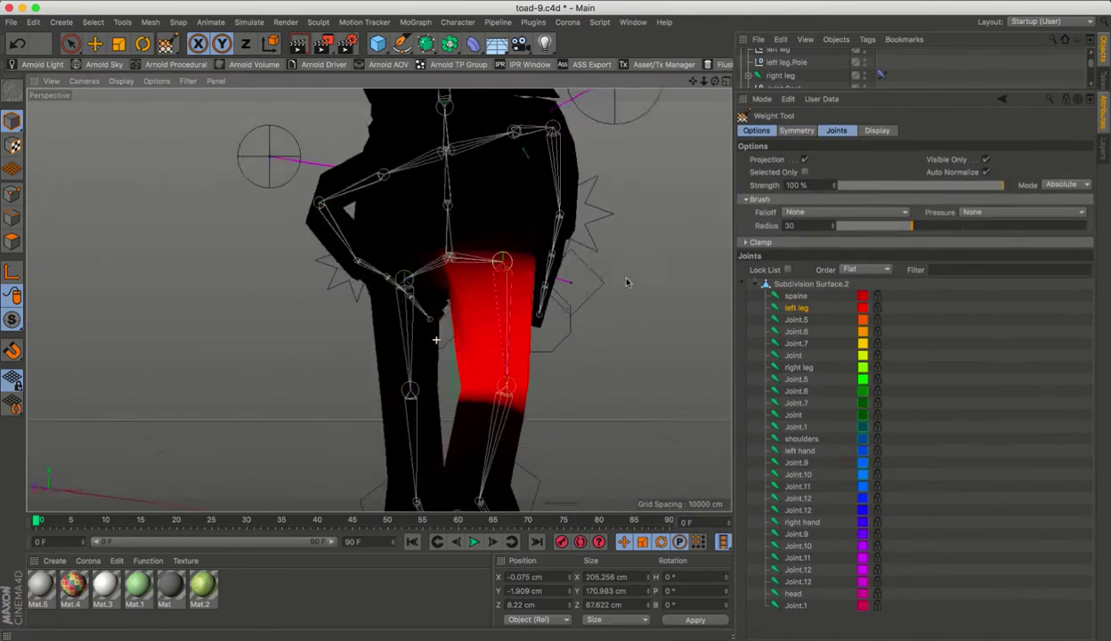
Frame both feet and the orange-weighted leg, and check the brush pressure options.
key(ctrl+shift+z)
key(ctrl+shift+z)
key(ctrl+shift+z)
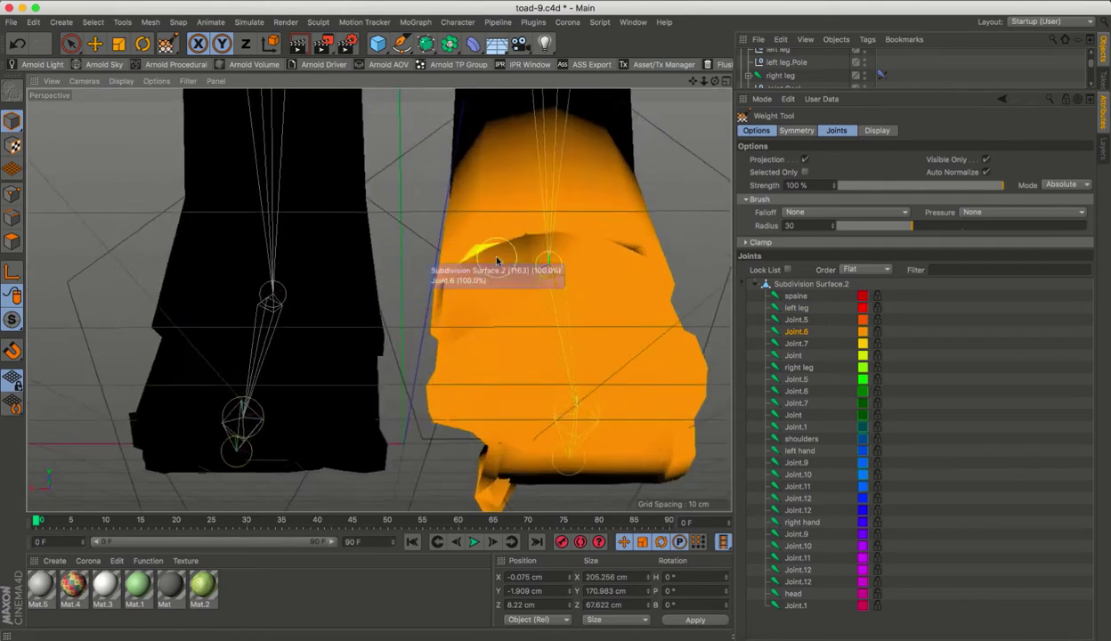
key(ctrl+shift+z)
key(ctrl+shift+z)
key(ctrl+shift+z)
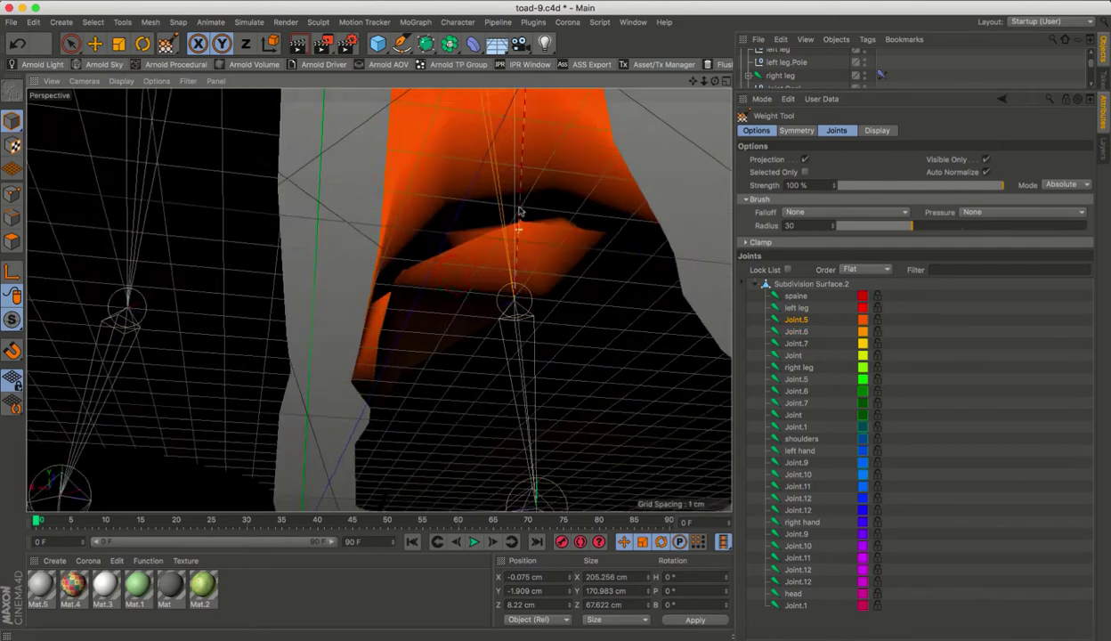
key(ctrl+shift+z)
click(979, 211)
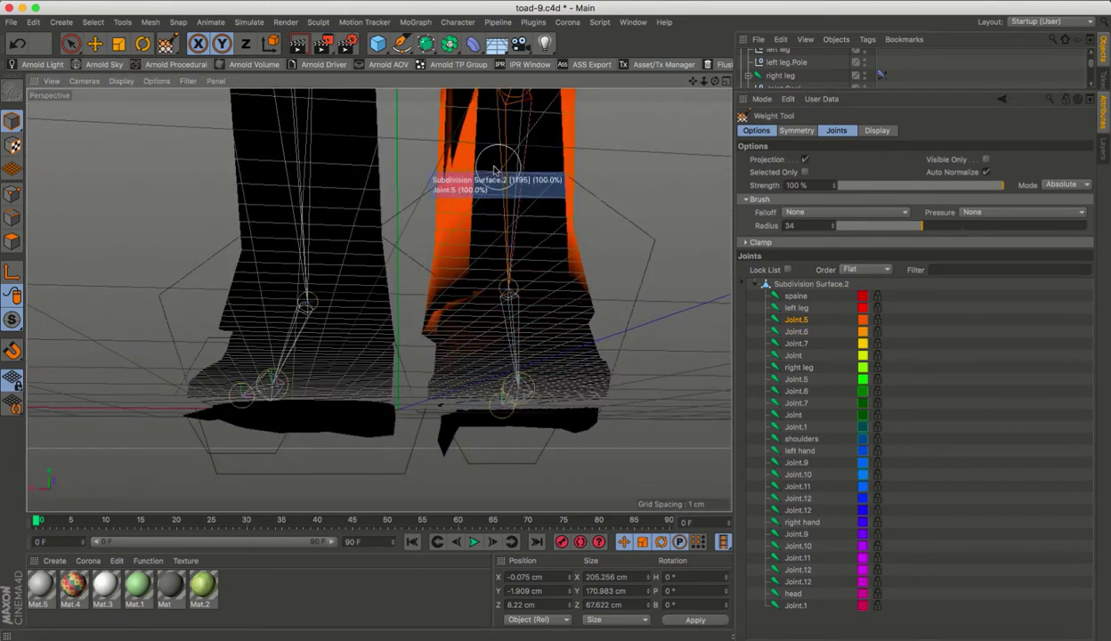
key(ctrl+shift+z)
key(ctrl+shift+z)
key(ctrl+shift+z)
key(ctrl+shift+z)
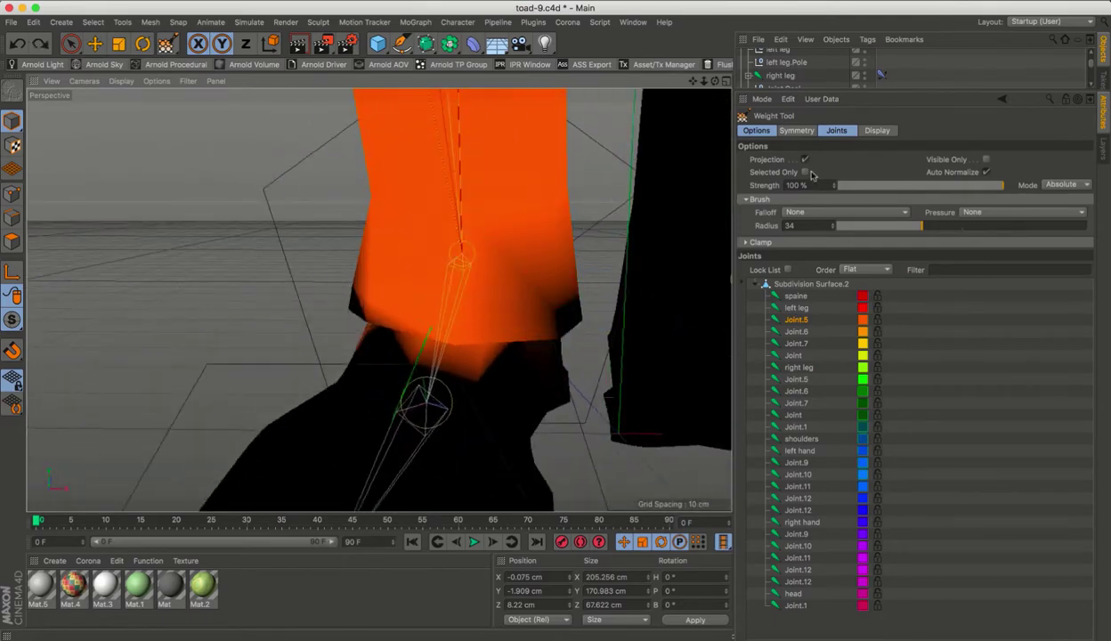
Inspect the foot joints and right upper leg, then display Joint.6 and Joint.1 weights.
key(ctrl+shift+z)
key(ctrl+shift+z)
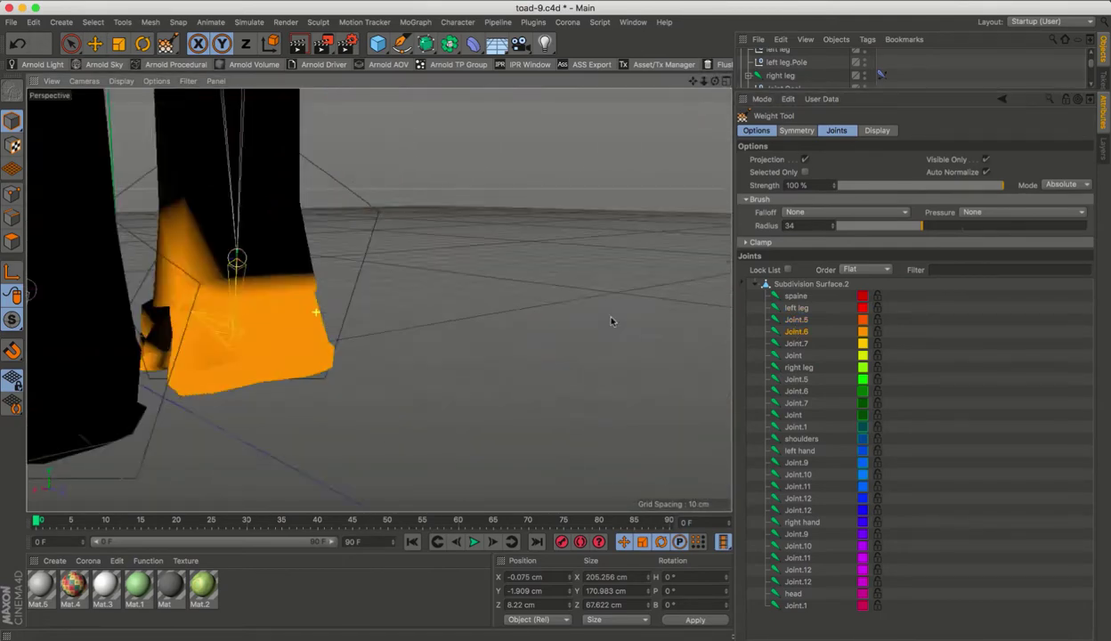
key(ctrl+shift+z)
key(ctrl+shift+z)
key(ctrl+shift+z)
key(ctrl+shift+z)
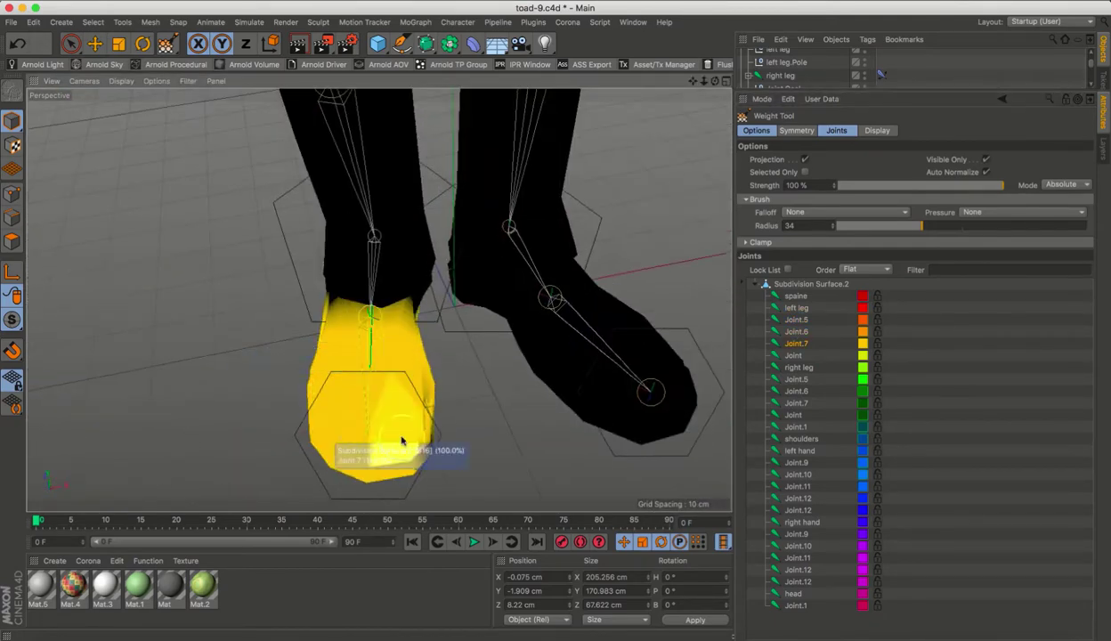
key(ctrl+shift+z)
key(ctrl+shift+z)
key(ctrl+shift+z)
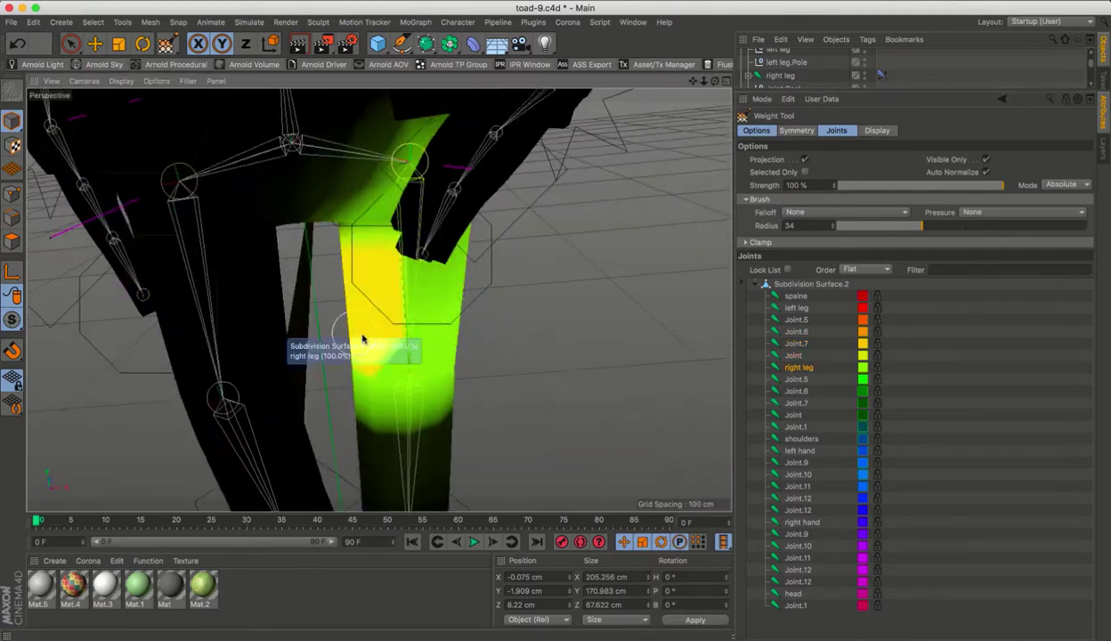
key(ctrl+shift+z)
key(ctrl+shift+z)
key(ctrl+shift+z)
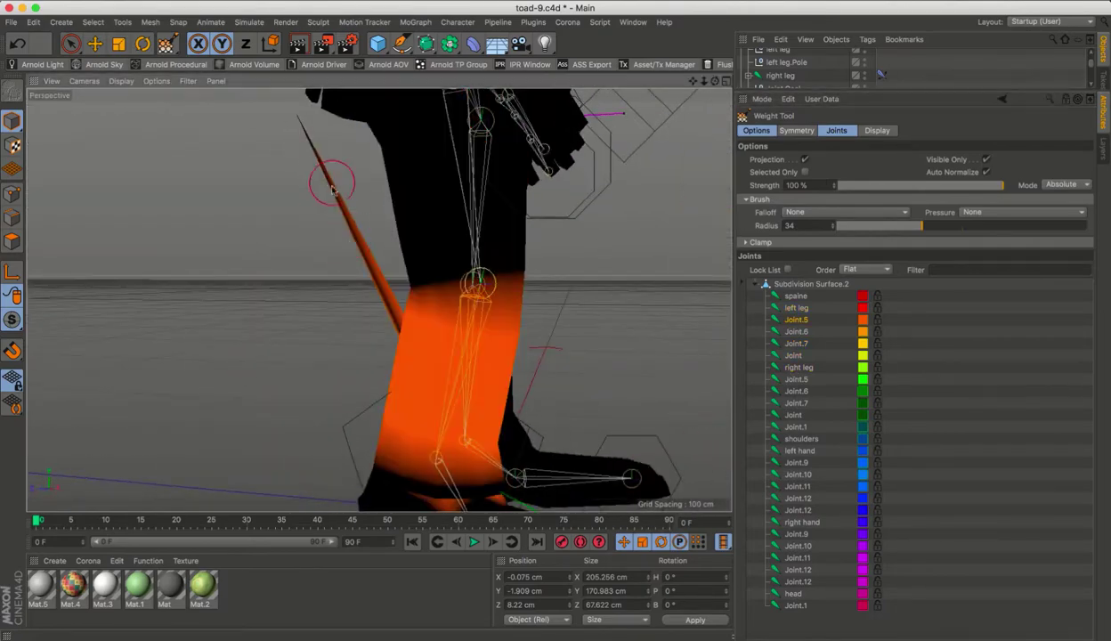
mouse_move(331, 187)
alt+mouse_down()
mouse_move(368, 262)
mouse_move(442, 313)
mouse_move(575, 293)
mouse_move(389, 350)
mouse_move(319, 277)
mouse_move(411, 330)
mouse_move(338, 356)
alt+mouse_up()
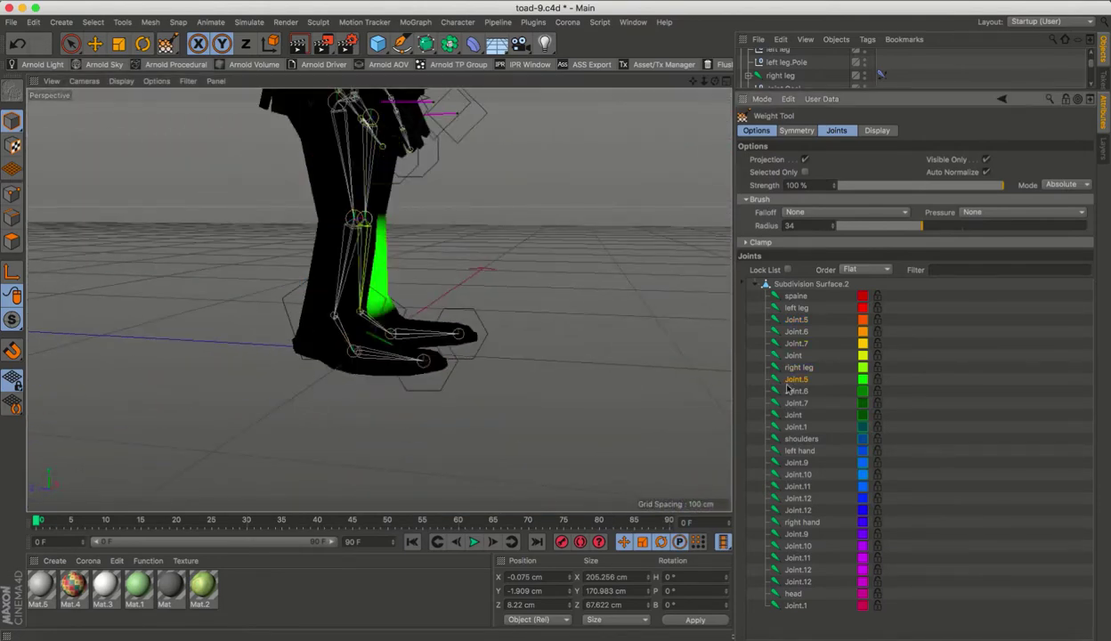
click(788, 389)
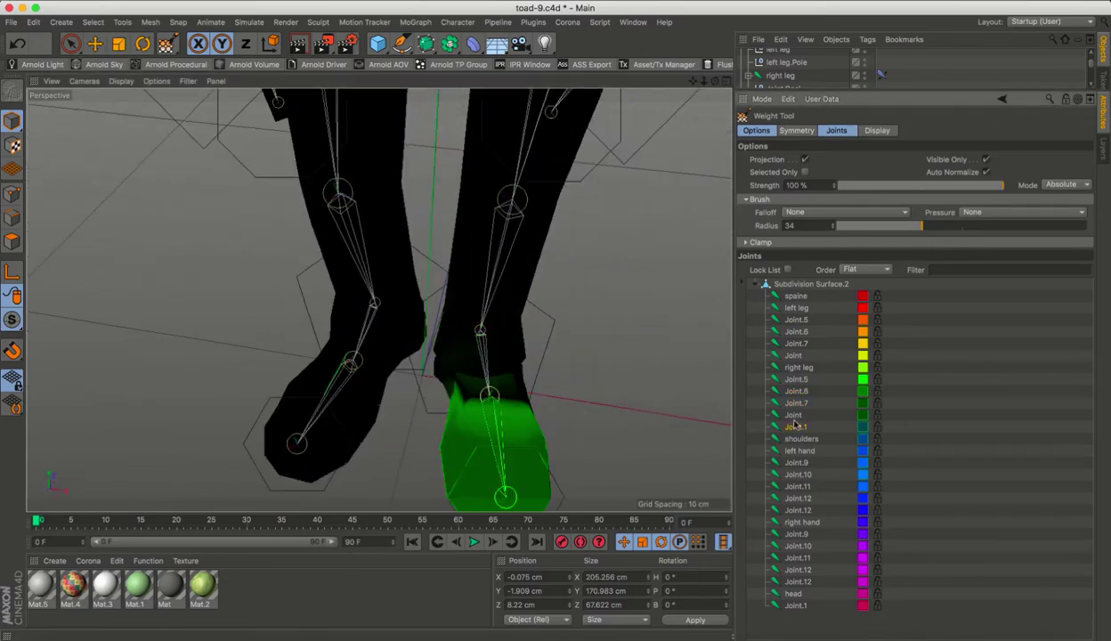
click(795, 426)
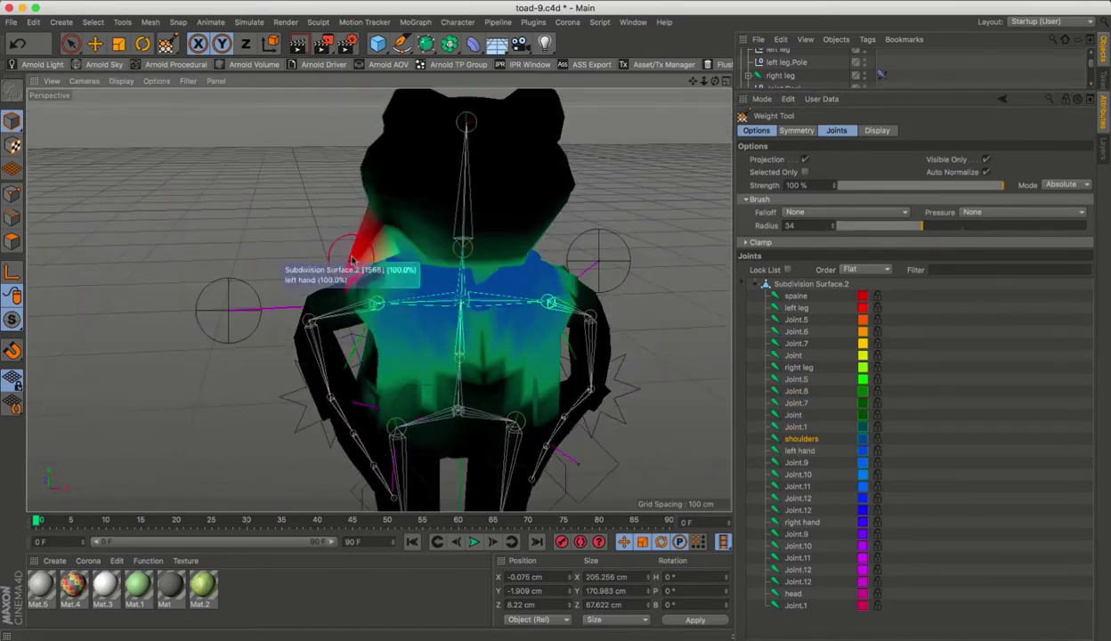
Review the left hand, Joint.9, Joint.11 and Joint.1 weights around the left arm.
mouse_move(351, 259)
alt+mouse_down()
mouse_move(422, 239)
mouse_move(309, 365)
mouse_move(439, 228)
mouse_move(293, 322)
mouse_move(484, 235)
mouse_move(312, 285)
mouse_move(389, 293)
mouse_move(267, 296)
mouse_move(496, 255)
mouse_move(379, 293)
mouse_move(367, 243)
alt+mouse_up()
ctrl+shift+click(258, 336)
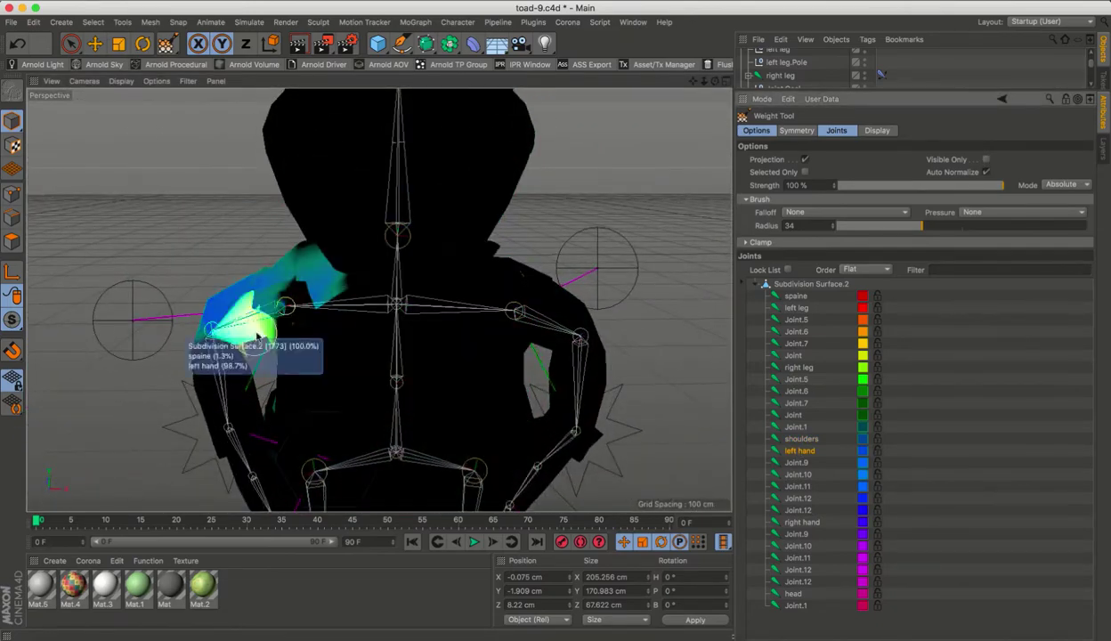
mouse_move(258, 336)
alt+mouse_down()
mouse_move(311, 293)
mouse_move(366, 282)
mouse_move(483, 317)
mouse_move(427, 267)
alt+mouse_up()
click(796, 463)
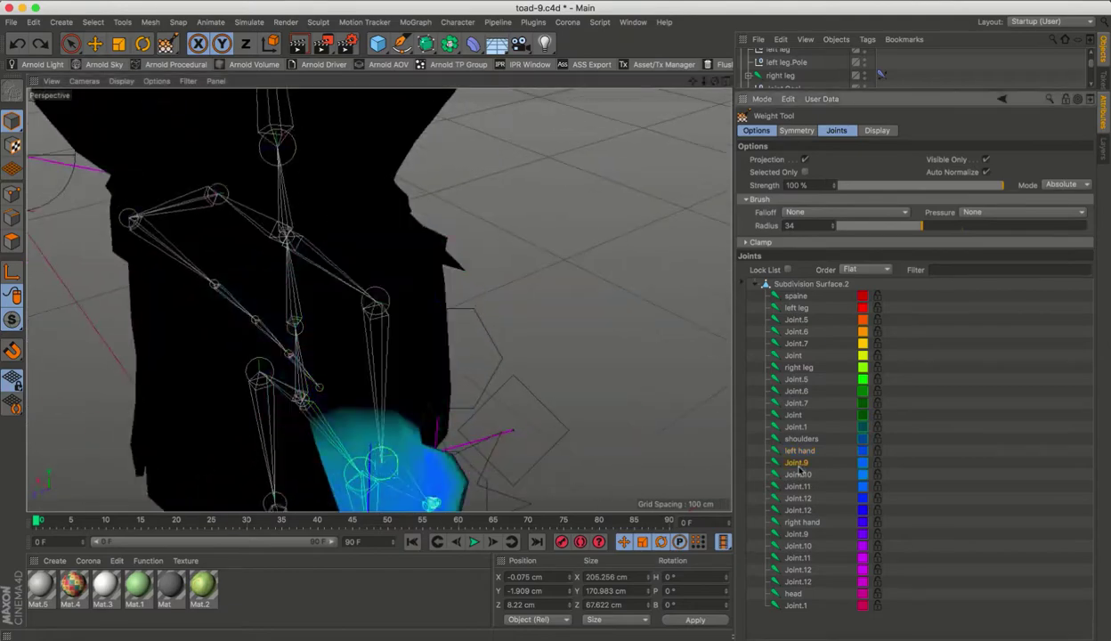
click(797, 486)
click(798, 486)
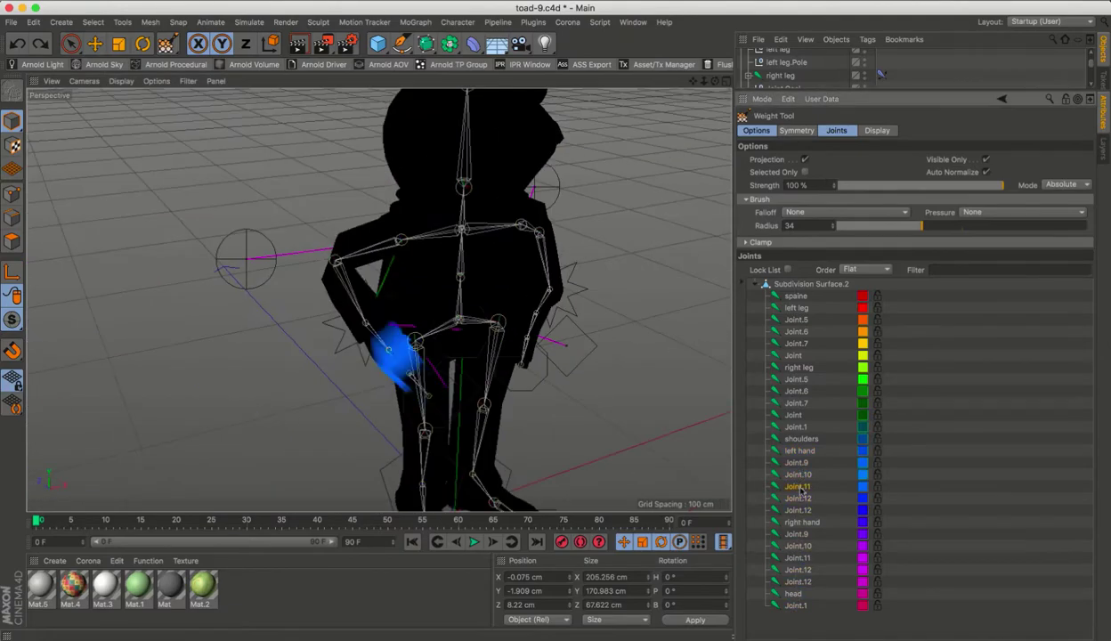
click(797, 428)
Paint the shoulders joint's weights across the torso, checking them from side and front.
mouse_move(418, 249)
alt+mouse_down()
mouse_move(485, 227)
mouse_move(392, 283)
mouse_move(565, 293)
mouse_move(496, 348)
mouse_move(341, 324)
alt+mouse_up()
click(334, 324)
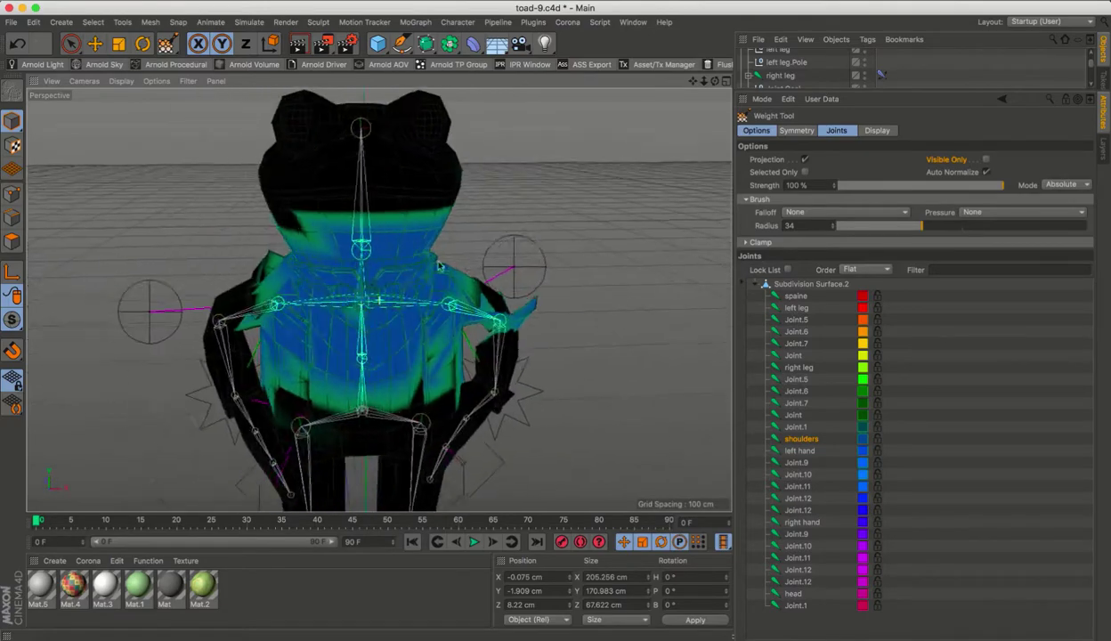
mouse_move(438, 266)
alt+mouse_down()
mouse_move(236, 240)
mouse_move(504, 173)
alt+mouse_up()
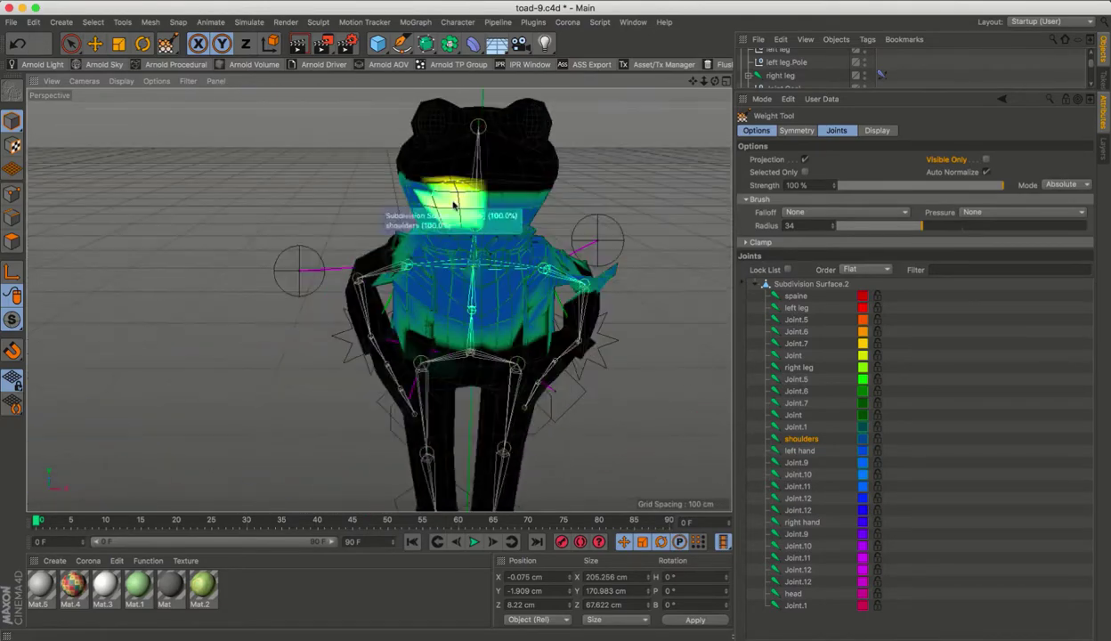
alt+drag(393, 264, 272, 268)
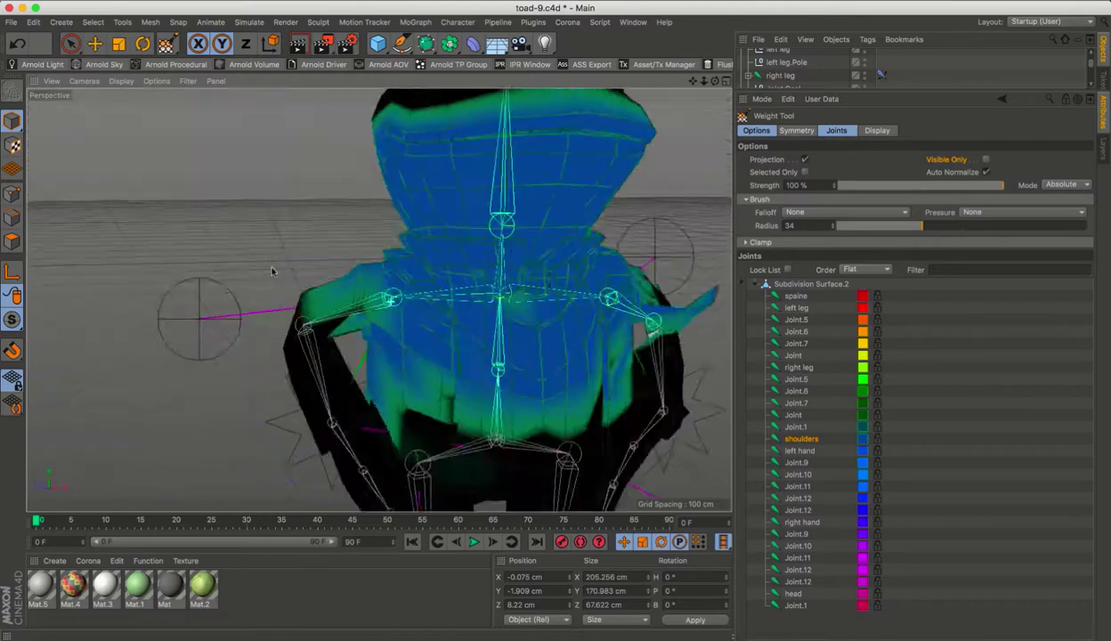
mouse_move(384, 348)
alt+mouse_down()
mouse_move(178, 248)
mouse_move(522, 345)
mouse_move(260, 259)
mouse_move(362, 260)
alt+mouse_up()
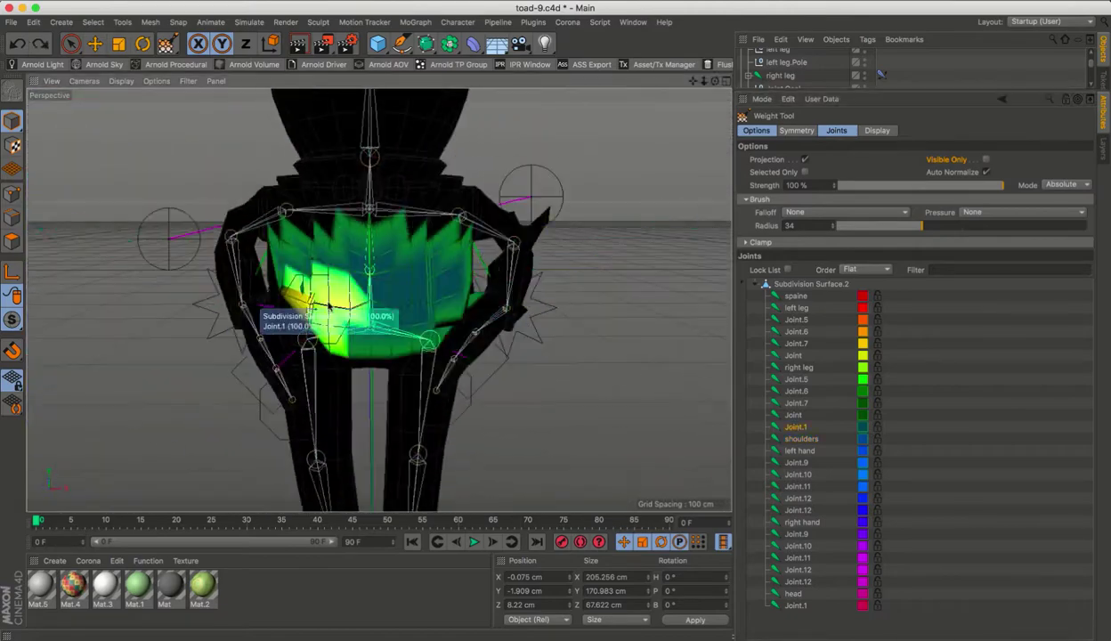
click(801, 439)
mouse_move(533, 356)
alt+mouse_down()
mouse_move(402, 350)
mouse_move(507, 338)
mouse_move(280, 305)
alt+mouse_up()
alt+drag(557, 308, 563, 214)
Reselect the frog mesh for weight painting and show Joint.6 weights near the shoulder.
key(e)
alt+drag(361, 309, 400, 293)
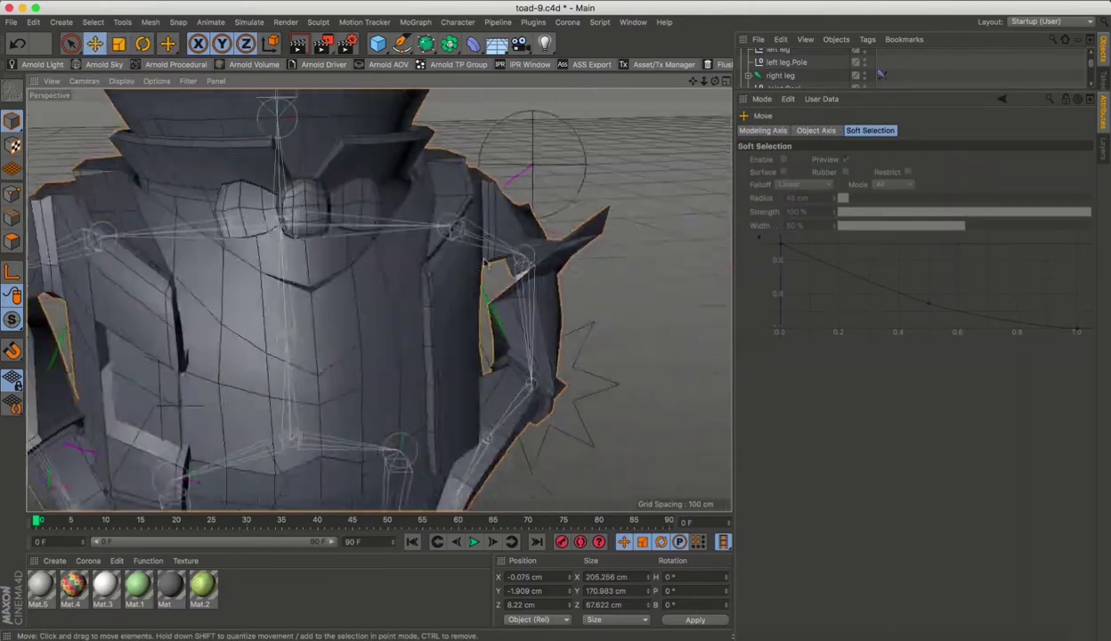
click(795, 160)
mouse_move(385, 354)
alt+mouse_down()
mouse_move(382, 241)
mouse_move(485, 318)
mouse_move(534, 292)
mouse_move(628, 280)
mouse_move(158, 310)
mouse_move(446, 280)
mouse_move(422, 298)
mouse_move(236, 297)
alt+mouse_up()
click(795, 484)
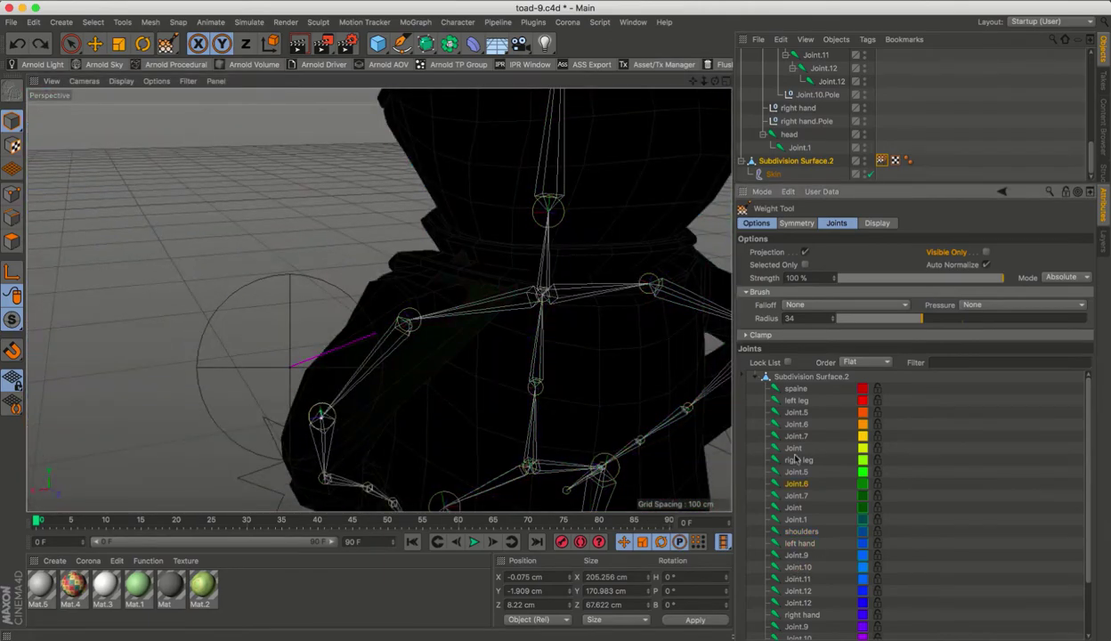
Paint the right hand joint's weights along the arm, inspecting it from behind and close up.
drag(876, 185, 877, 121)
mouse_move(374, 293)
alt+mouse_down()
mouse_move(267, 285)
mouse_move(425, 363)
mouse_move(439, 189)
mouse_move(574, 257)
mouse_move(471, 264)
mouse_move(375, 250)
alt+mouse_up()
click(800, 551)
mouse_move(480, 267)
alt+mouse_down()
mouse_move(396, 223)
mouse_move(374, 436)
mouse_move(459, 307)
mouse_move(436, 322)
mouse_move(568, 329)
mouse_move(476, 342)
mouse_move(358, 216)
alt+mouse_up()
key(e)
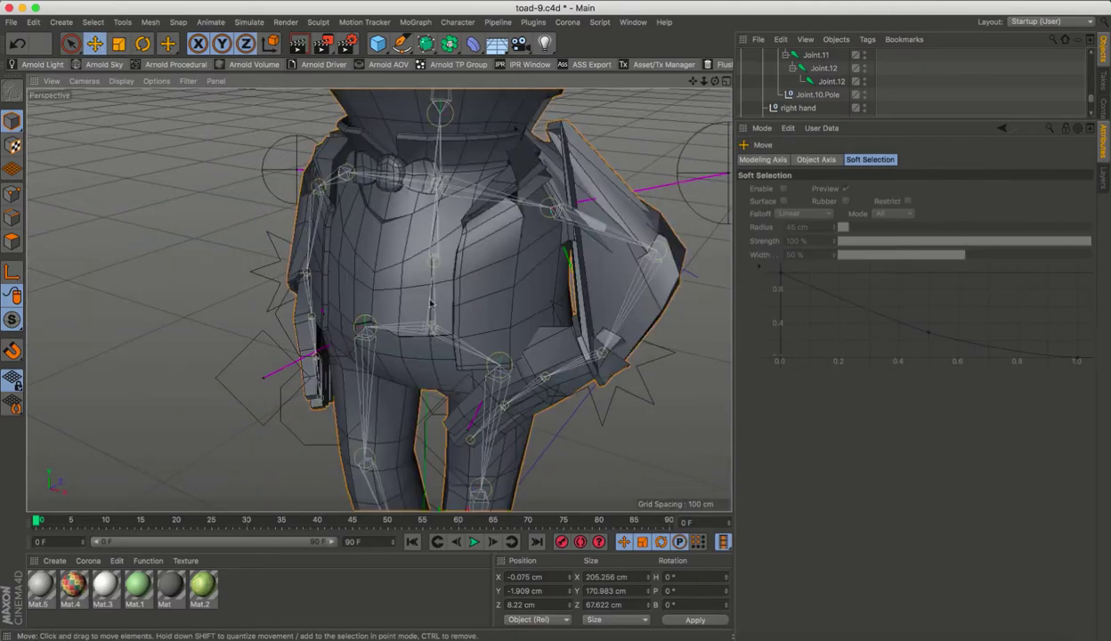
mouse_move(430, 322)
alt+mouse_down()
mouse_move(479, 292)
mouse_move(374, 365)
mouse_move(647, 200)
alt+mouse_up()
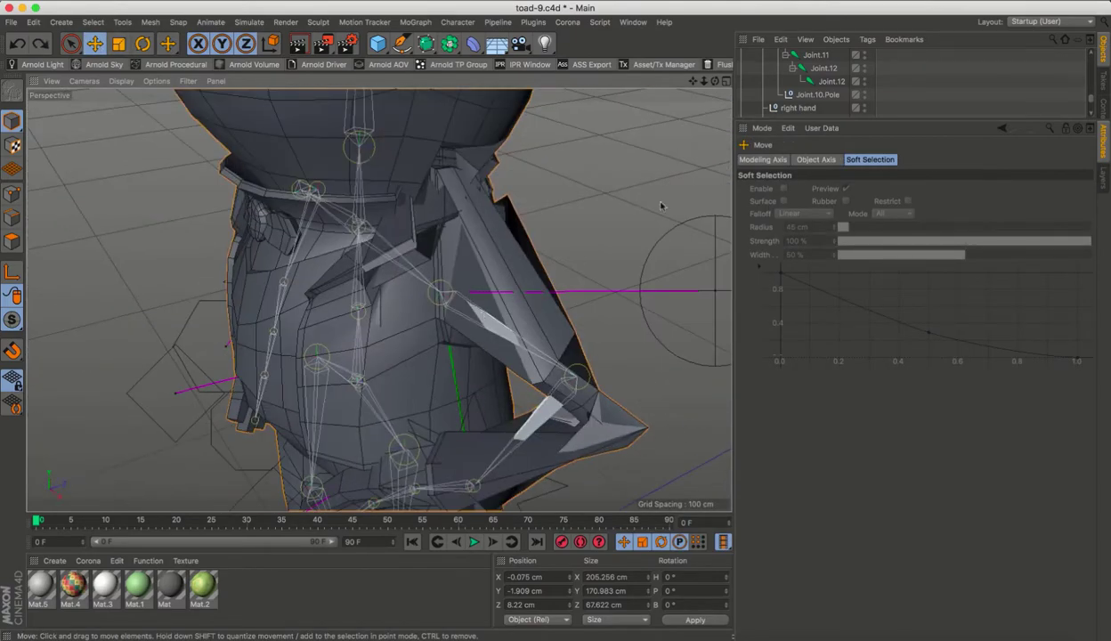
key(ctrl+z)
mouse_move(660, 297)
alt+mouse_down()
mouse_move(614, 267)
mouse_move(665, 303)
mouse_move(509, 297)
mouse_move(539, 244)
mouse_move(492, 280)
alt+mouse_up()
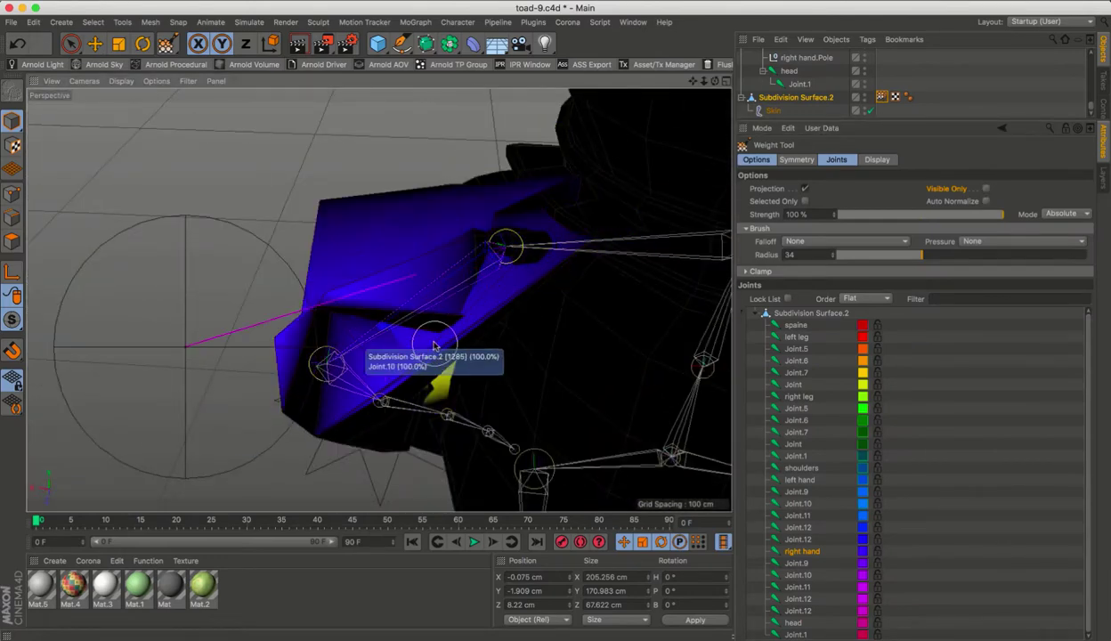
Paint the right hand's weights with the brush radius set to 18.
alt+drag(434, 345, 409, 403)
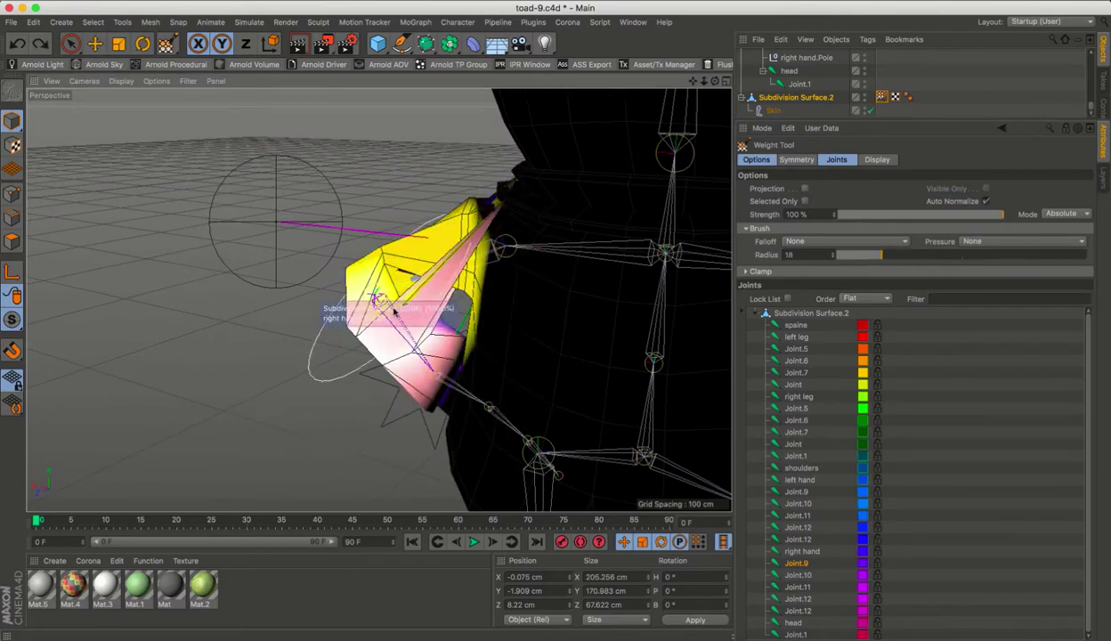
mouse_move(421, 299)
alt+mouse_down()
mouse_move(372, 290)
mouse_move(342, 330)
mouse_move(347, 292)
mouse_move(402, 256)
mouse_move(640, 371)
mouse_move(454, 329)
mouse_move(550, 315)
mouse_move(528, 418)
mouse_move(607, 254)
mouse_move(525, 366)
mouse_move(427, 383)
mouse_move(523, 357)
alt+mouse_up()
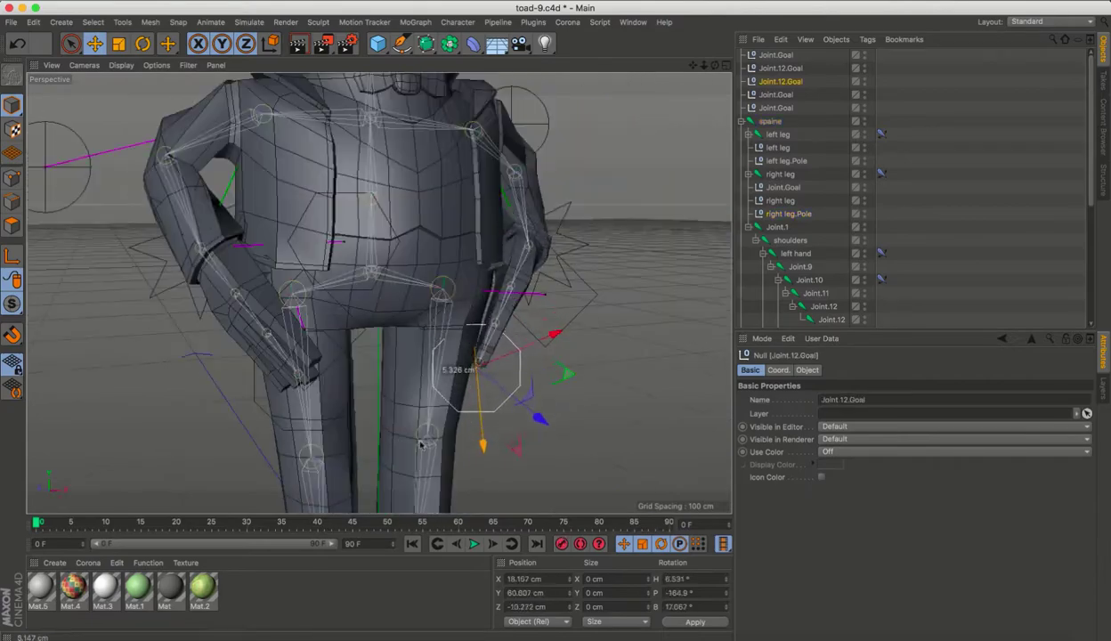
Lower the frog's right arm by dragging its hand goal downward to test the skin.
alt+drag(326, 402, 542, 343)
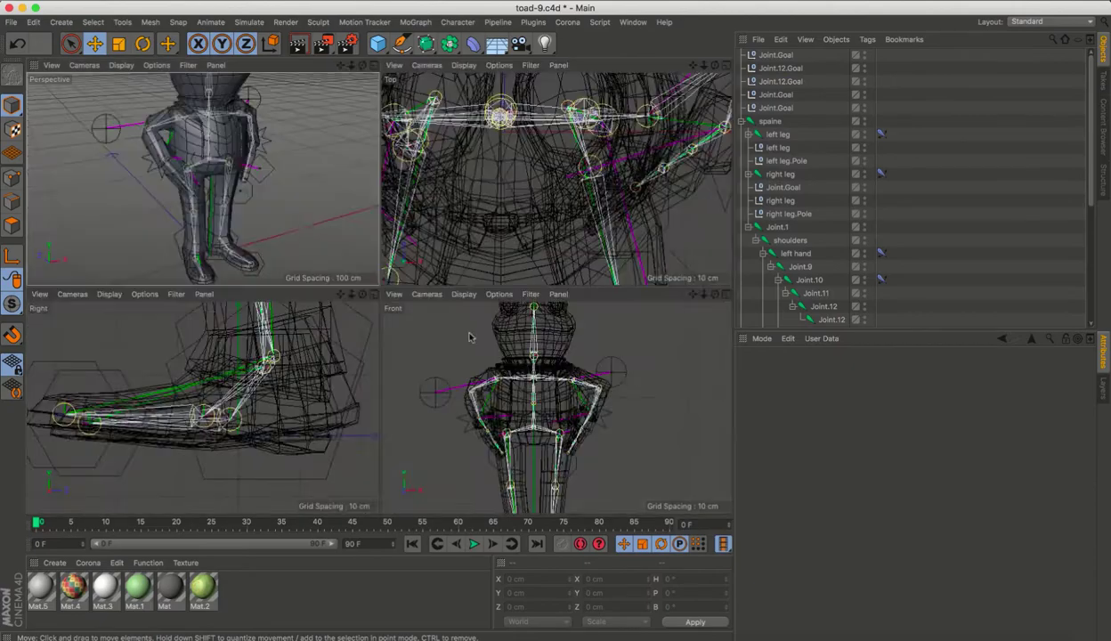
click(790, 309)
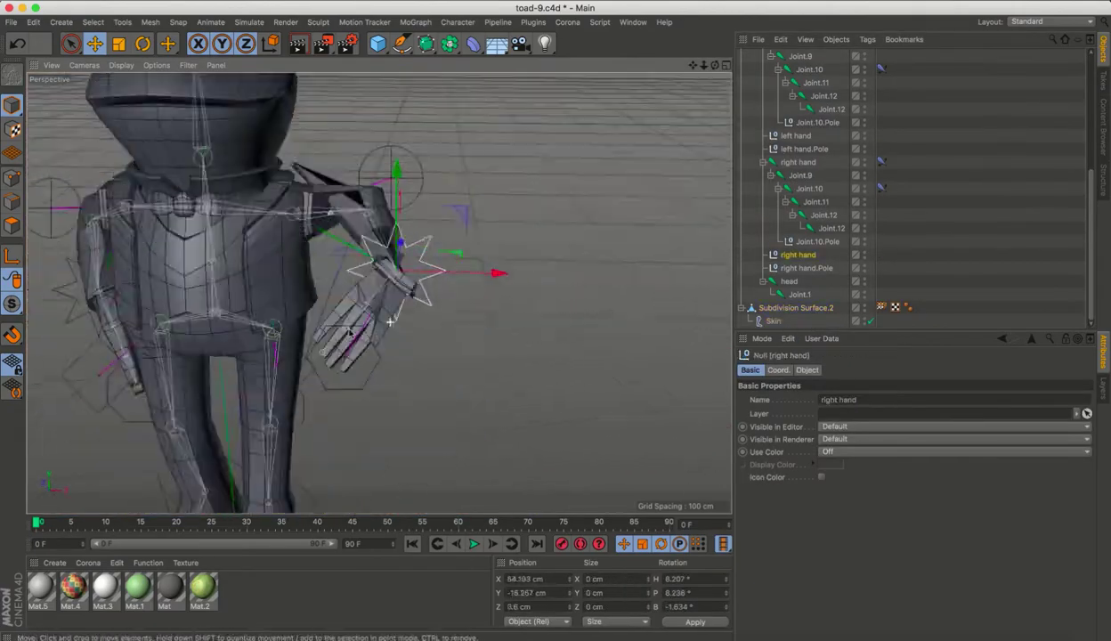
drag(532, 323, 399, 387)
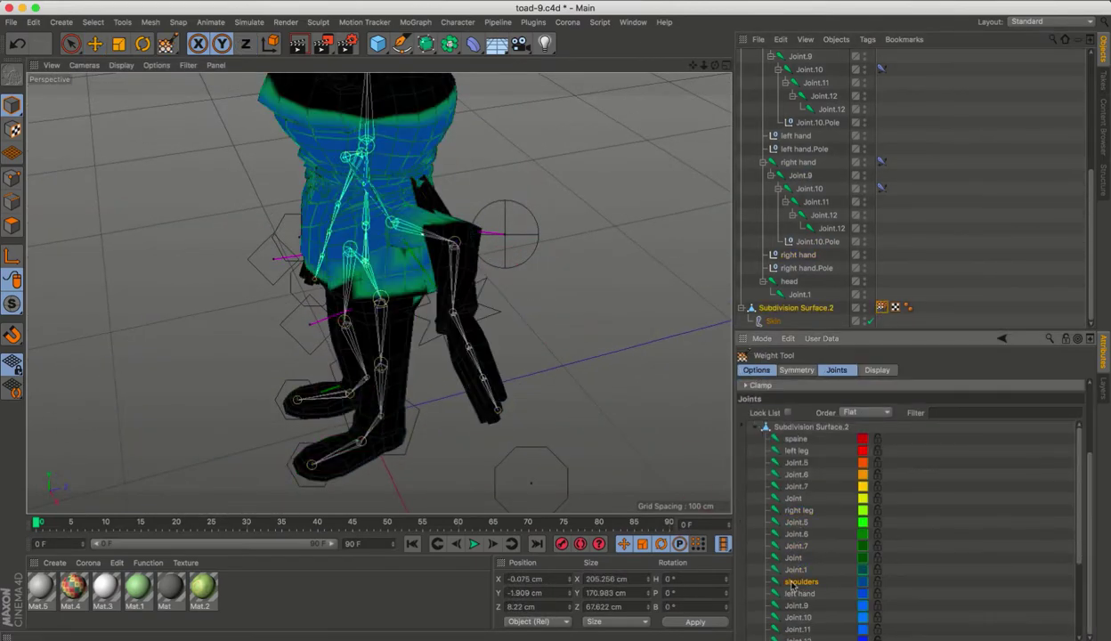
Check Joint.9's upper-arm weights around the torso and from the front.
alt+drag(401, 267, 498, 227)
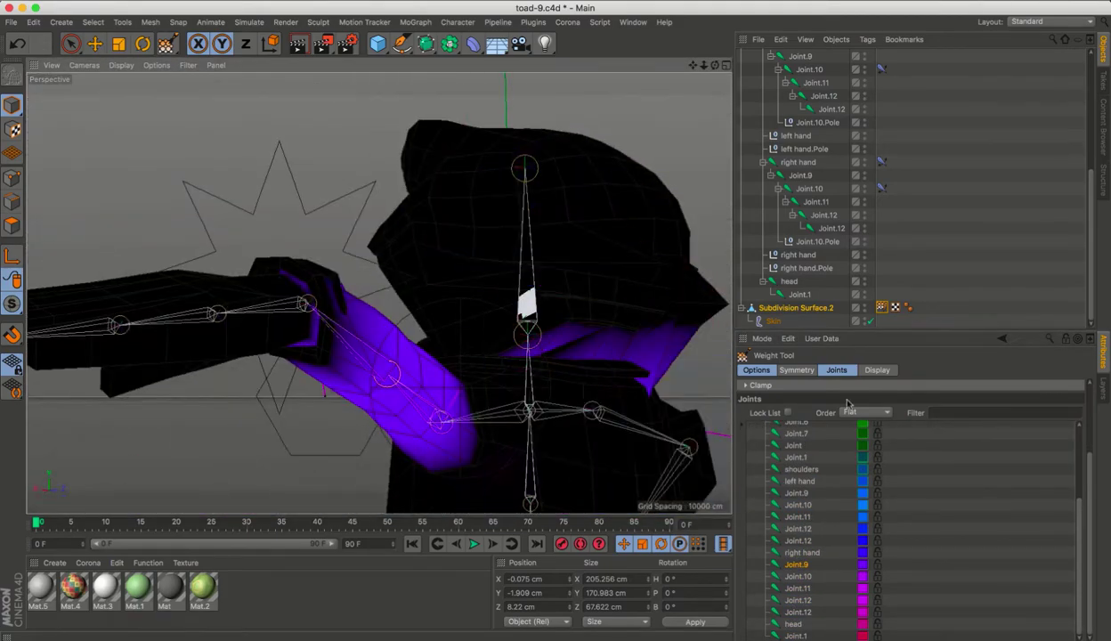
scroll(847, 403, up, 3)
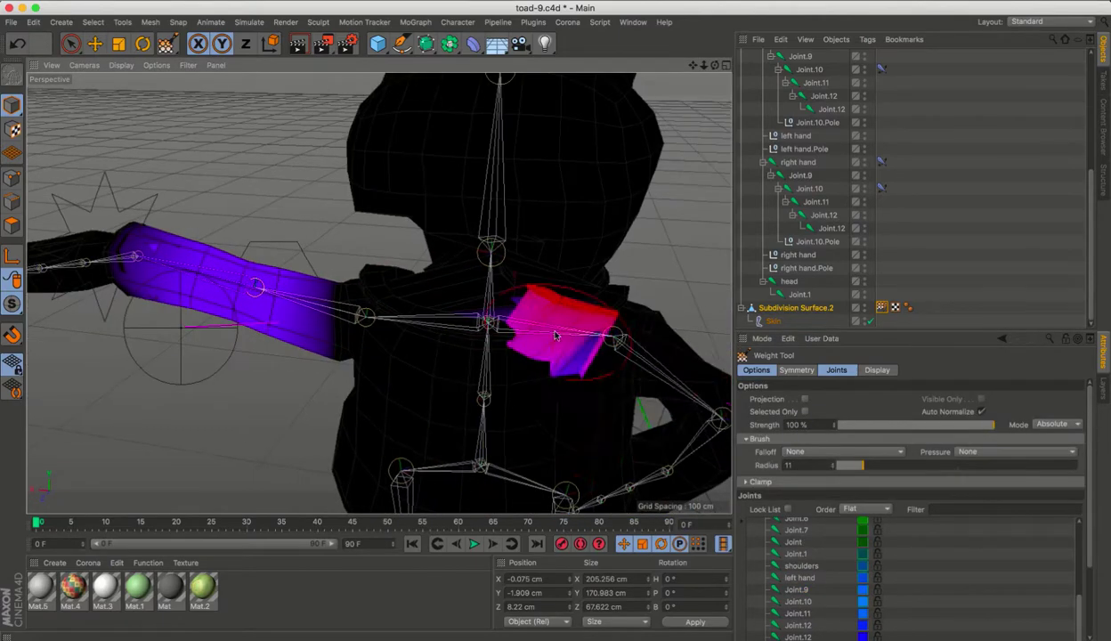
alt+drag(554, 335, 539, 402)
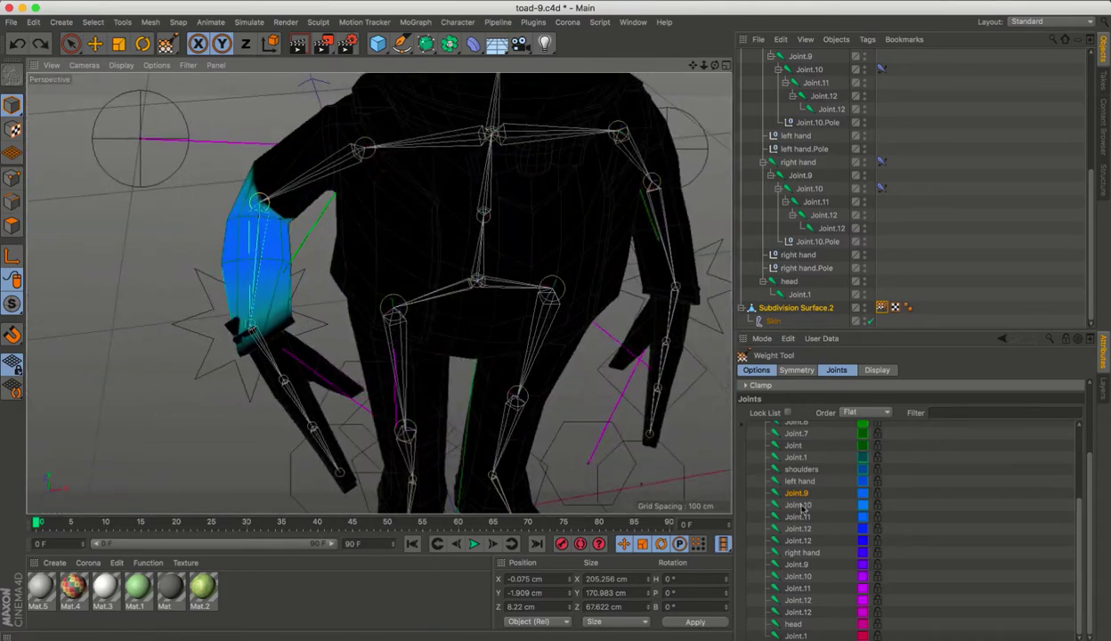
Choose another arm joint in the Joints list for weight painting.
click(792, 517)
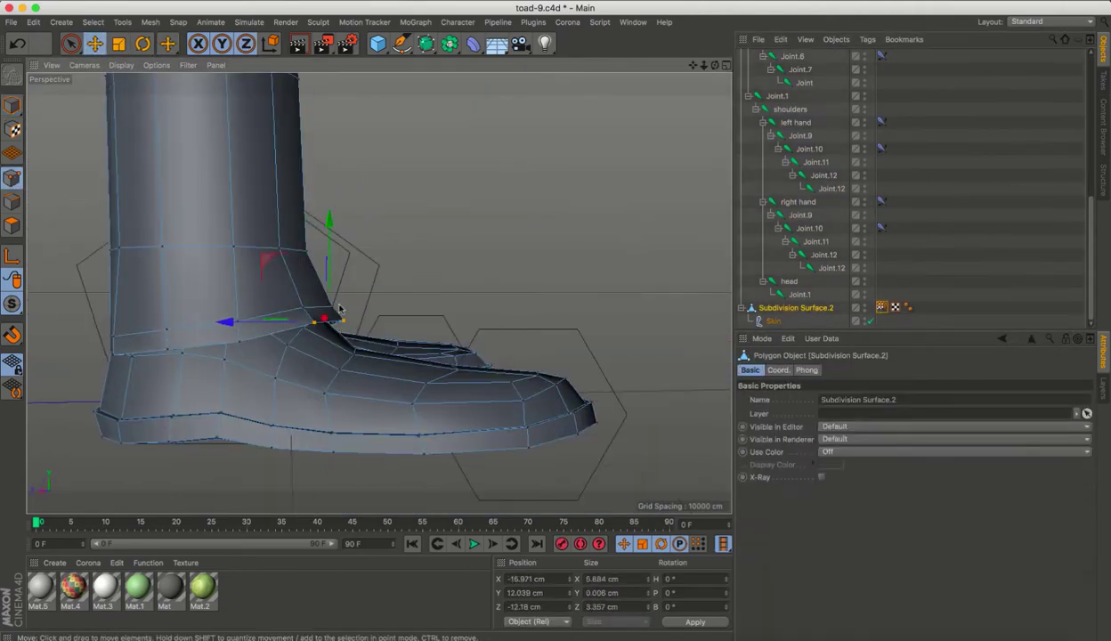
Reopen weight painting on the frog's skin from its Weight tag.
double_click(884, 308)
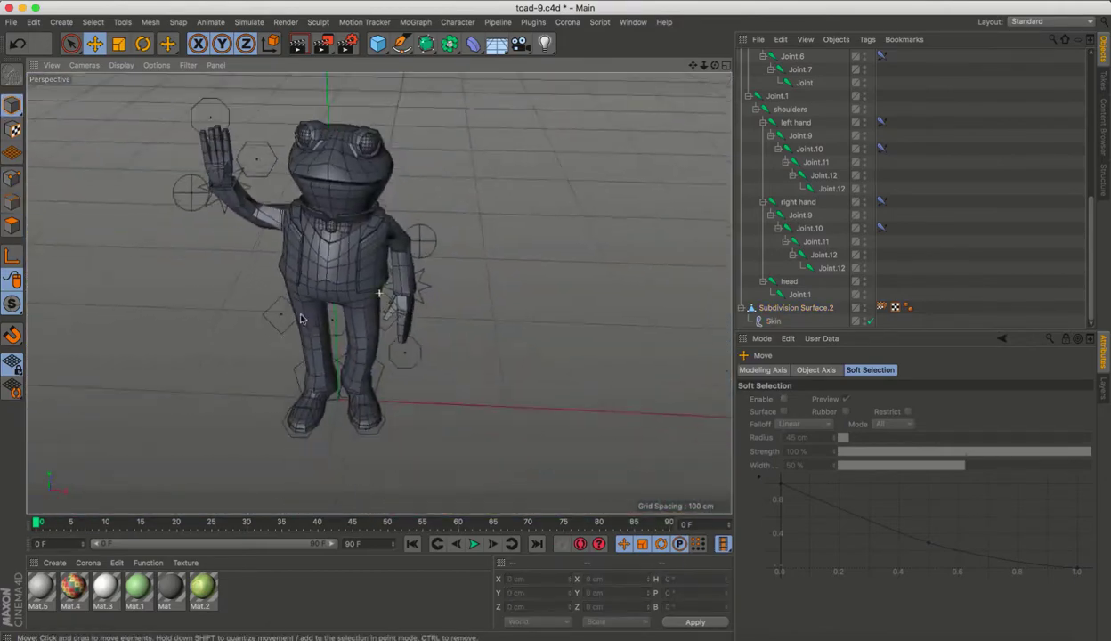
Test deformation by pulling the spine joint up and rotating the spine chain.
key(ctrl+z)
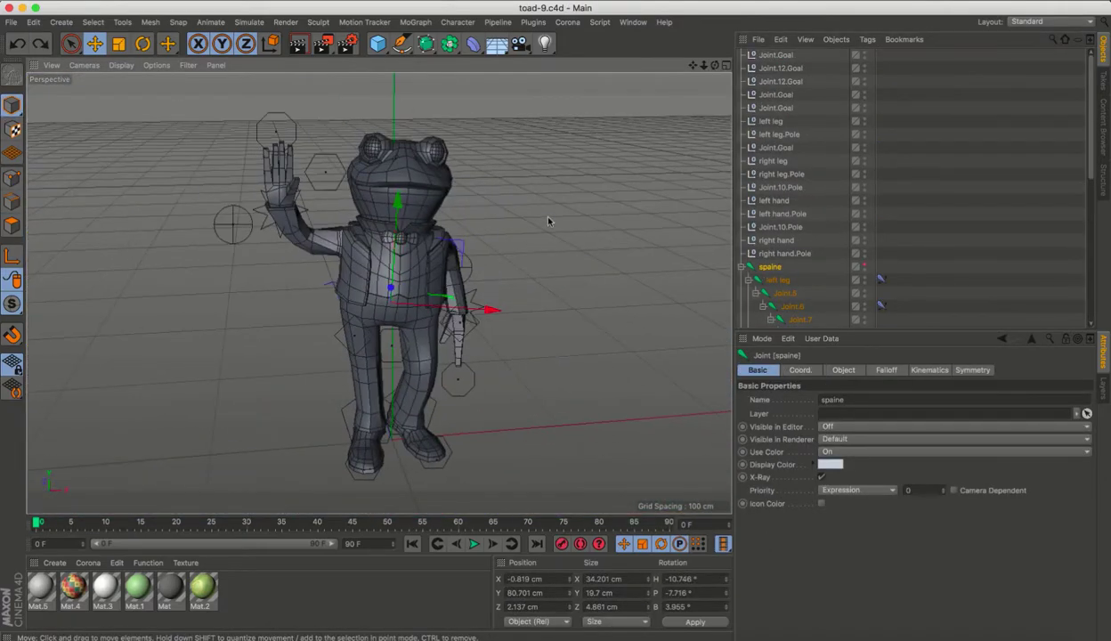
drag(477, 246, 439, 204)
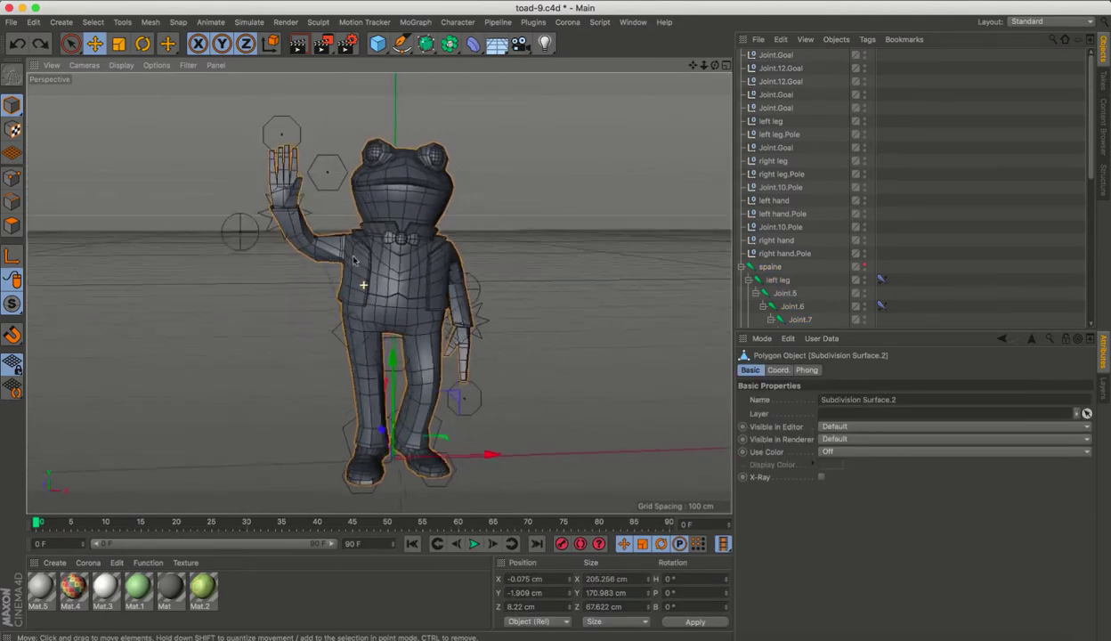
click(458, 272)
key(r)
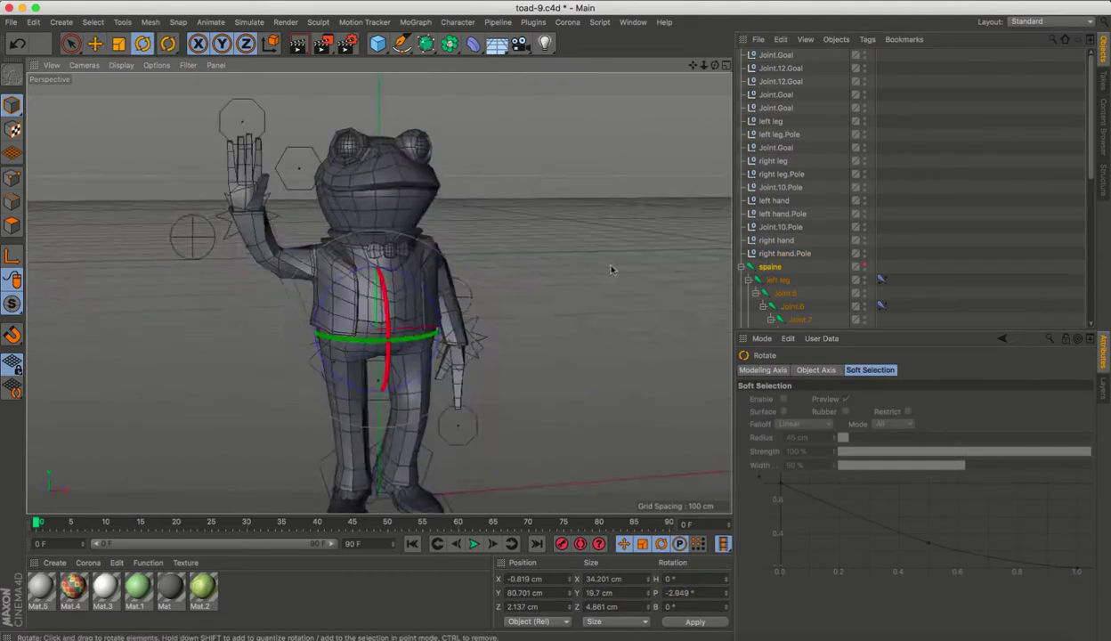
Undo the spine and arm pose changes to restore the upright frog.
key(ctrl+z)
key(ctrl+z)
key(ctrl+z)
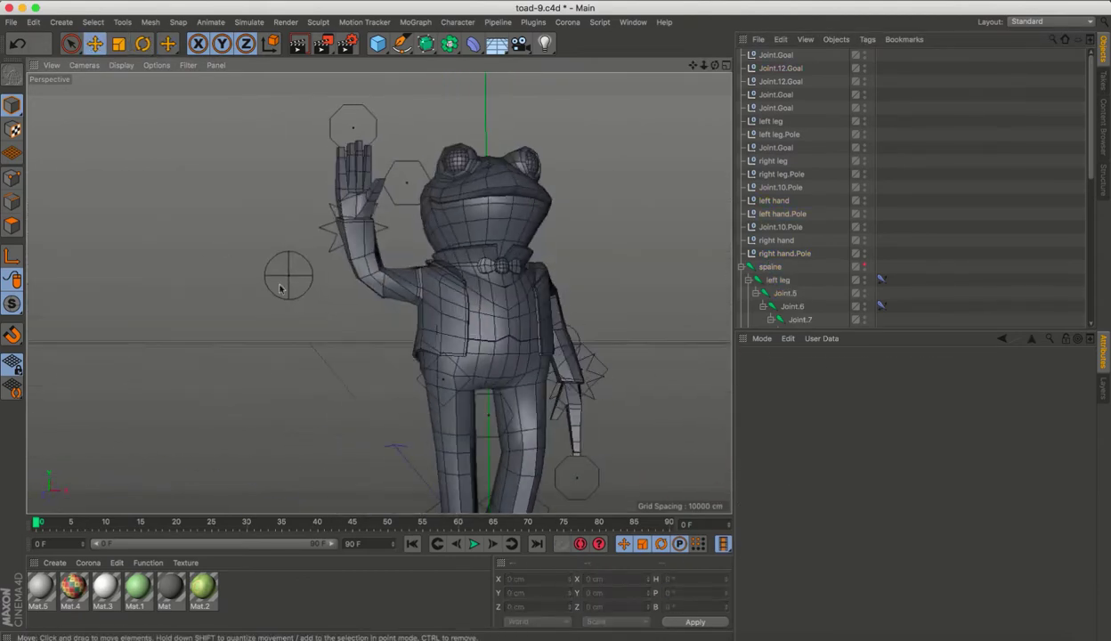
key(ctrl+z)
key(ctrl+z)
key(ctrl+z)
key(ctrl+z)
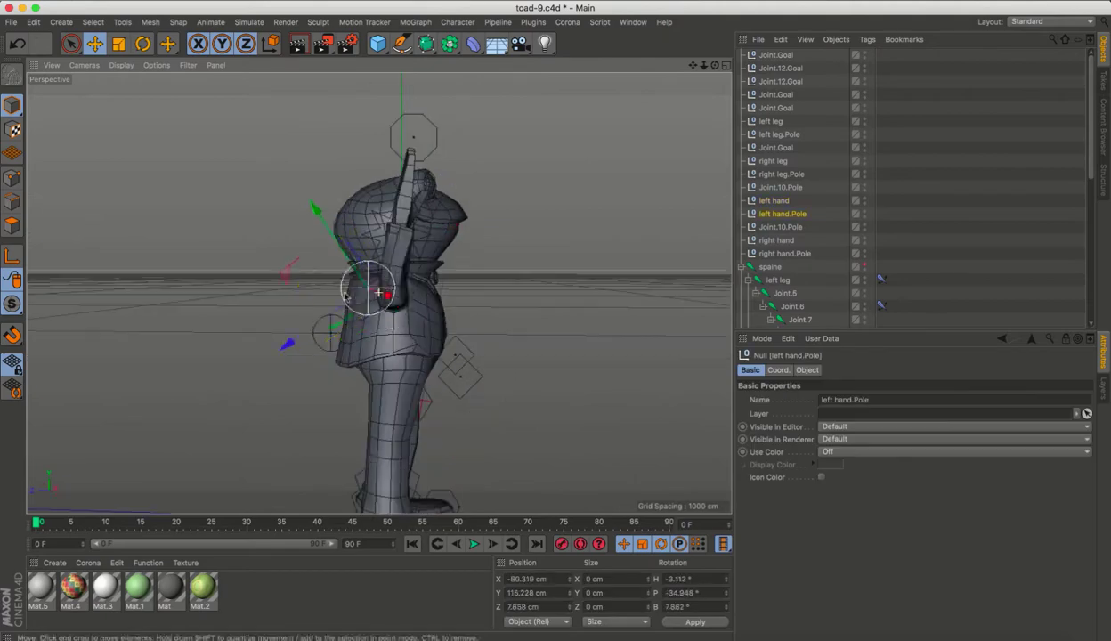
key(ctrl+z)
key(ctrl+z)
key(ctrl+z)
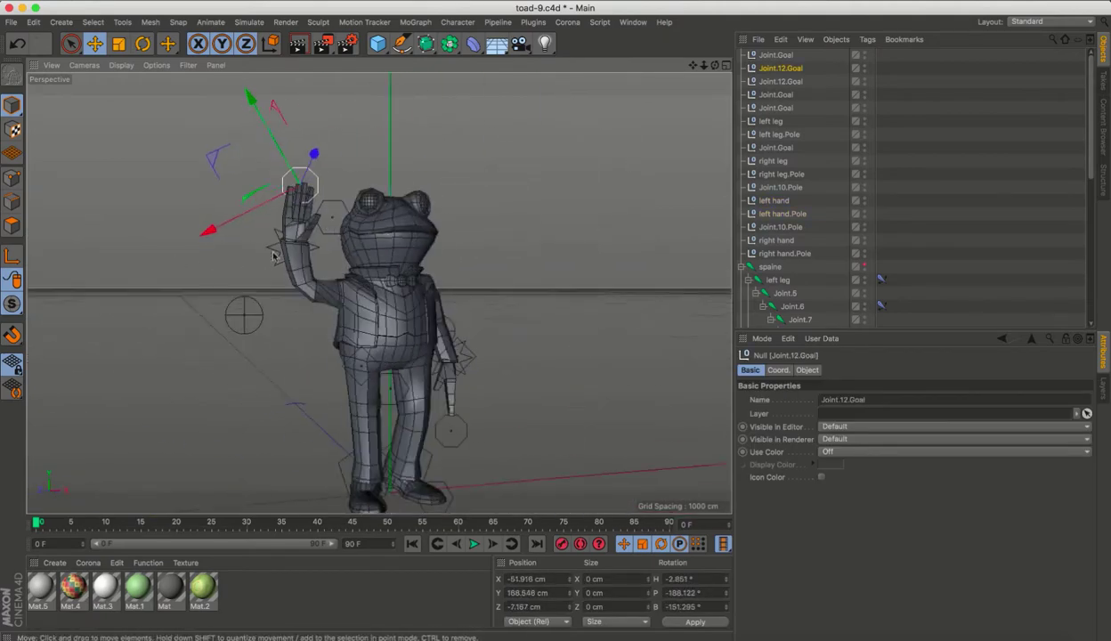
key(ctrl+z)
key(ctrl+z)
key(ctrl+z)
key(ctrl+z)
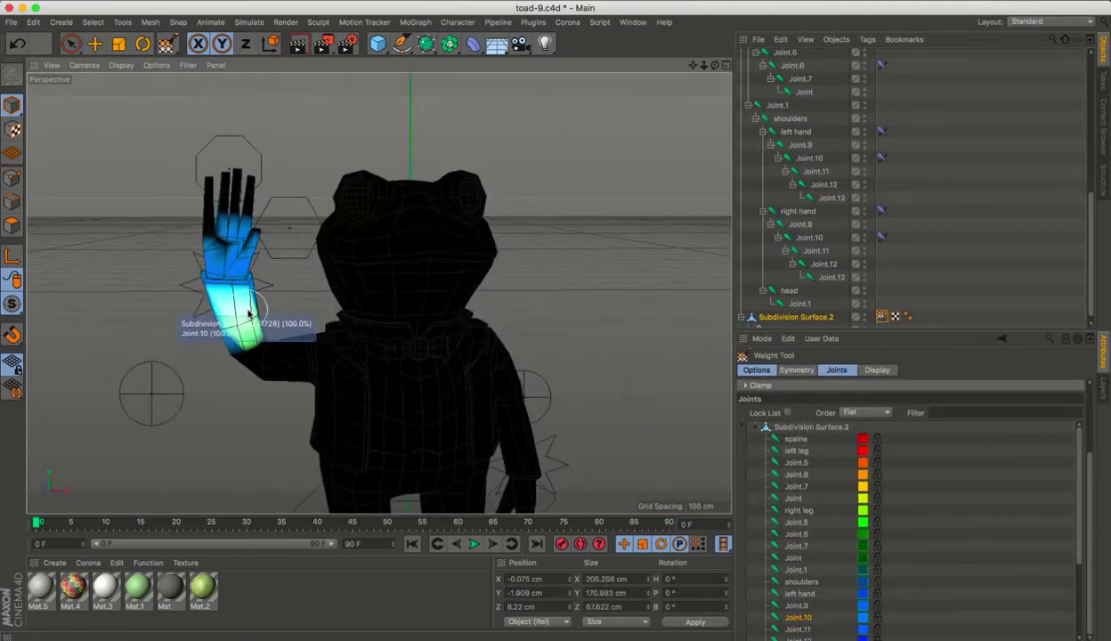
key(ctrl+z)
Show the left hand joint's weights on the raised arm, viewed from above and front.
key(ctrl+z)
key(ctrl+z)
key(ctrl+z)
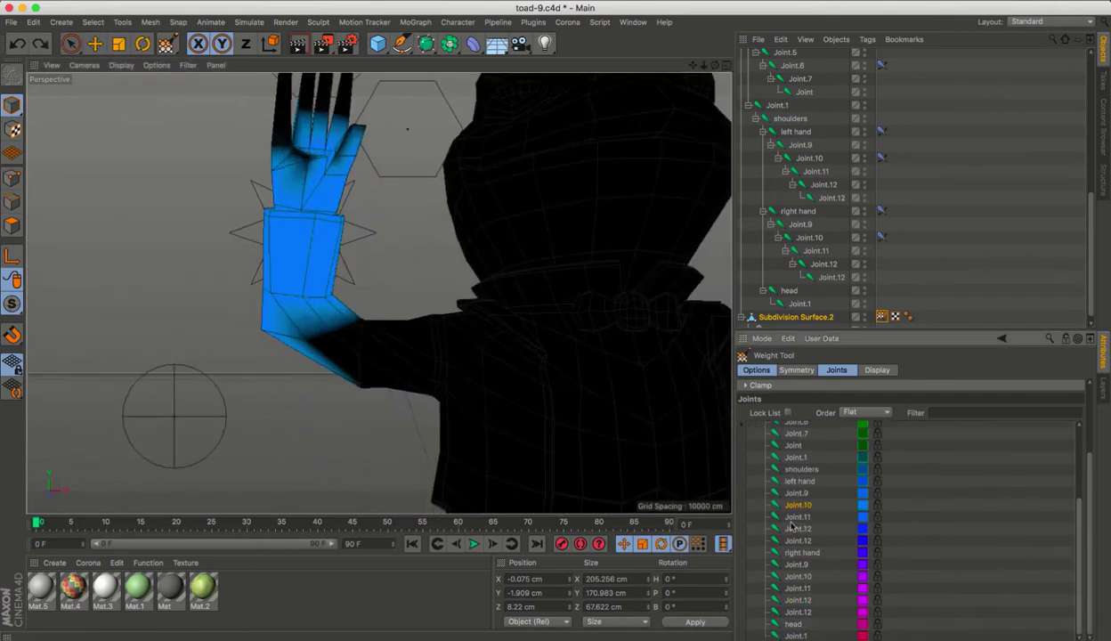
key(ctrl+z)
key(ctrl+z)
key(ctrl+z)
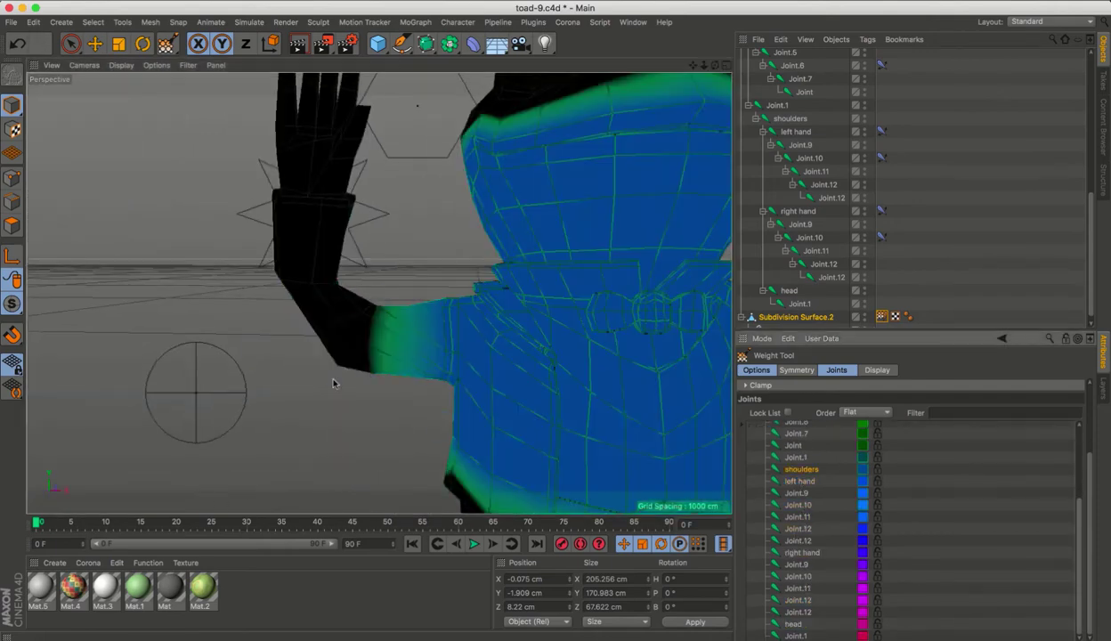
click(800, 481)
alt+drag(345, 229, 359, 403)
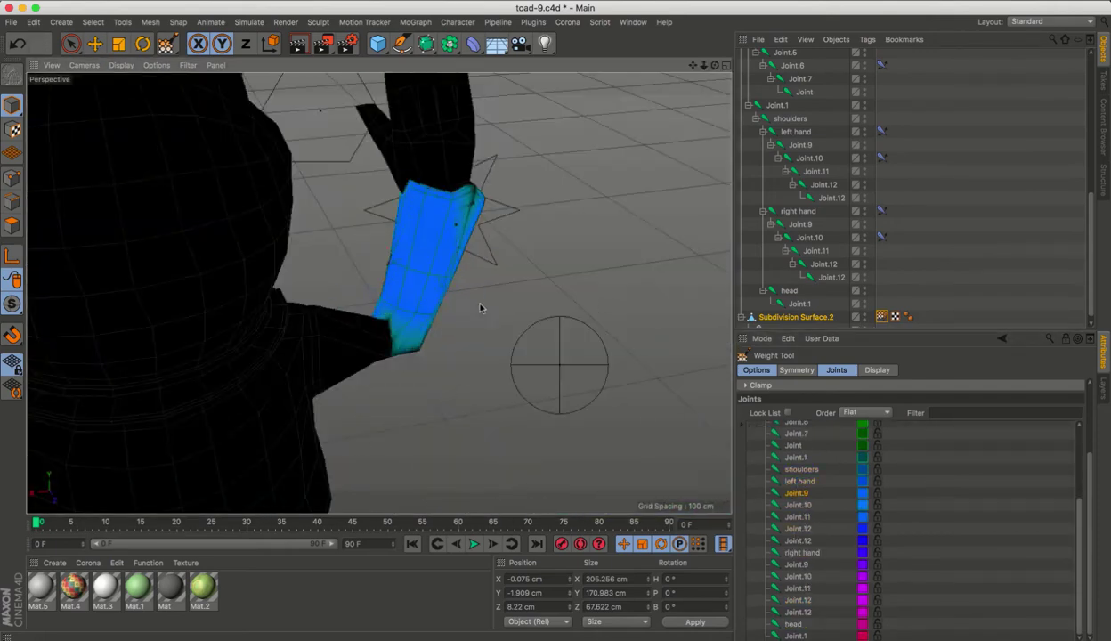
key(ctrl+z)
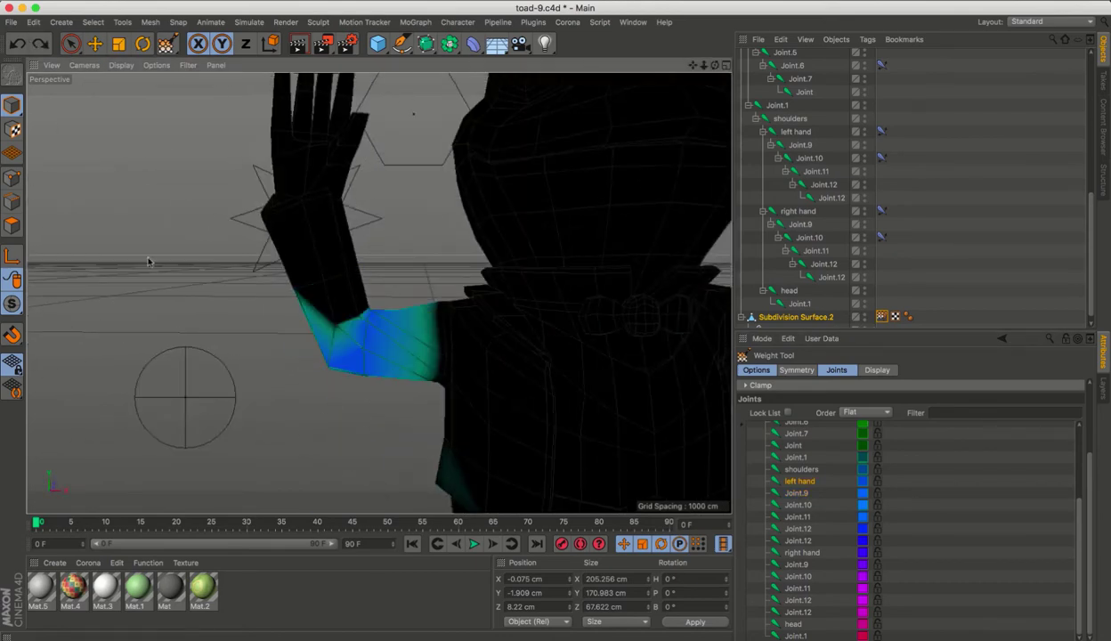
key(ctrl+z)
key(ctrl+z)
key(ctrl+z)
scroll(879, 579, down, 3)
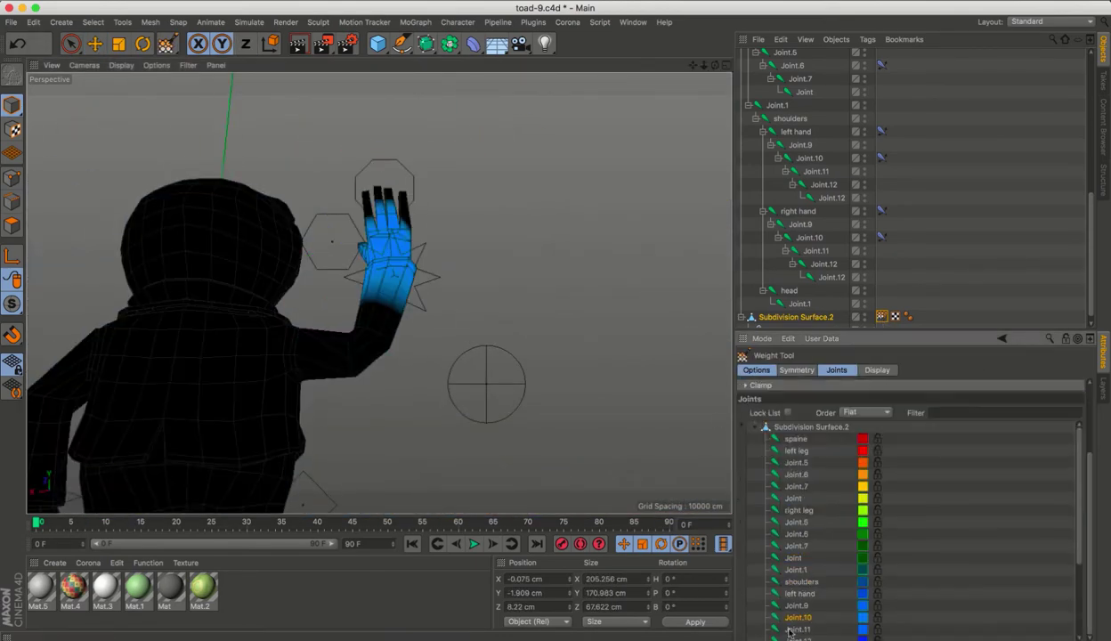
alt+drag(356, 347, 378, 414)
mouse_move(300, 334)
alt+mouse_down()
mouse_move(367, 362)
mouse_move(285, 433)
mouse_move(293, 413)
alt+mouse_up()
Refine shoulders and left hand weights, then leave weight painting for the Move tool.
click(799, 581)
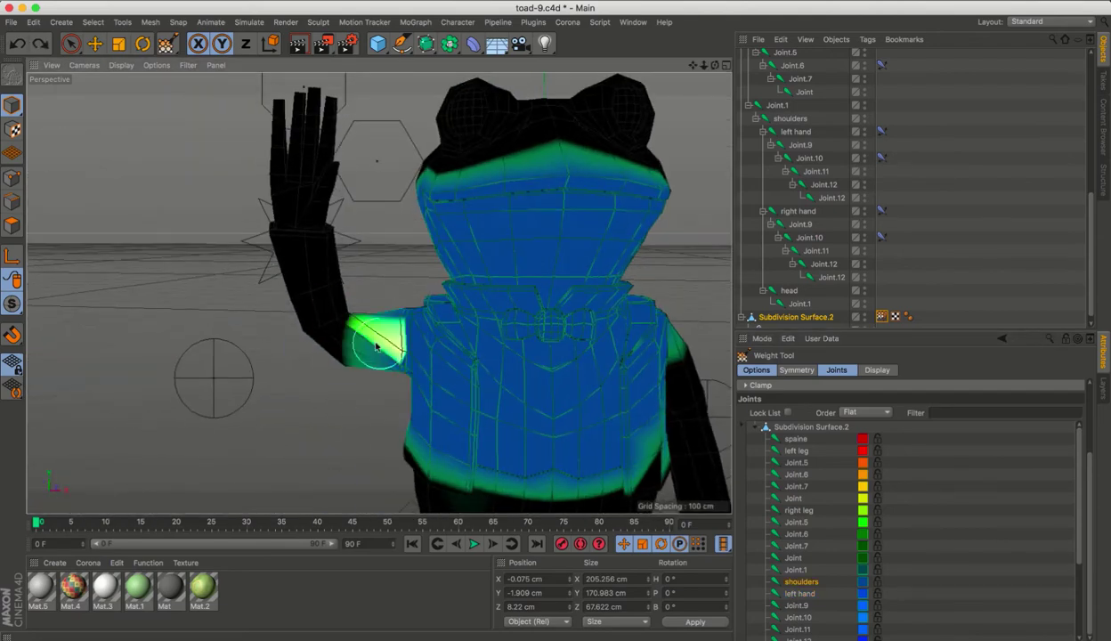
mouse_move(358, 337)
alt+mouse_down()
mouse_move(414, 358)
mouse_move(291, 338)
alt+mouse_up()
click(798, 593)
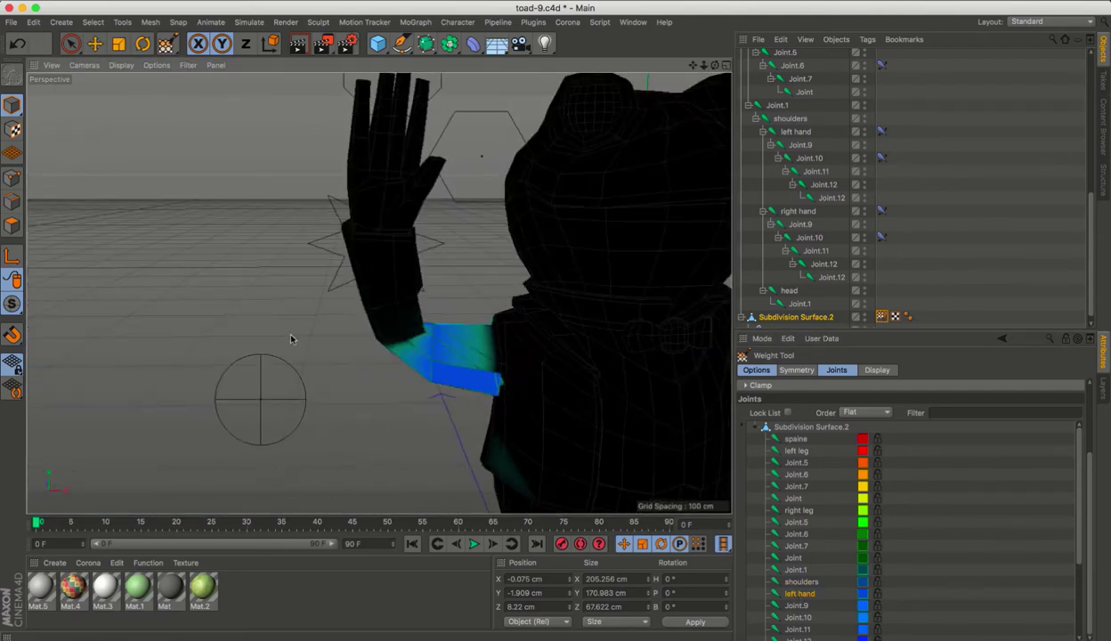
mouse_move(406, 399)
alt+mouse_down()
mouse_move(498, 350)
mouse_move(427, 320)
alt+mouse_up()
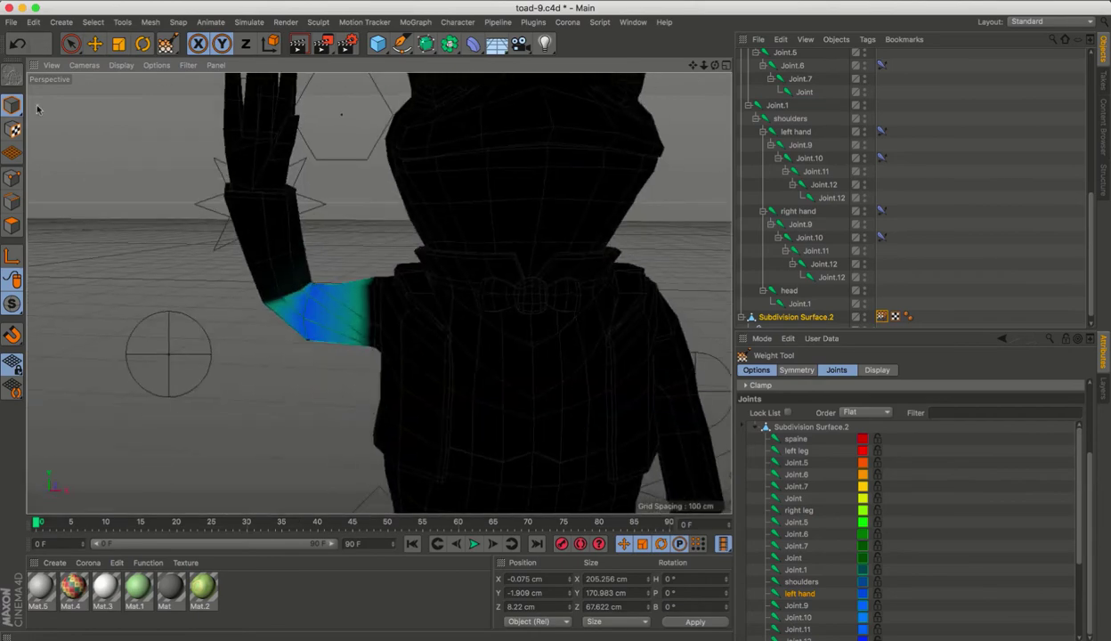
scroll(378, 287, down, 5)
key(e)
mouse_move(379, 288)
alt+mouse_down()
mouse_move(312, 298)
mouse_move(259, 225)
mouse_move(258, 265)
alt+mouse_up()
Zoom in on the raised left arm and check Joint.1's rotation from several angles.
click(14, 105)
key(e)
alt+drag(80, 223, 144, 354)
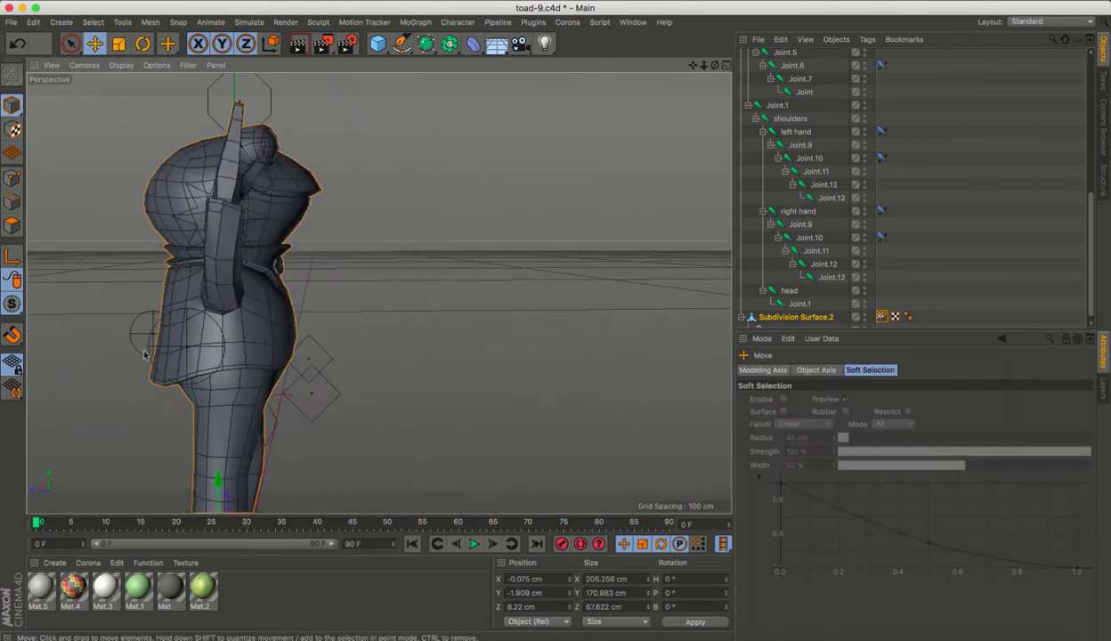
mouse_move(124, 279)
alt+mouse_down()
mouse_move(267, 267)
mouse_move(454, 223)
alt+mouse_up()
click(799, 304)
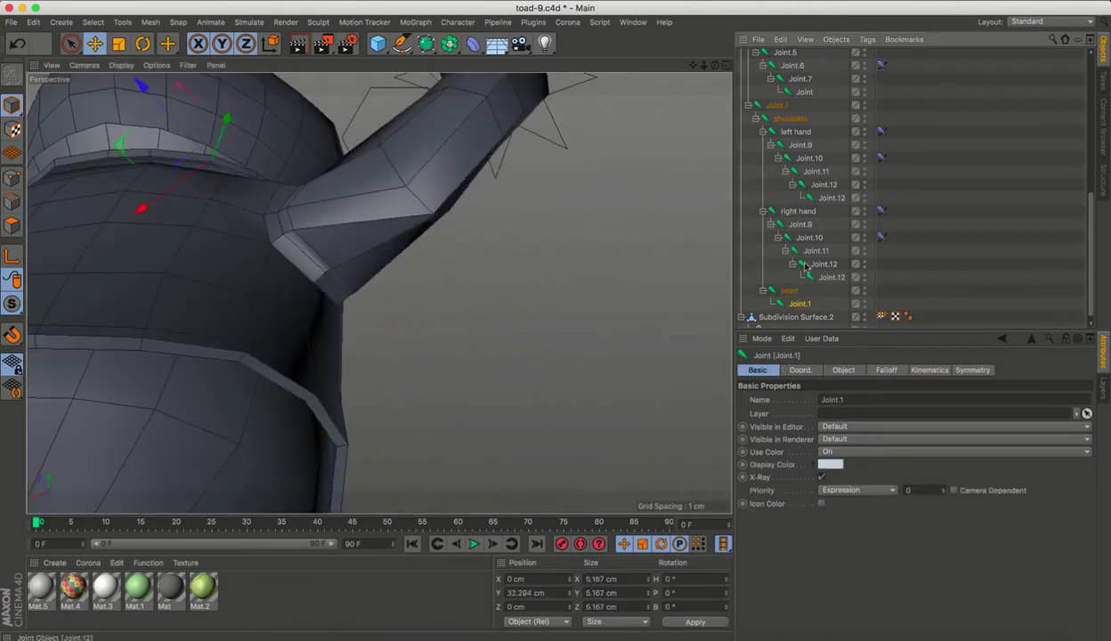
drag(1089, 233, 1090, 138)
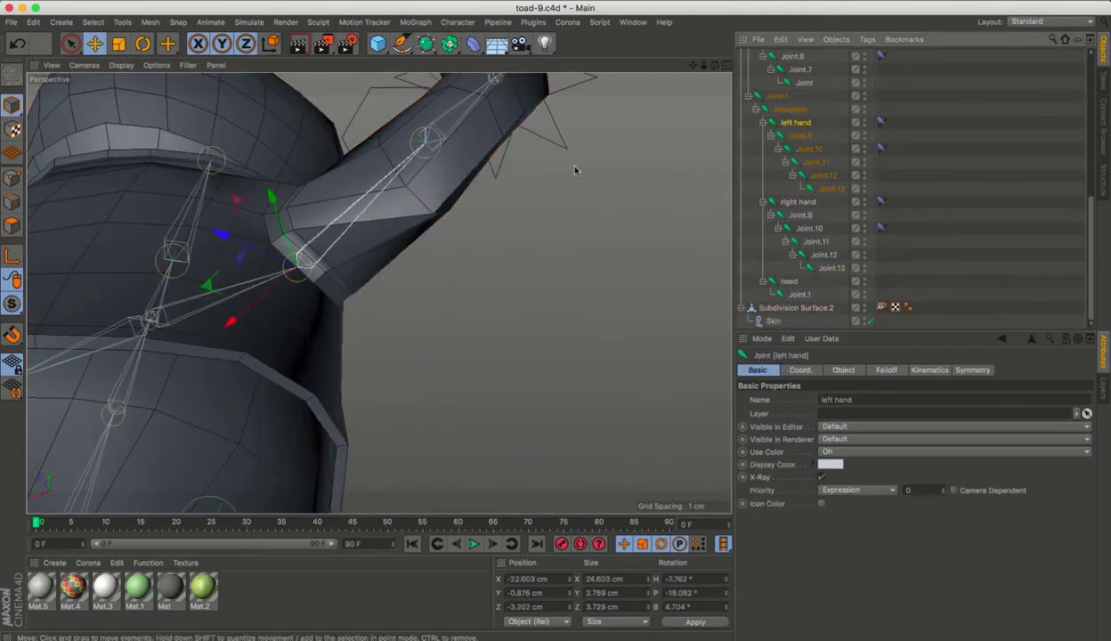
alt+drag(574, 169, 331, 283)
key(r)
alt+drag(190, 96, 325, 273)
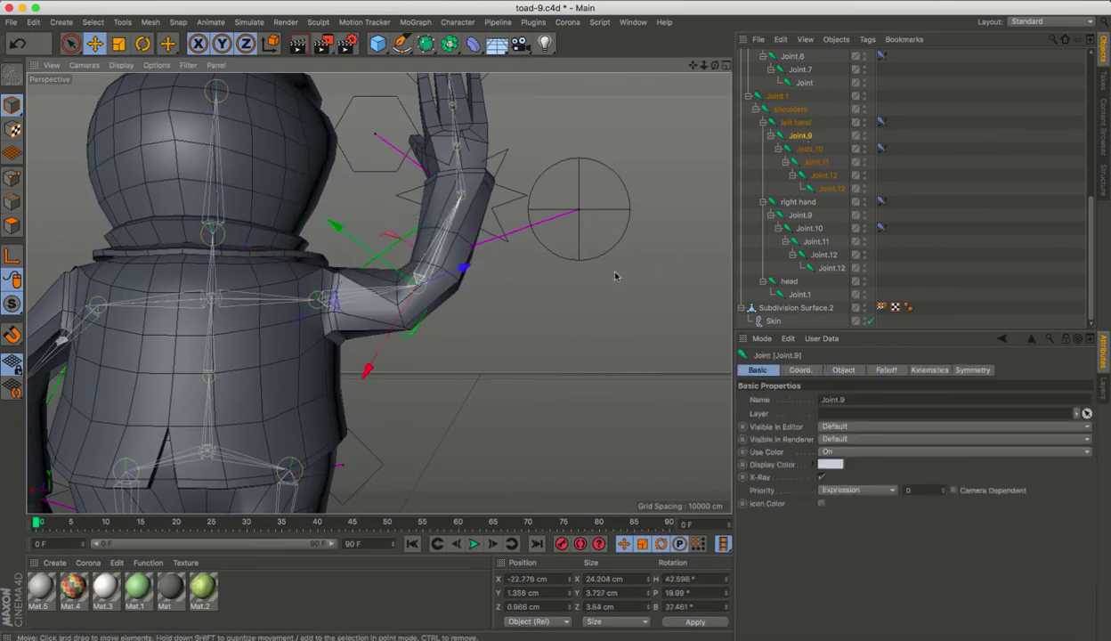
Select Subdivision Surface.2 and frame the whole waving frog from slightly above the front.
click(881, 307)
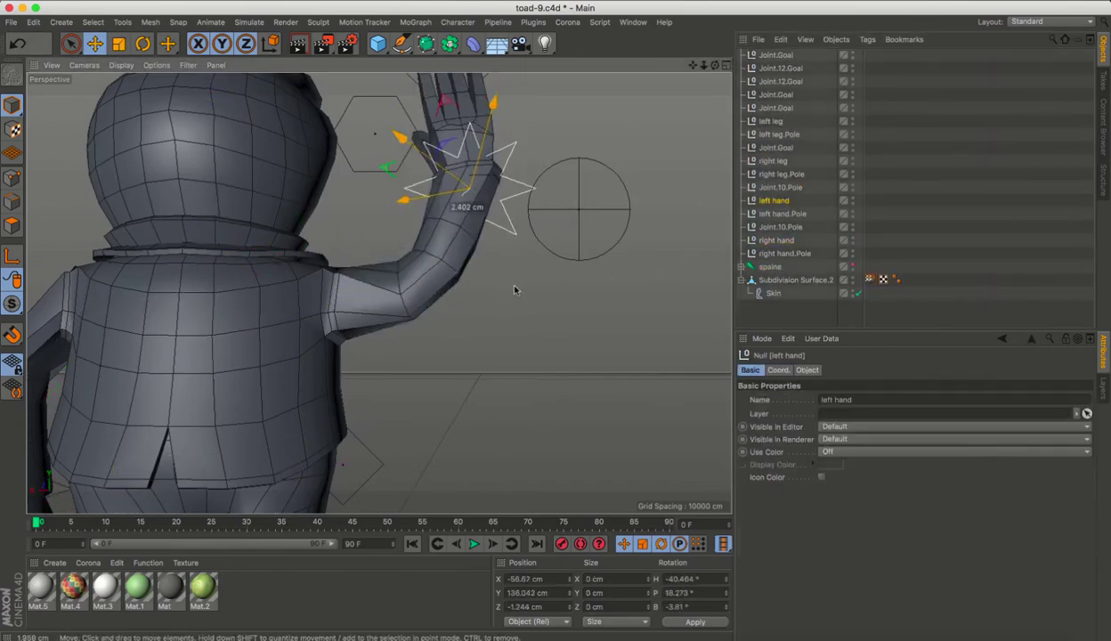
mouse_move(513, 290)
alt+mouse_down()
mouse_move(283, 266)
mouse_move(667, 206)
mouse_move(287, 375)
alt+mouse_up()
click(668, 206)
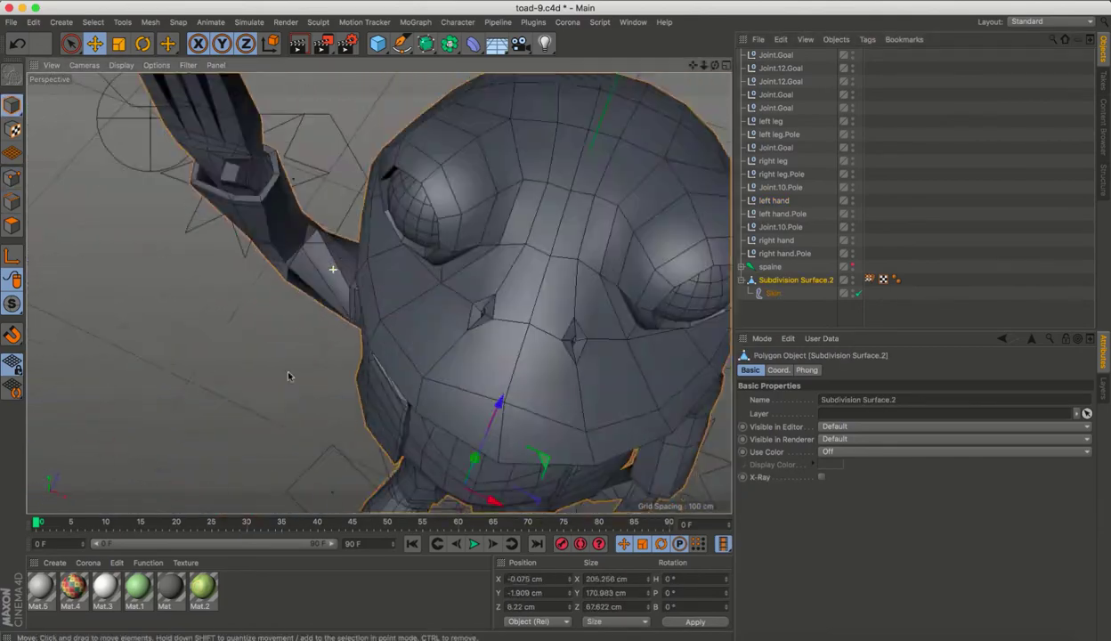
key(ctrl+shift+z)
alt+drag(446, 238, 270, 346)
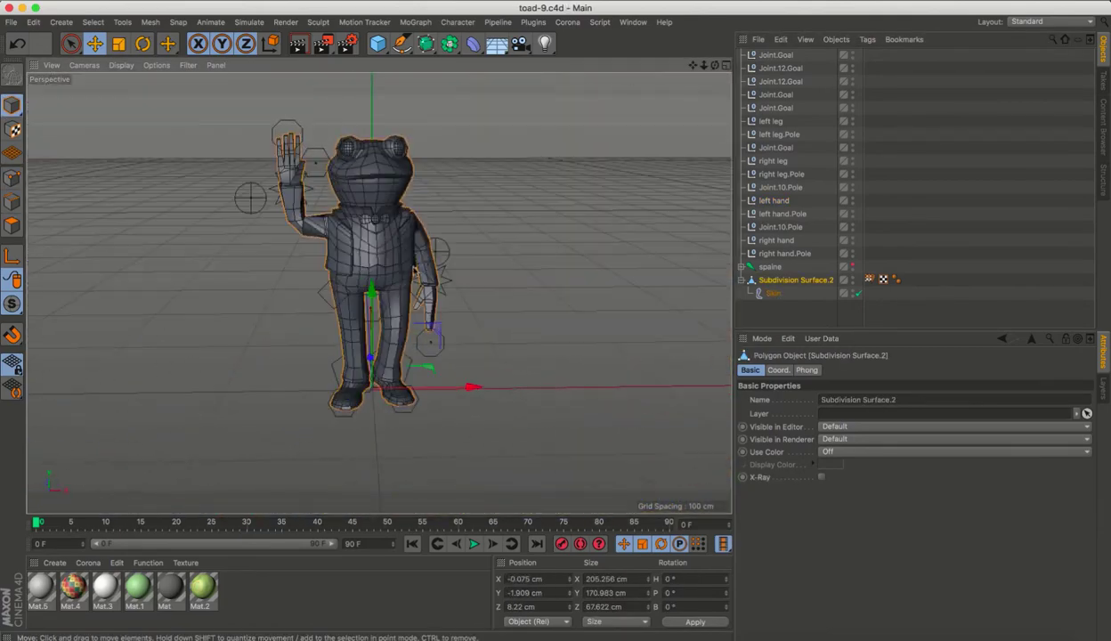